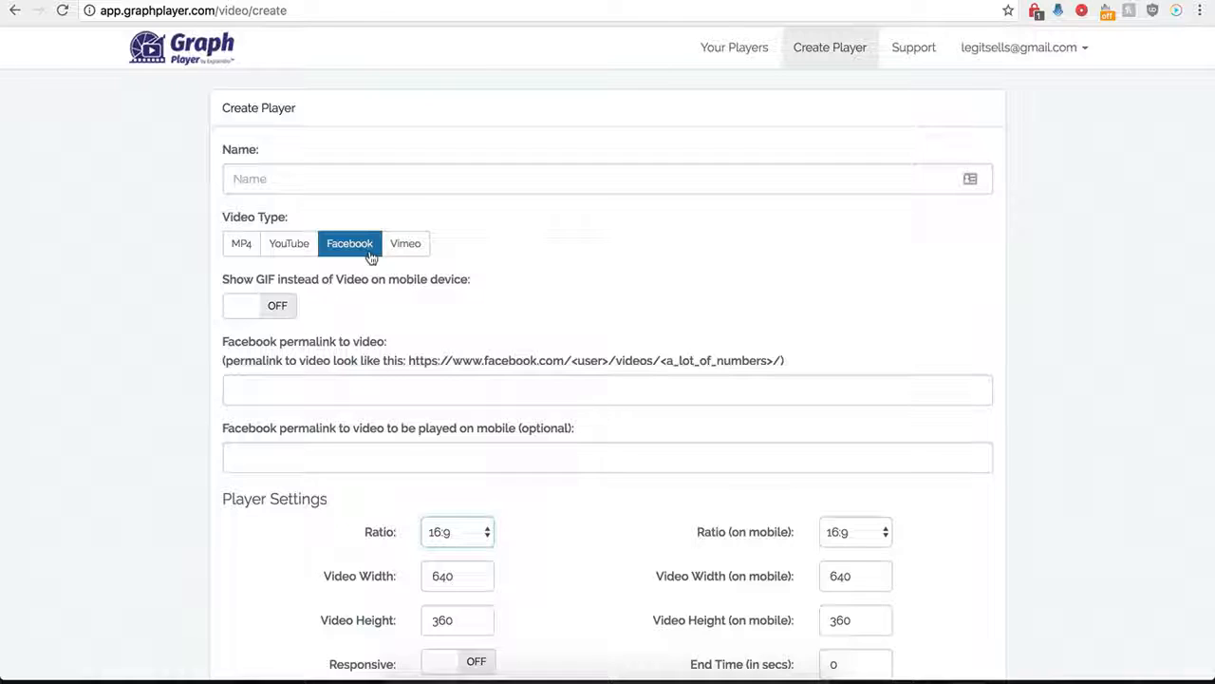
Name the new player "Demo Name" and choose Facebook as its video type
scroll(214, 409, "down", 1)
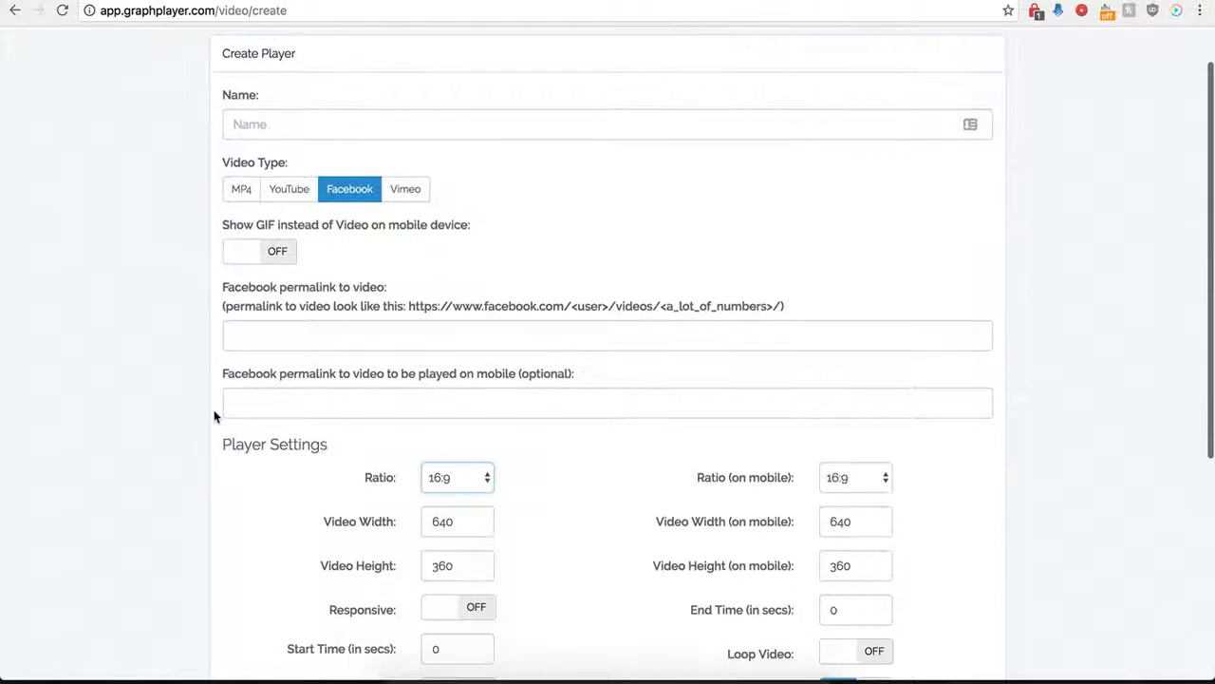
left_click(328, 124)
type("Demo Name")
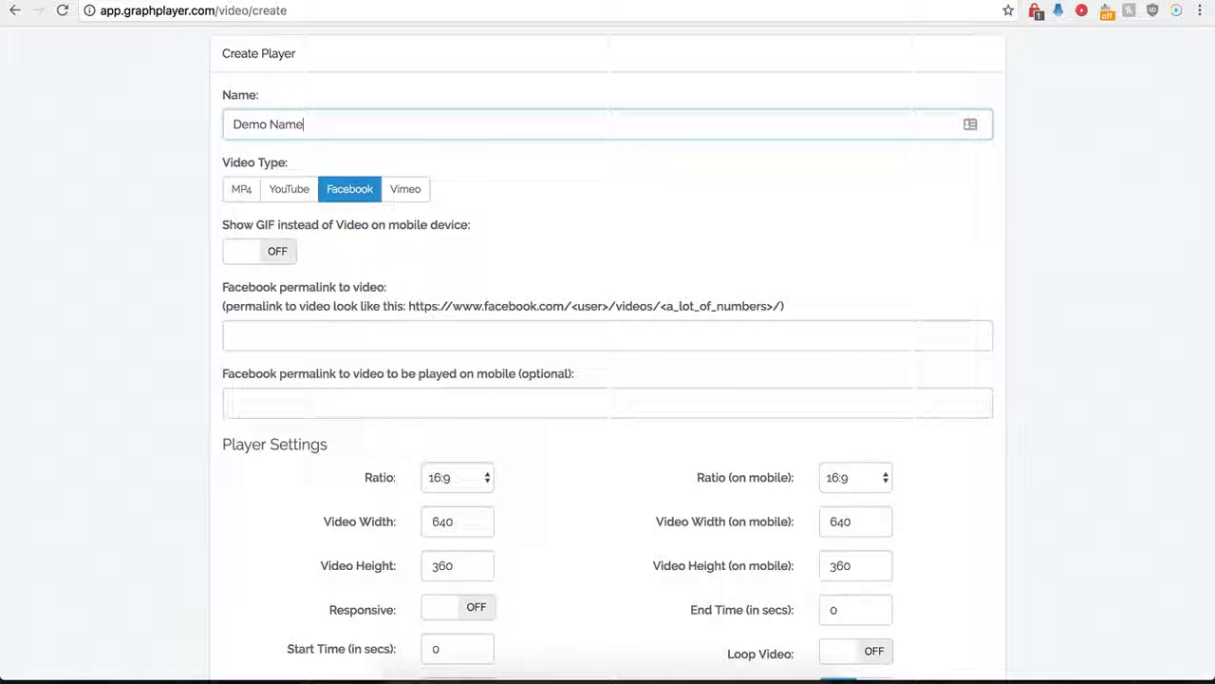
left_click(328, 206)
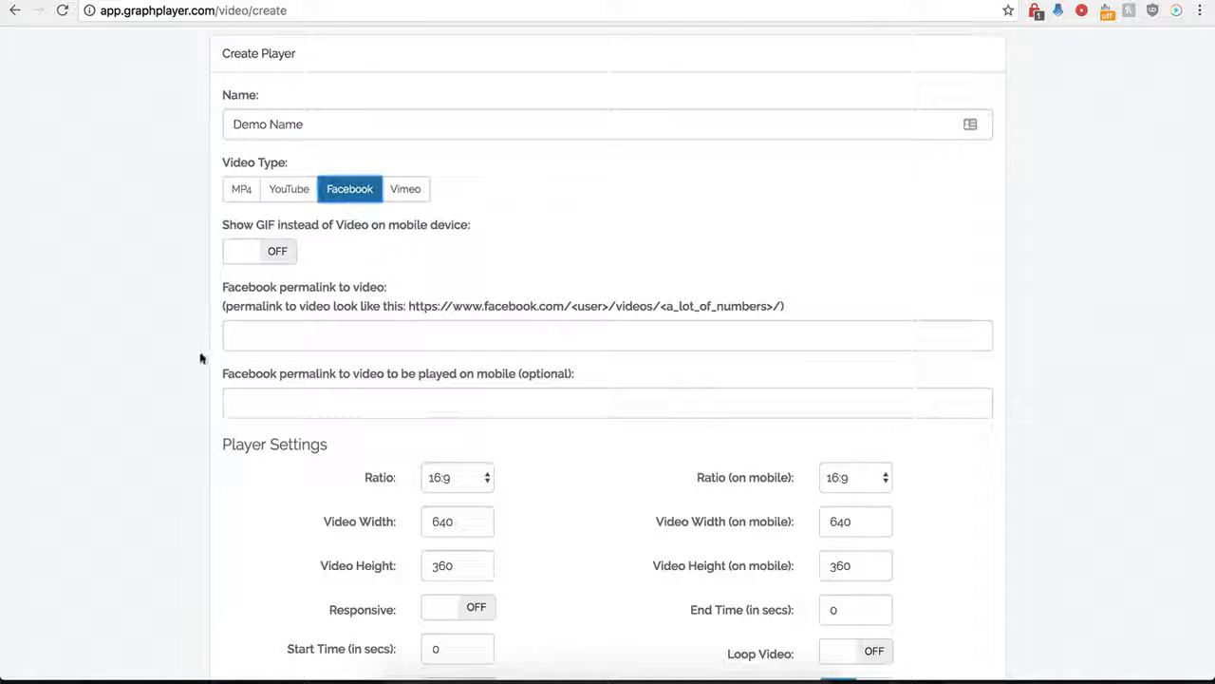
scroll(236, 315, "down", 1)
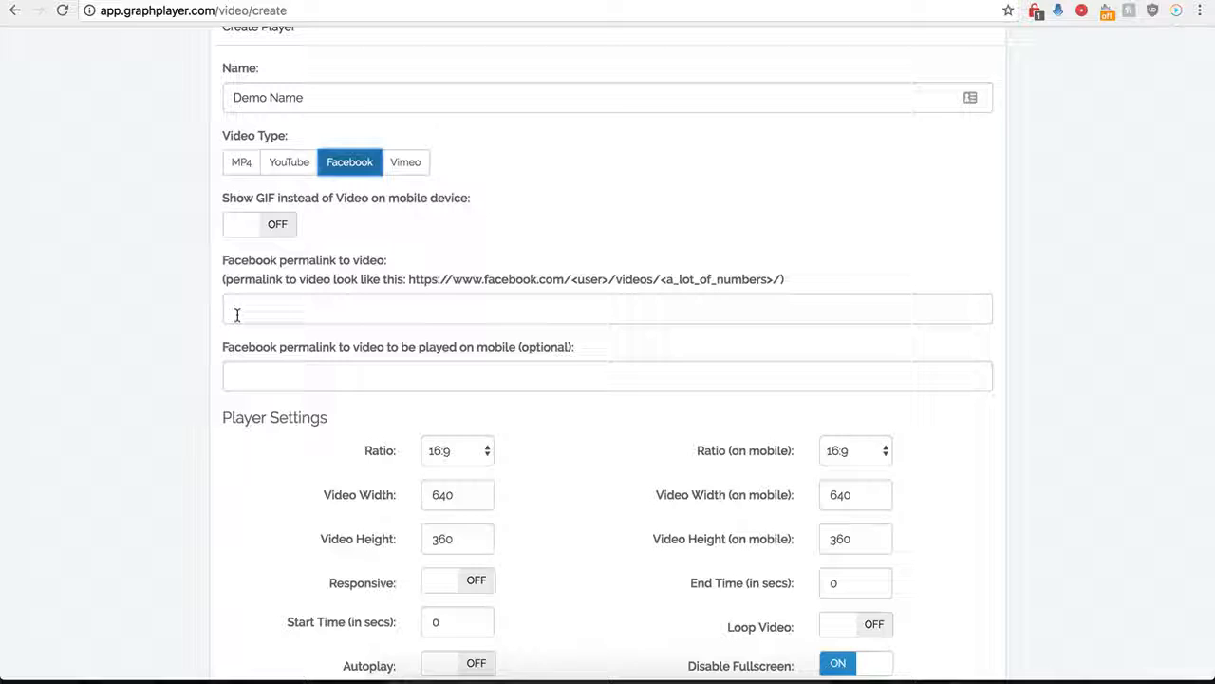
Copy the Creative Cakes video's URL from Facebook into the player's video permalink and remove the trailing "?type=2&theater"
left_click(237, 315)
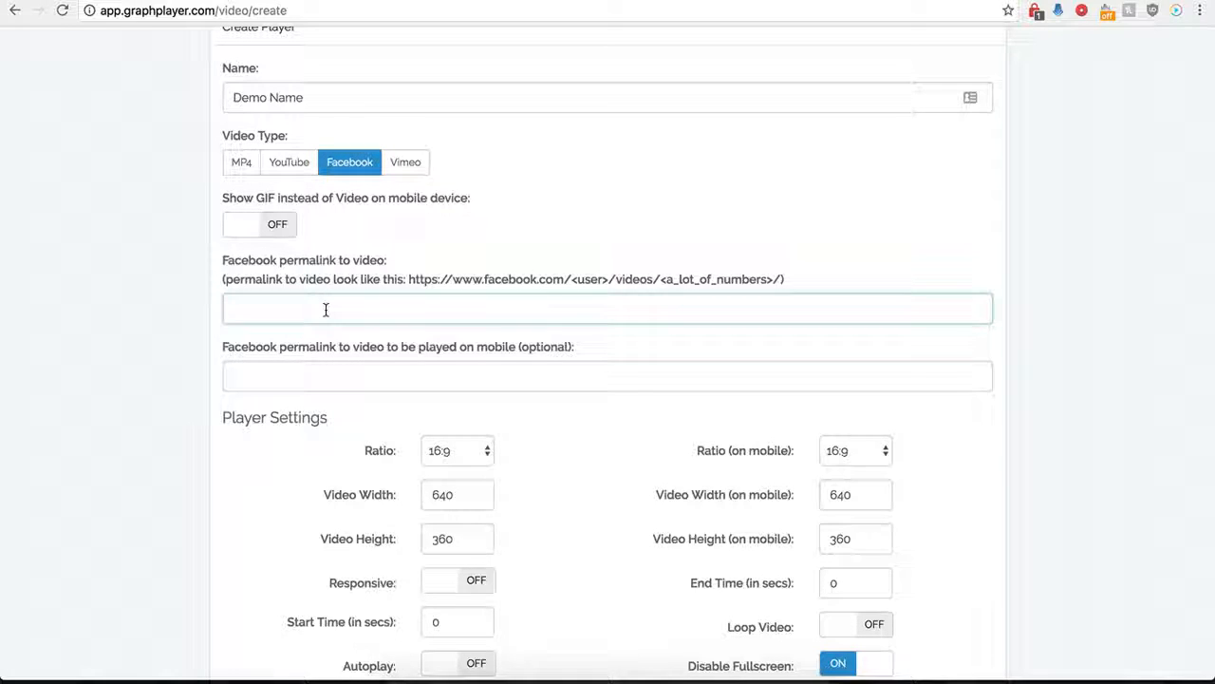
left_click(531, 0)
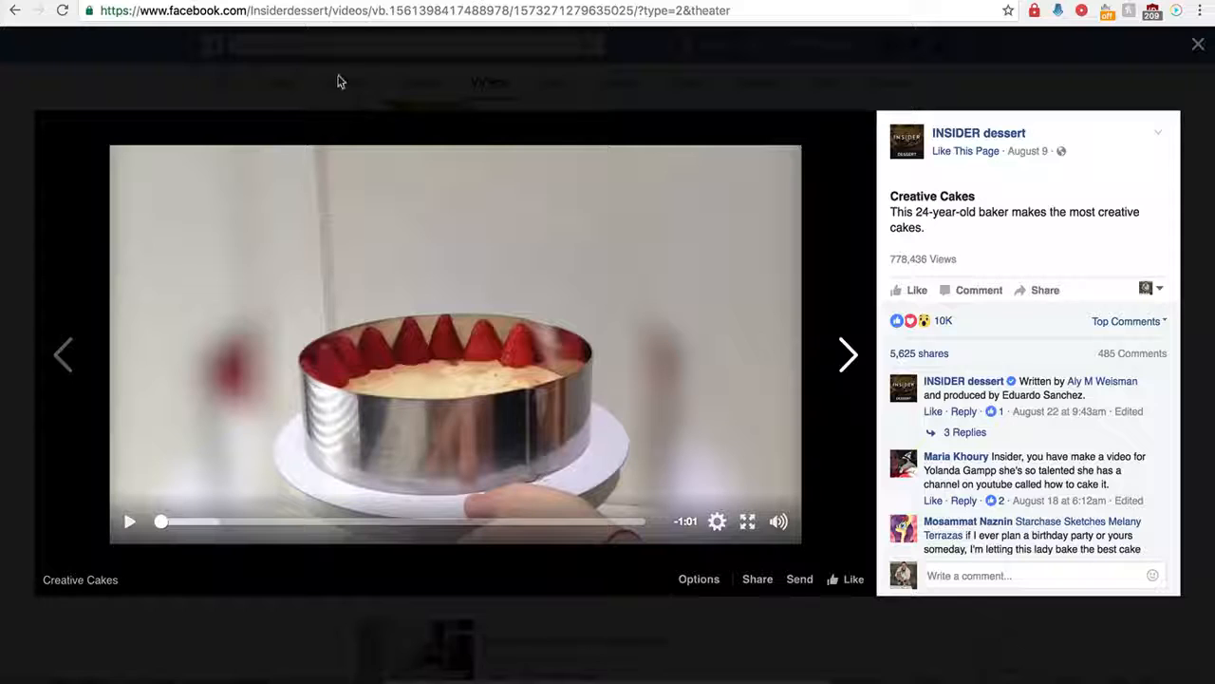
left_click(357, 16)
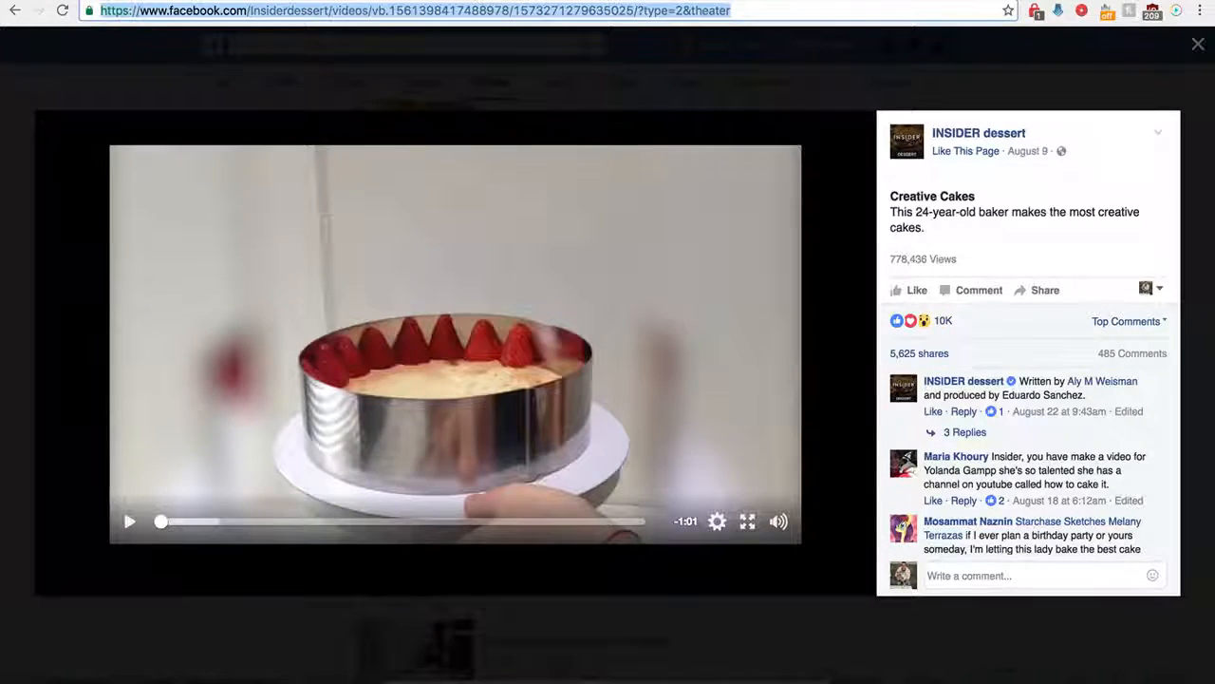
left_click(322, 1)
key("ctrl+v")
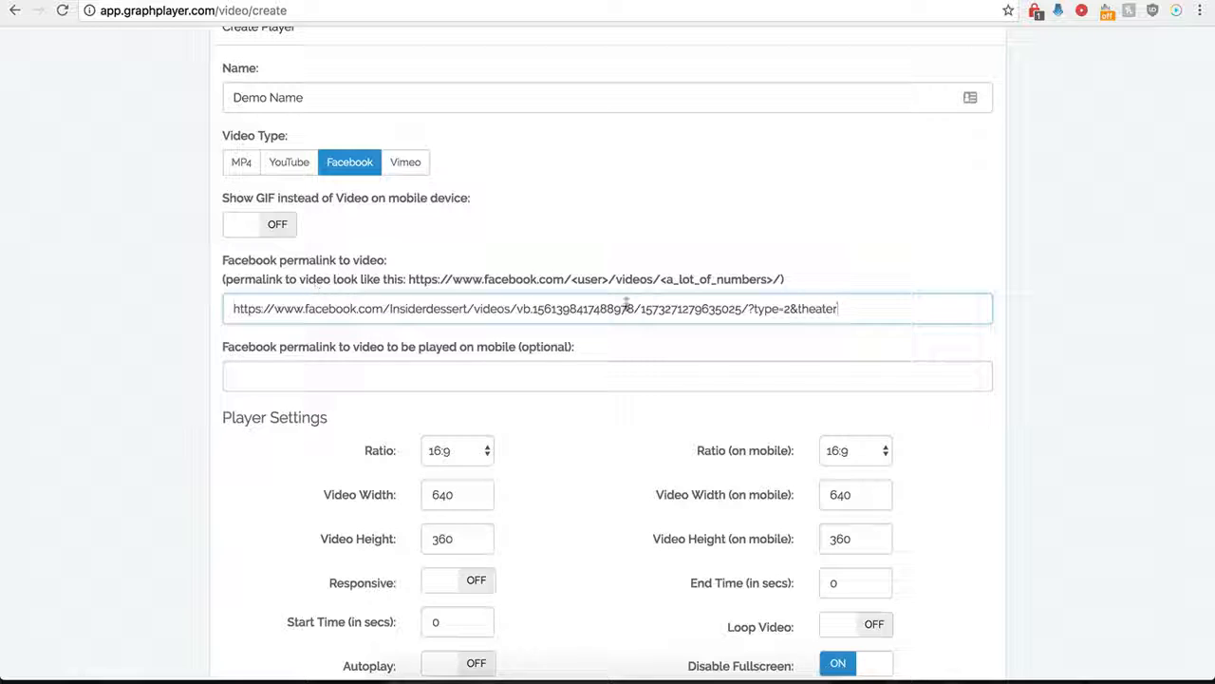
left_click_drag(840, 310, 754, 310)
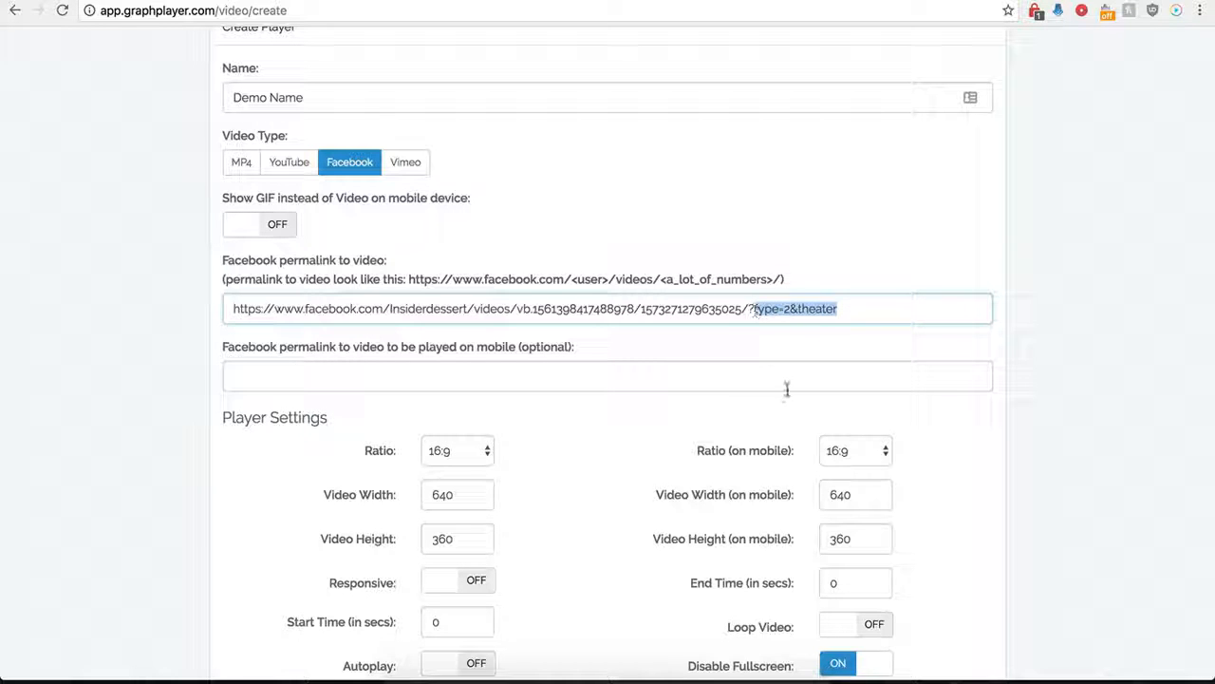
key("BackSpace")
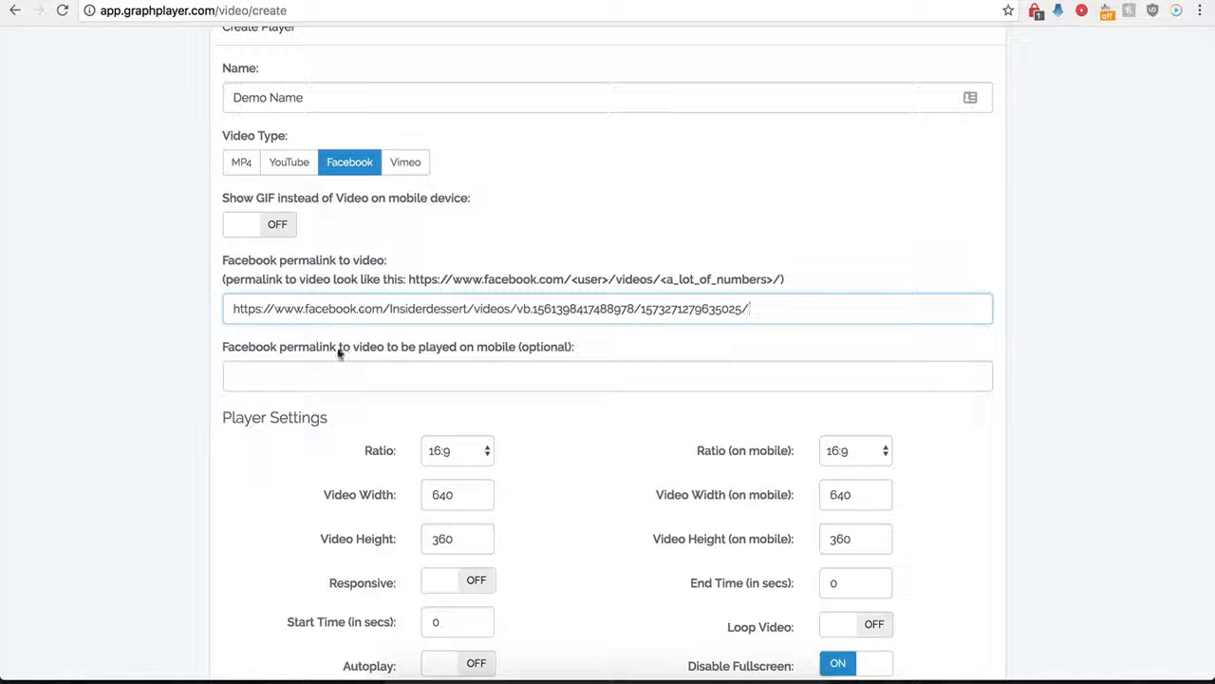
left_click(304, 380)
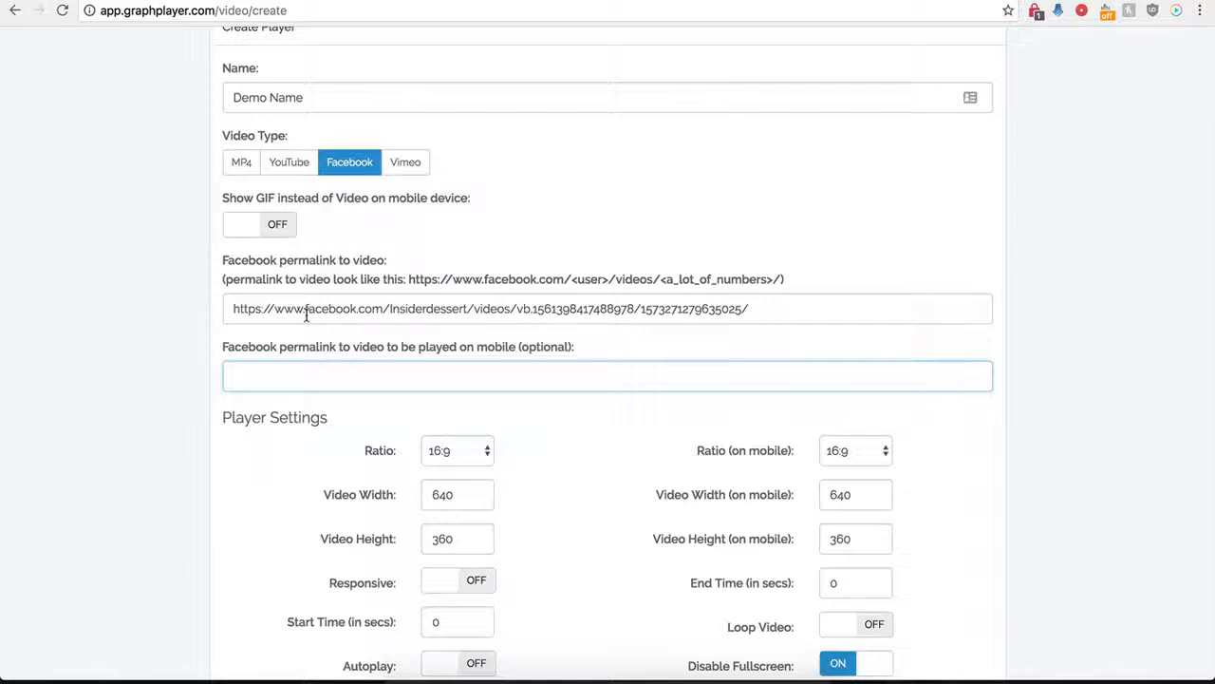
left_click_drag(346, 305, 535, 308)
key("Tab")
left_click_drag(260, 309, 538, 309)
left_click(380, 377)
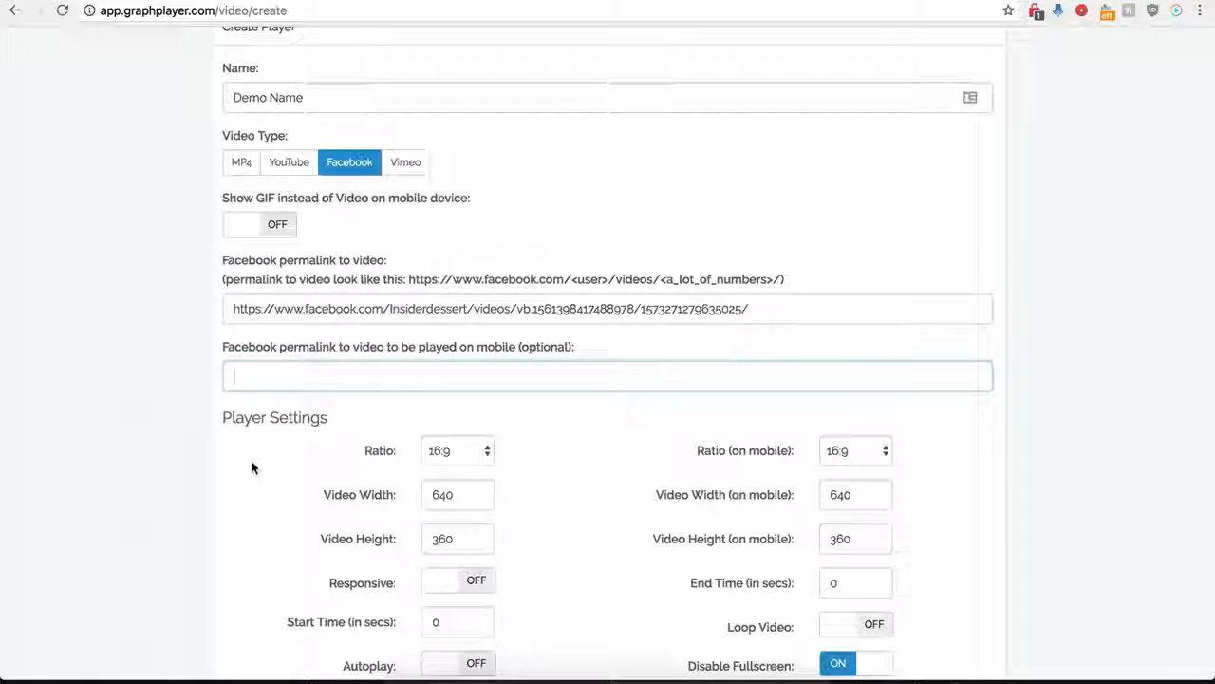
Review the ratio options for the player and for mobile, keeping 16:9 for both
scroll(253, 466, "down", 1)
scroll(252, 463, "down", 5)
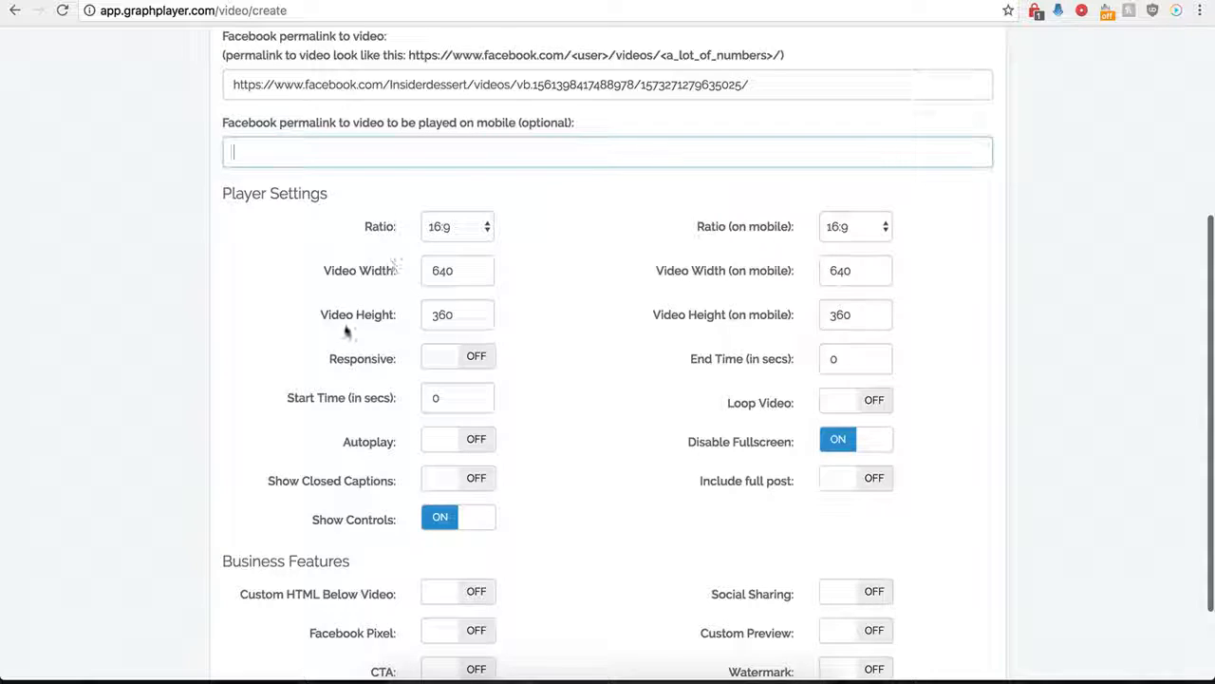
left_click(478, 229)
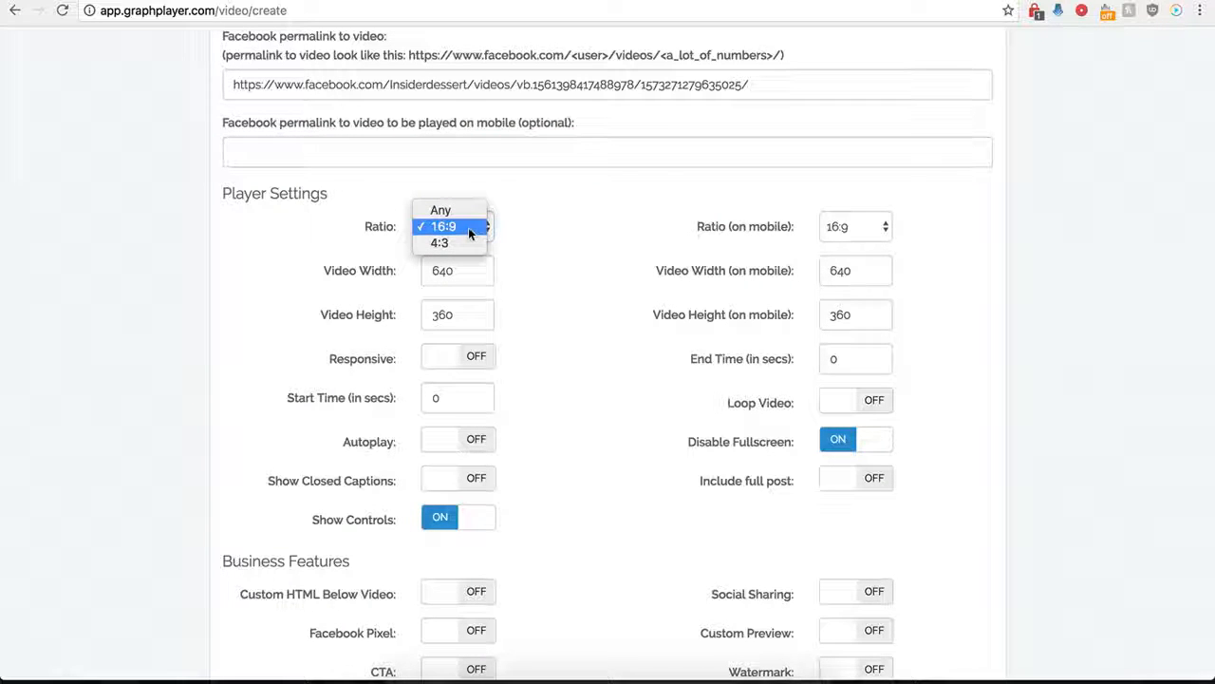
left_click(461, 229)
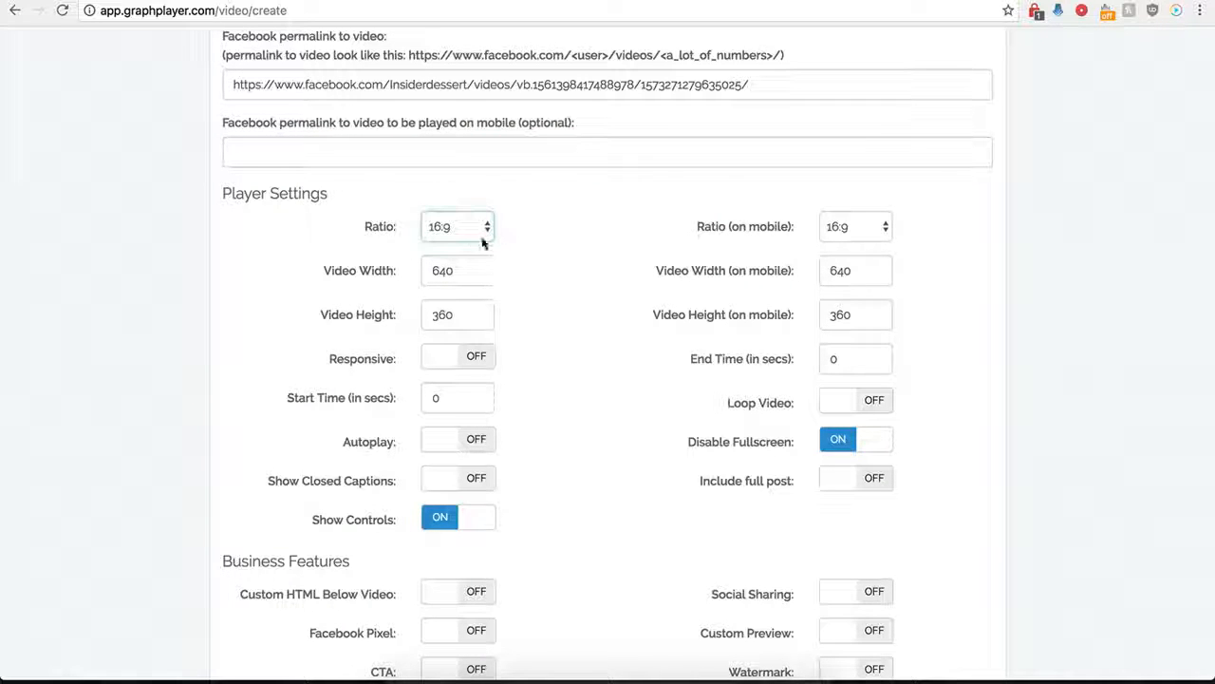
left_click(840, 235)
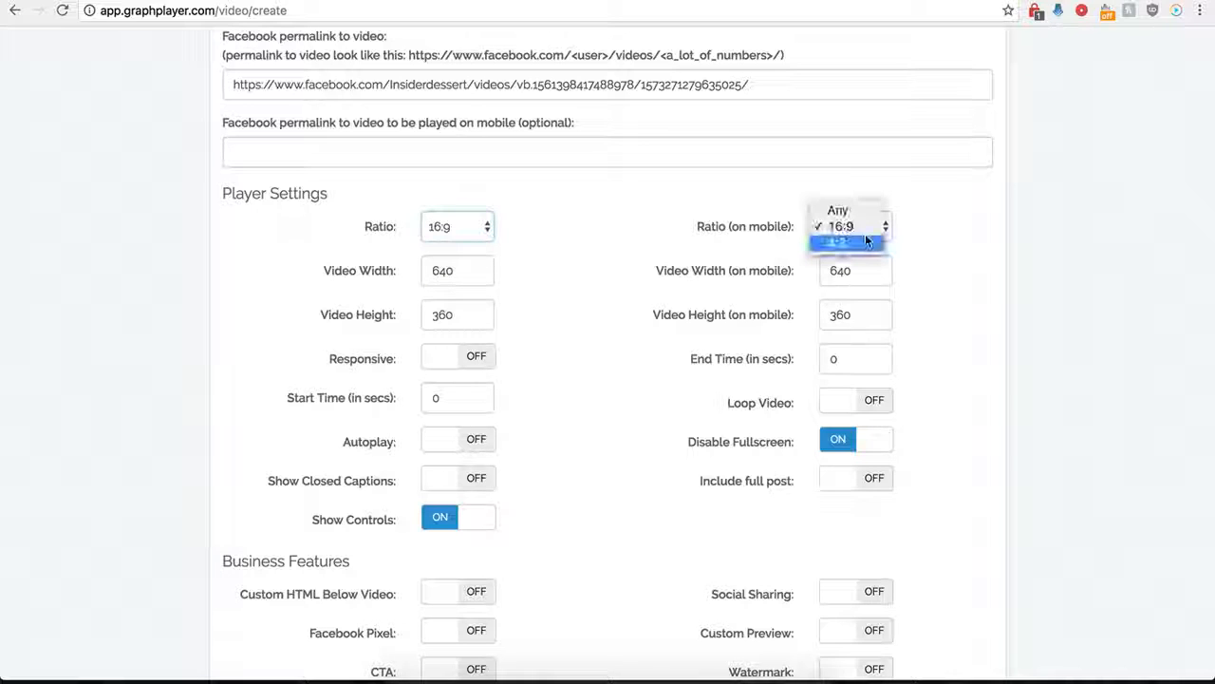
left_click(691, 226)
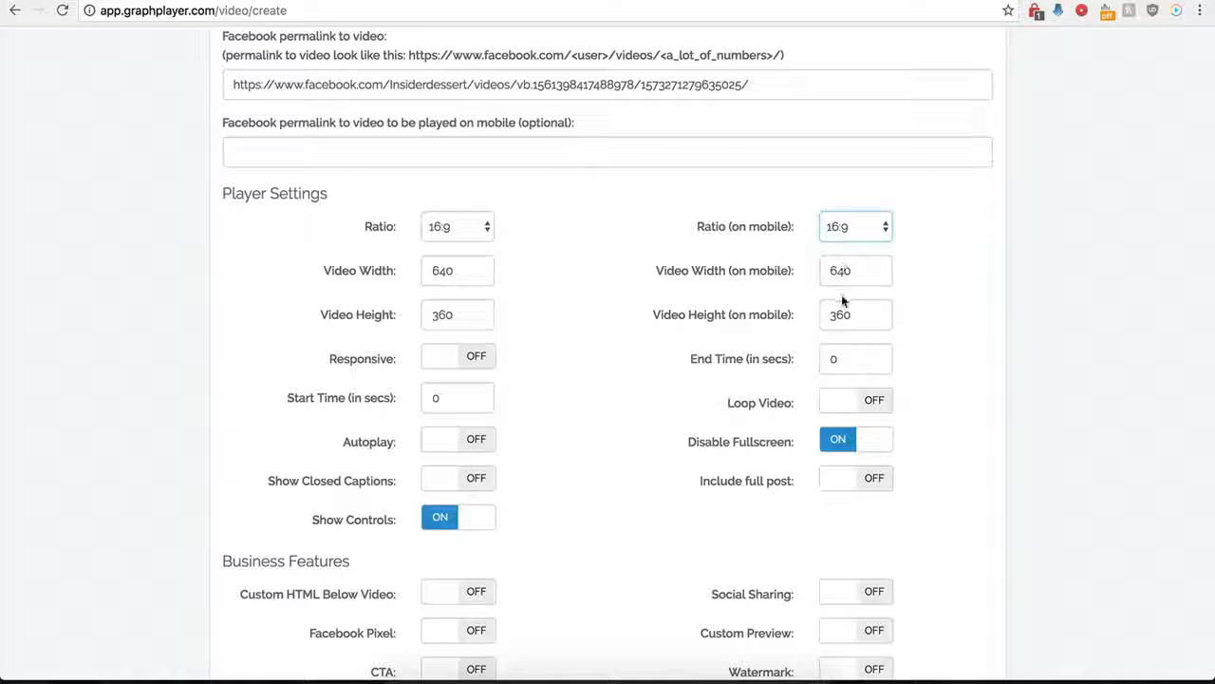
Turn on the Responsive setting to view its aspect and scale options, and turn it off again
left_click(466, 356)
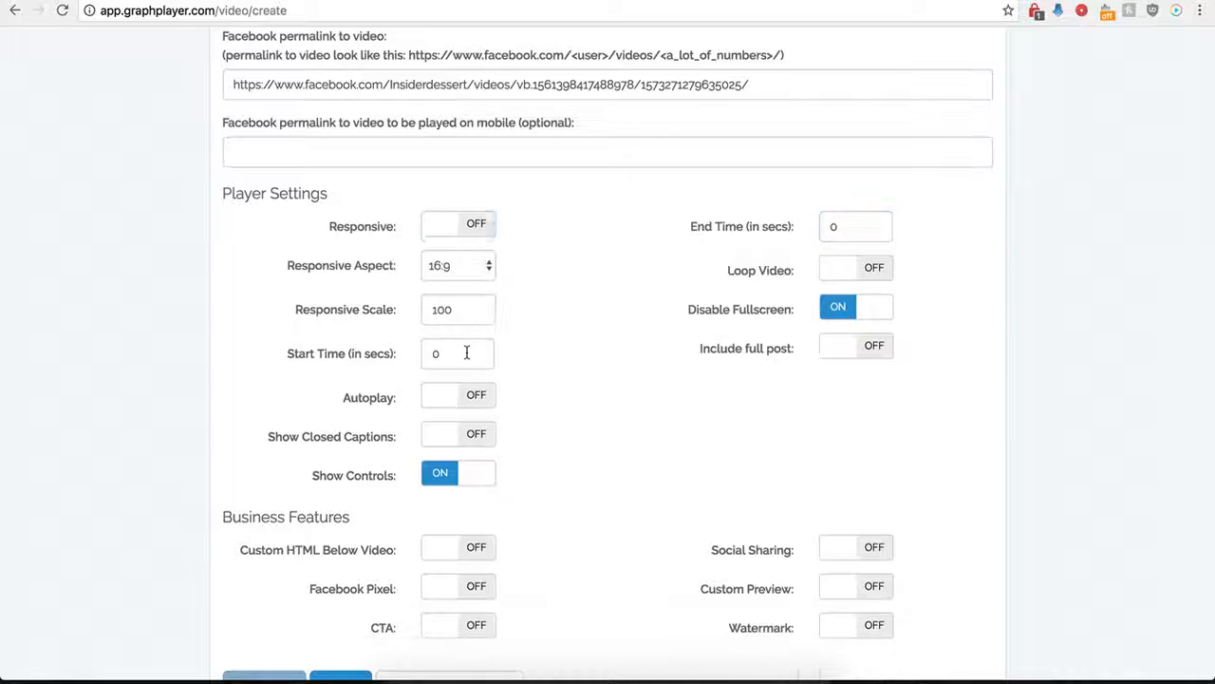
left_click(437, 229)
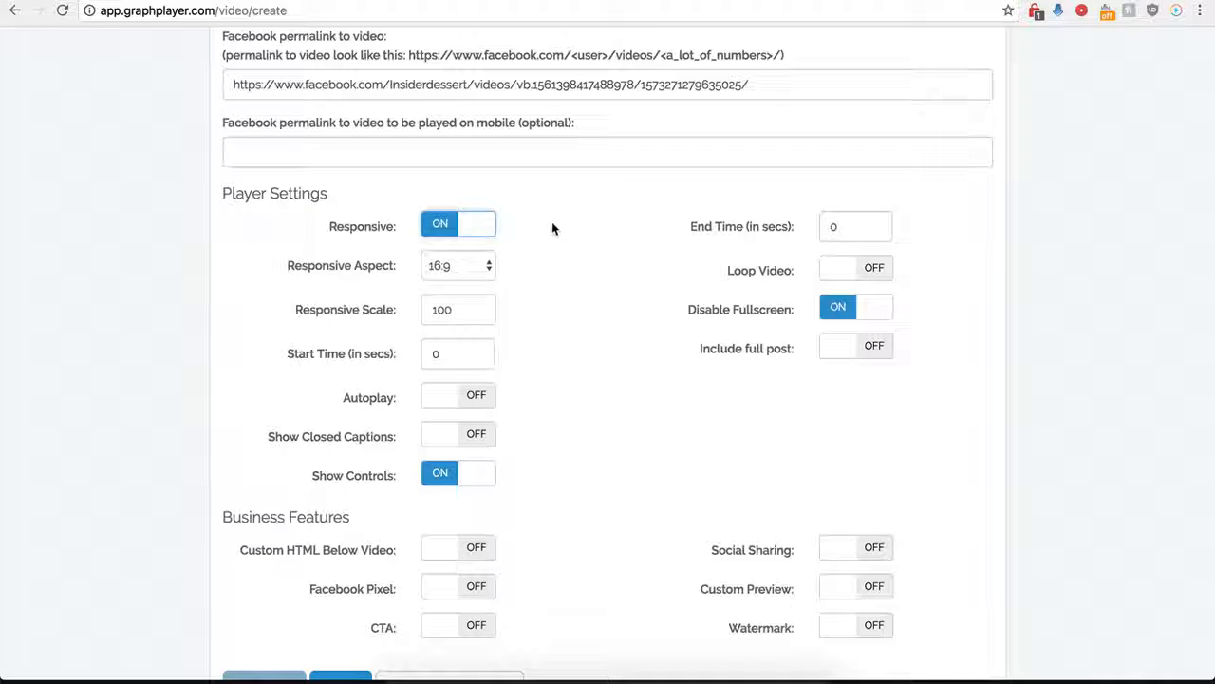
left_click(442, 238)
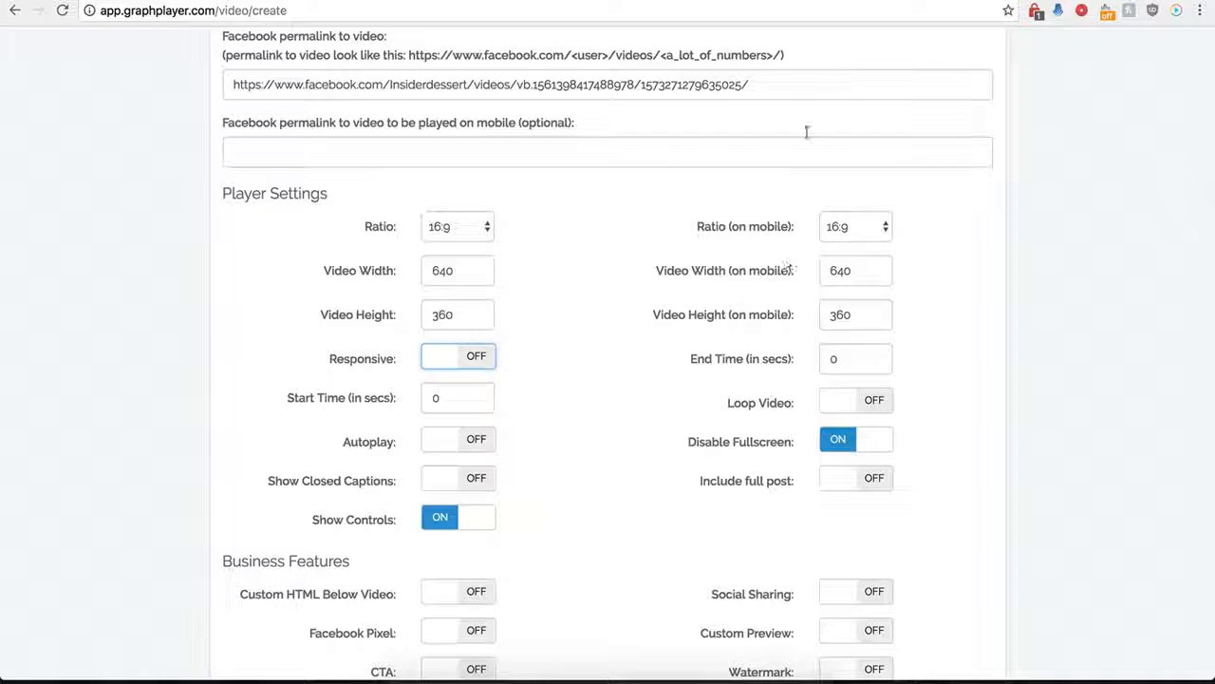
Check the Facebook video, and set the player's start time to 1 second and end time to 30 seconds
left_click(883, 1)
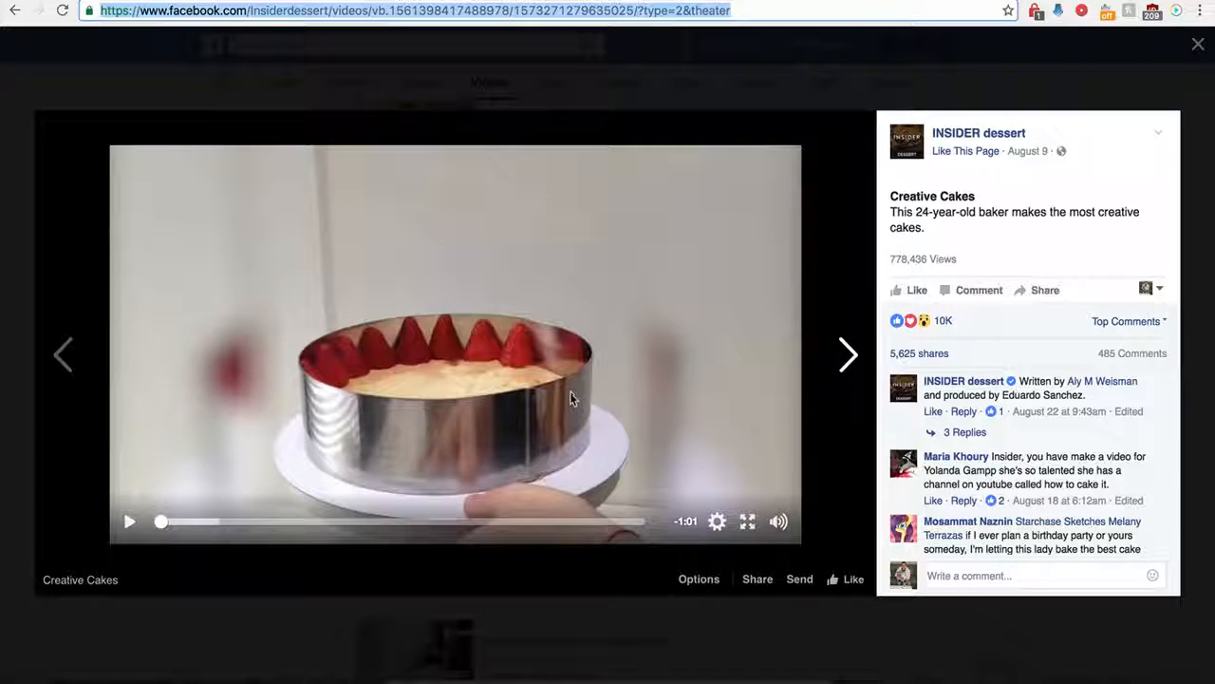
left_click(388, 1)
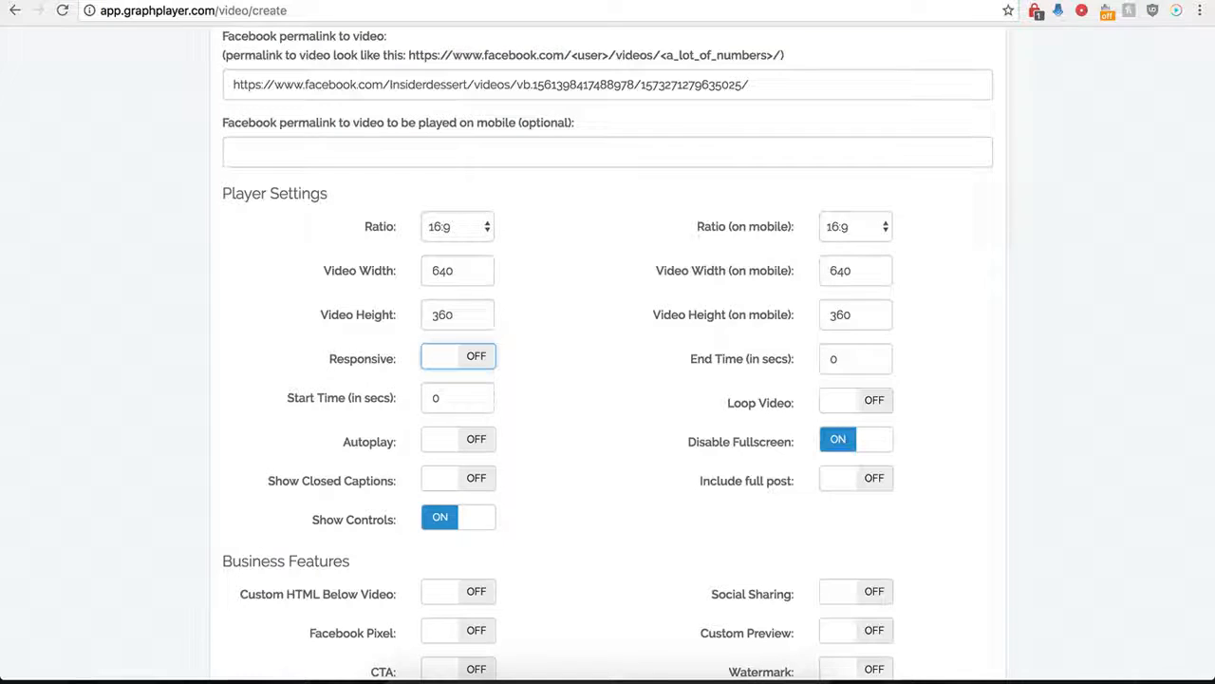
left_click(432, 400)
double_click(431, 401)
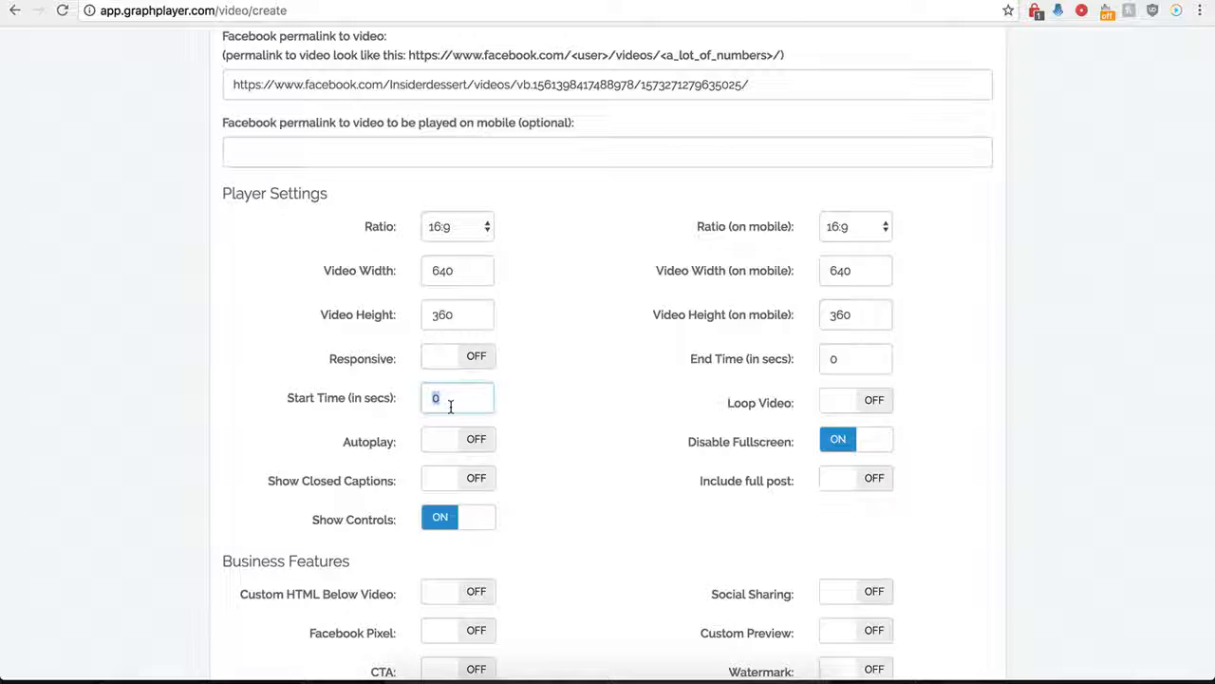
type("1")
double_click(863, 358)
type("30")
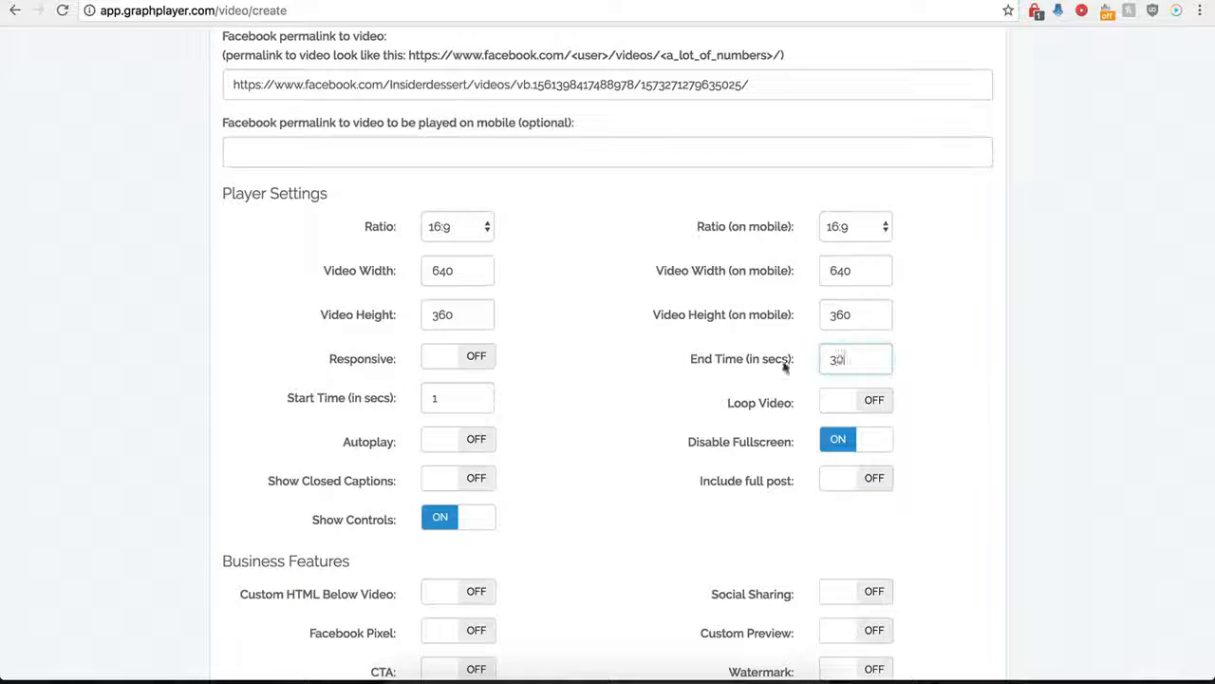
left_click(599, 391)
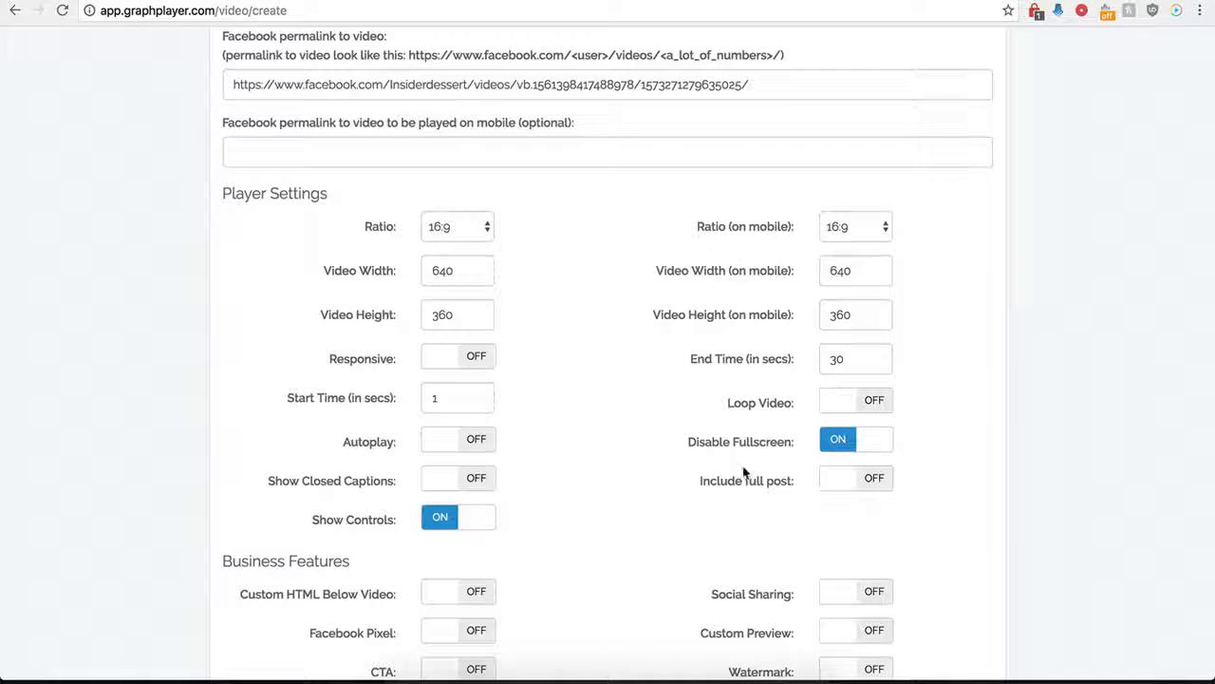
Turn on including the full post in the player settings, and turn it off again
scroll(627, 412, "up", 1)
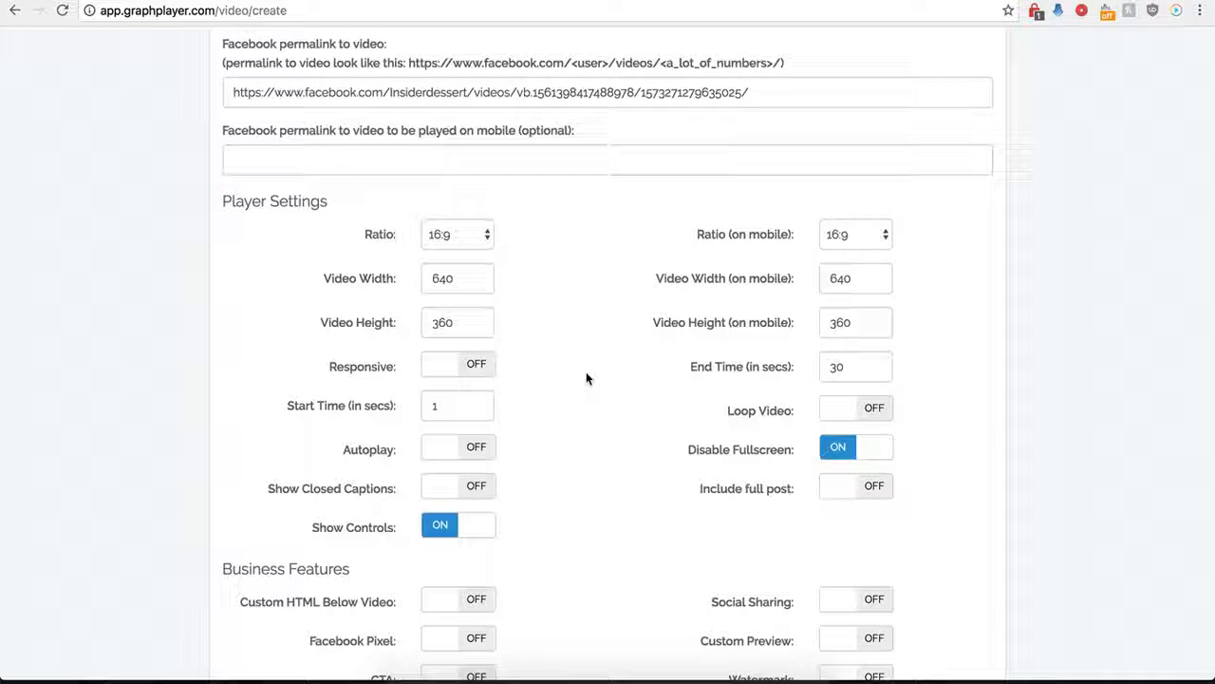
left_click(866, 497)
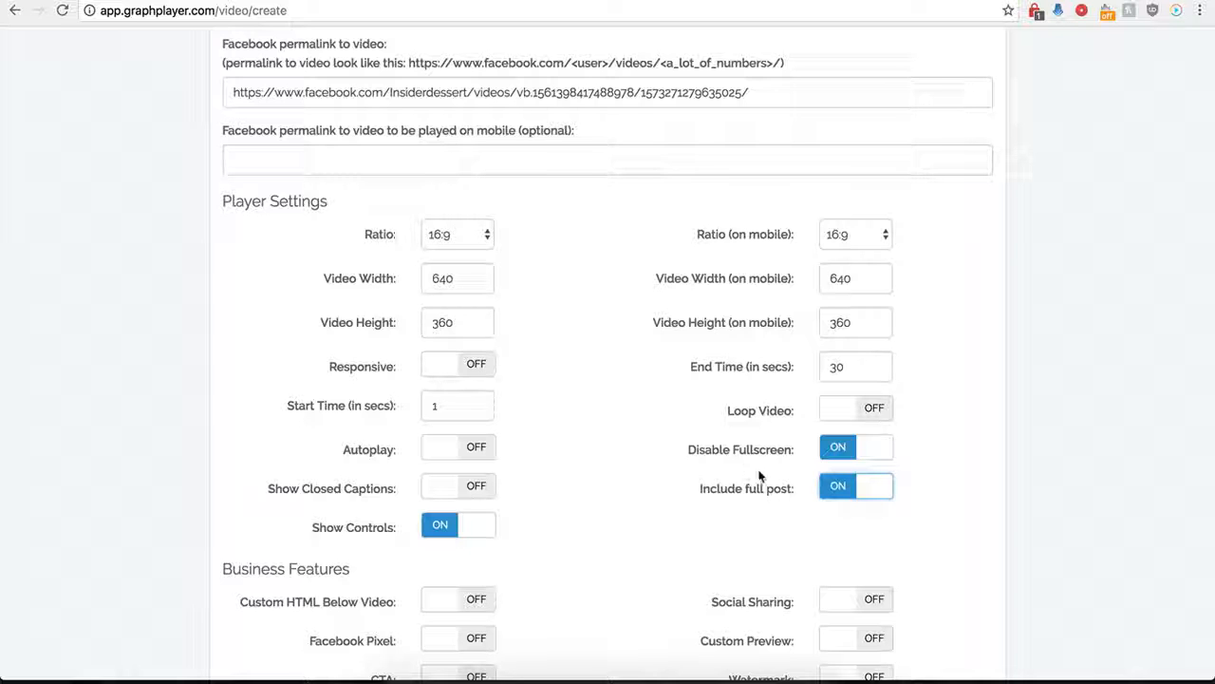
left_click(839, 495)
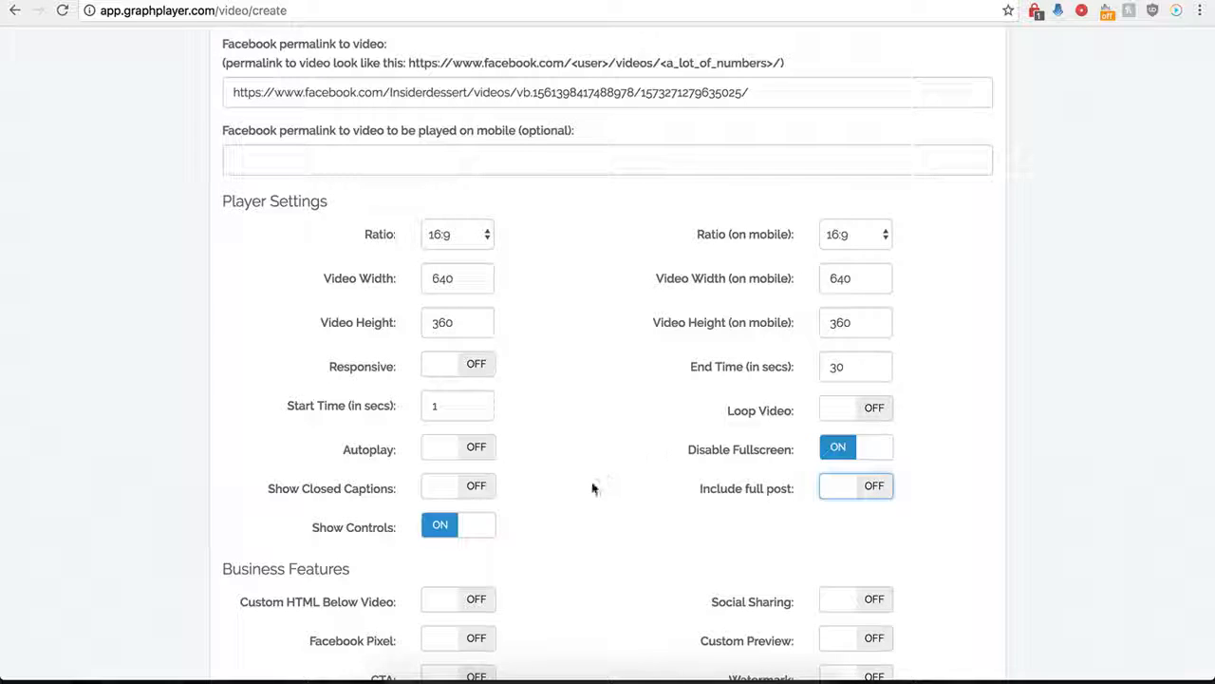
Save the player and copy its secure embed code
scroll(592, 485, "down", 3)
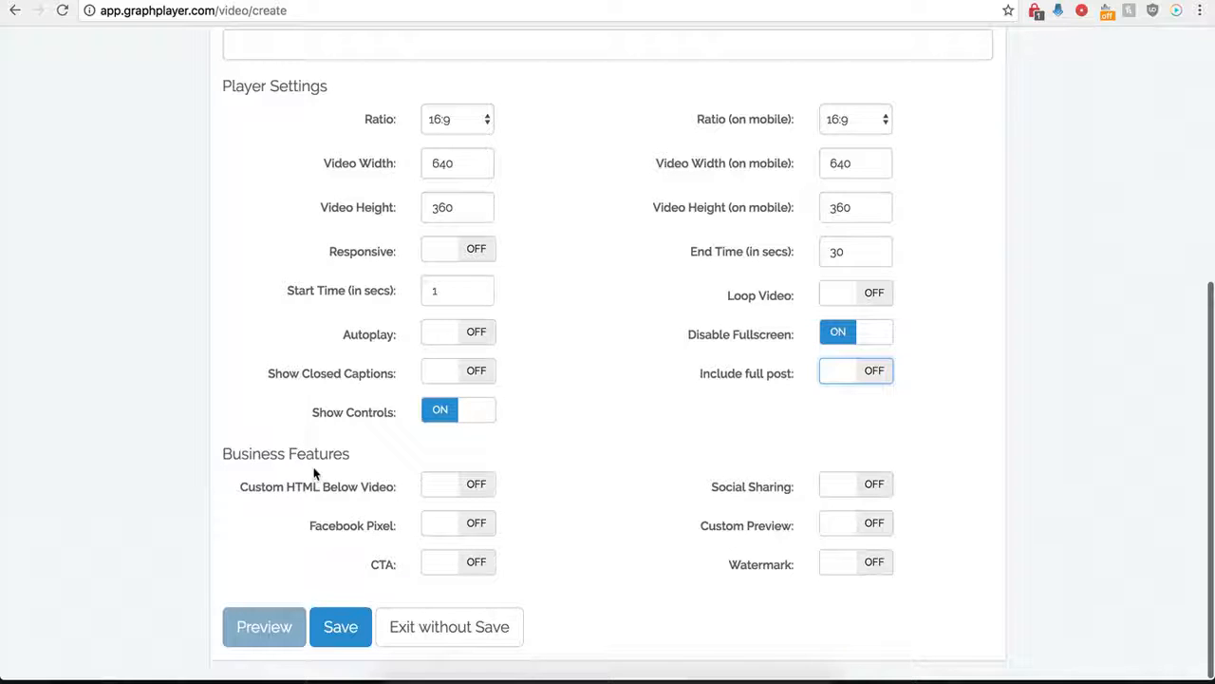
left_click(340, 621)
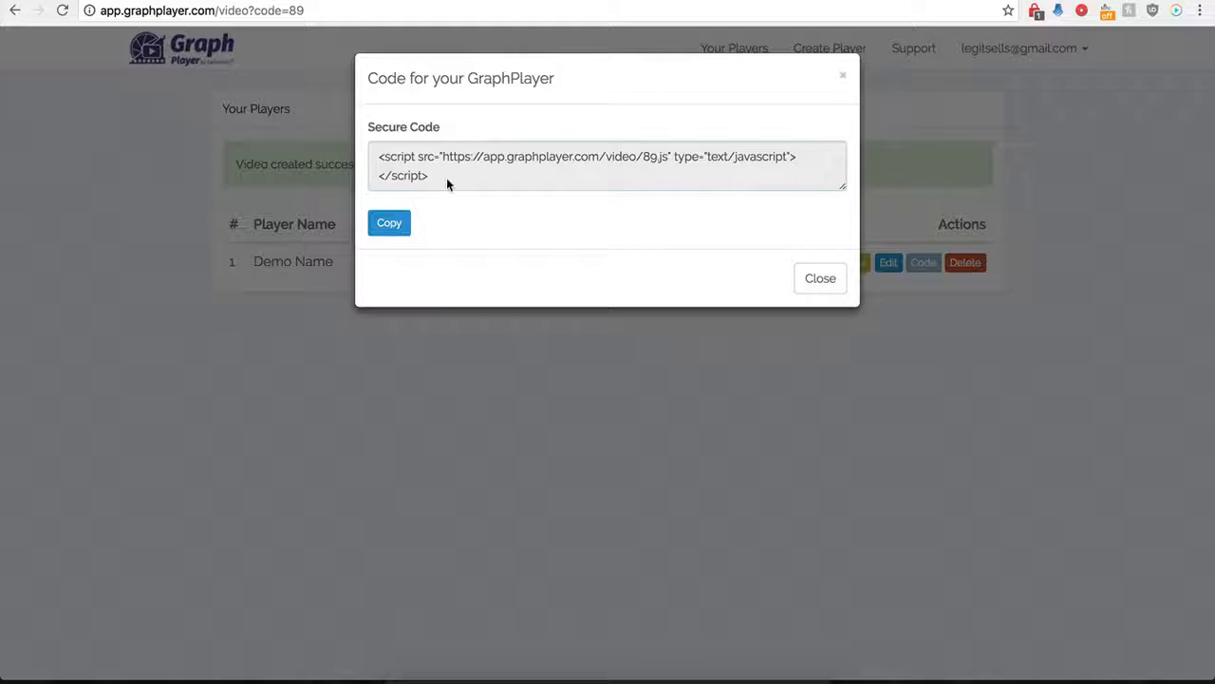
left_click_drag(447, 179, 375, 159)
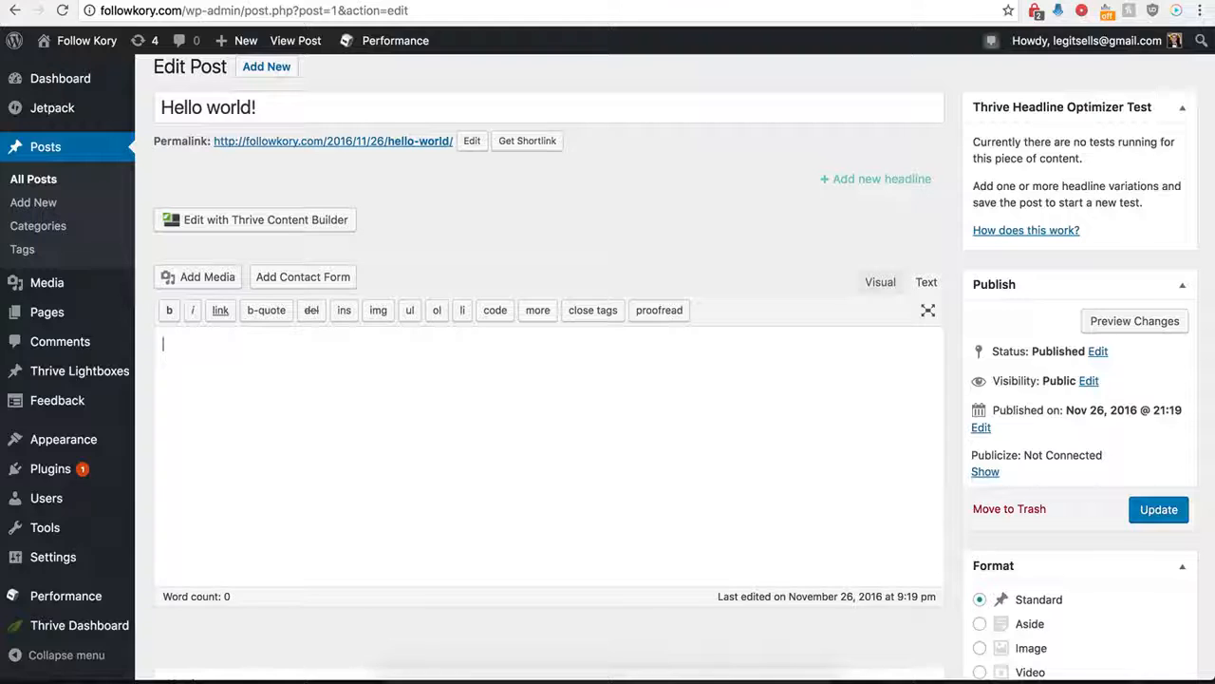
Paste the GraphPlayer embed script into the WordPress "Hello world!" post's text content and update the post
left_click(306, 411)
type("<script src=\"https://app.graphplayer.com/video/89.js\" type=\"text/javascript\"></script>")
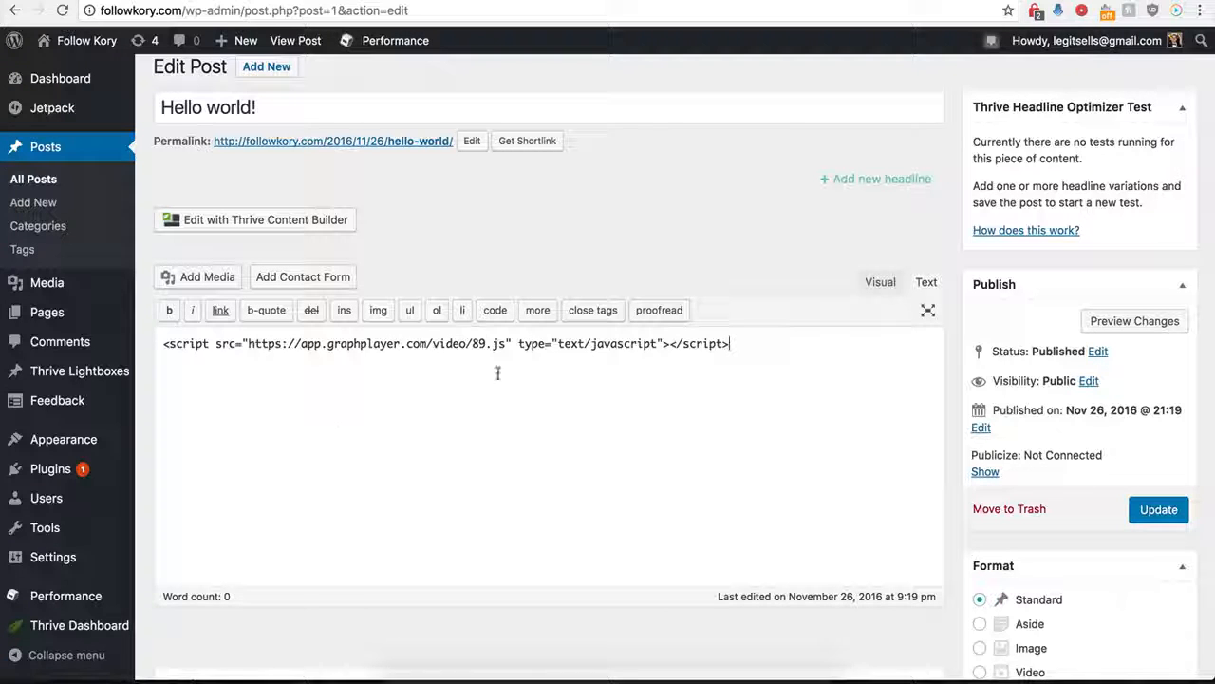
left_click(1170, 508)
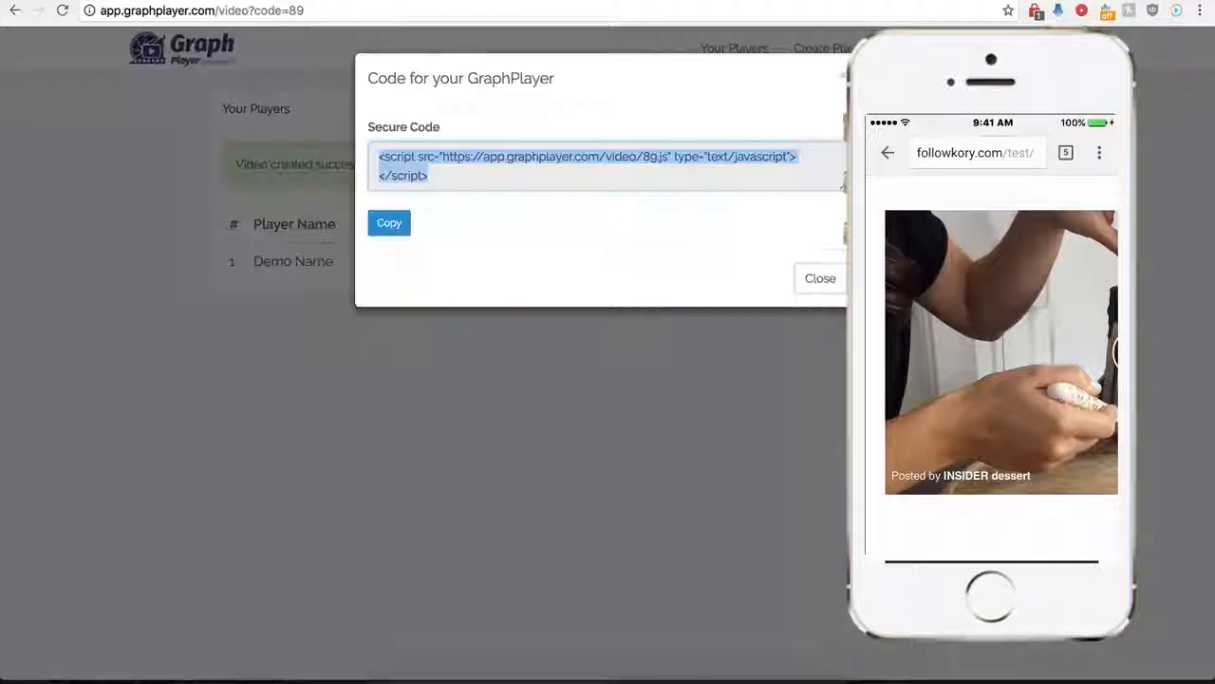
Turn on showing a GIF instead of the video on mobile for the Demo Name player, and copy the cake GIF's Giphy link
left_click(808, 291)
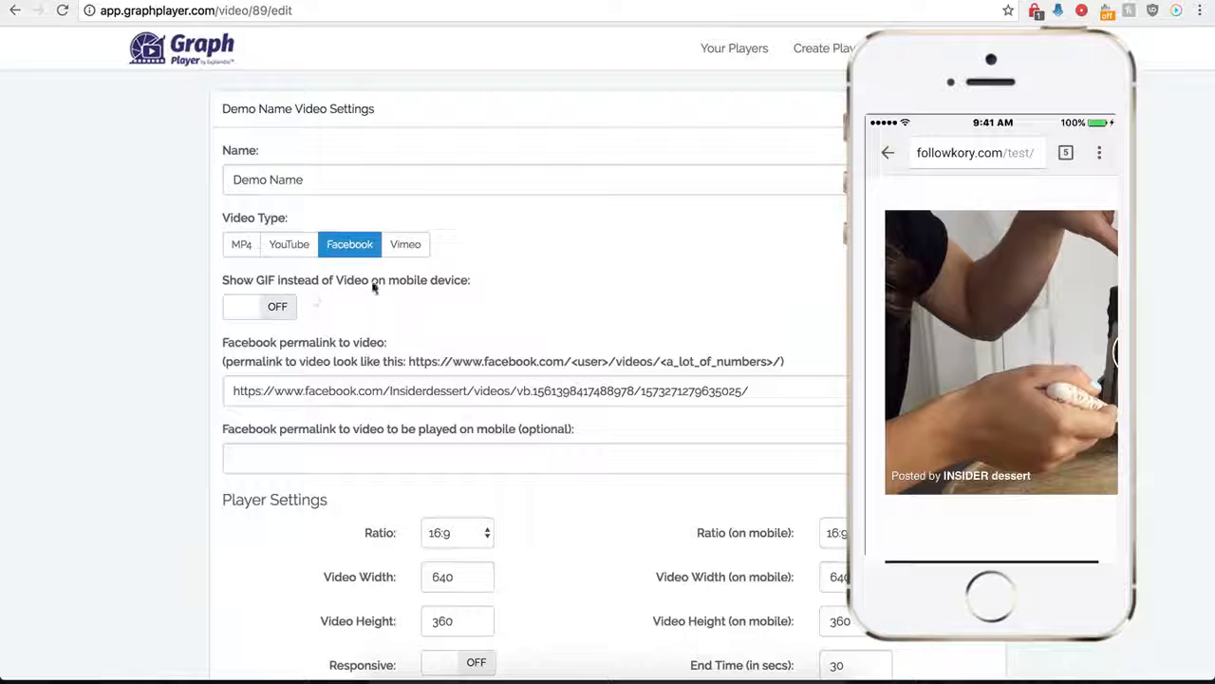
left_click(283, 305)
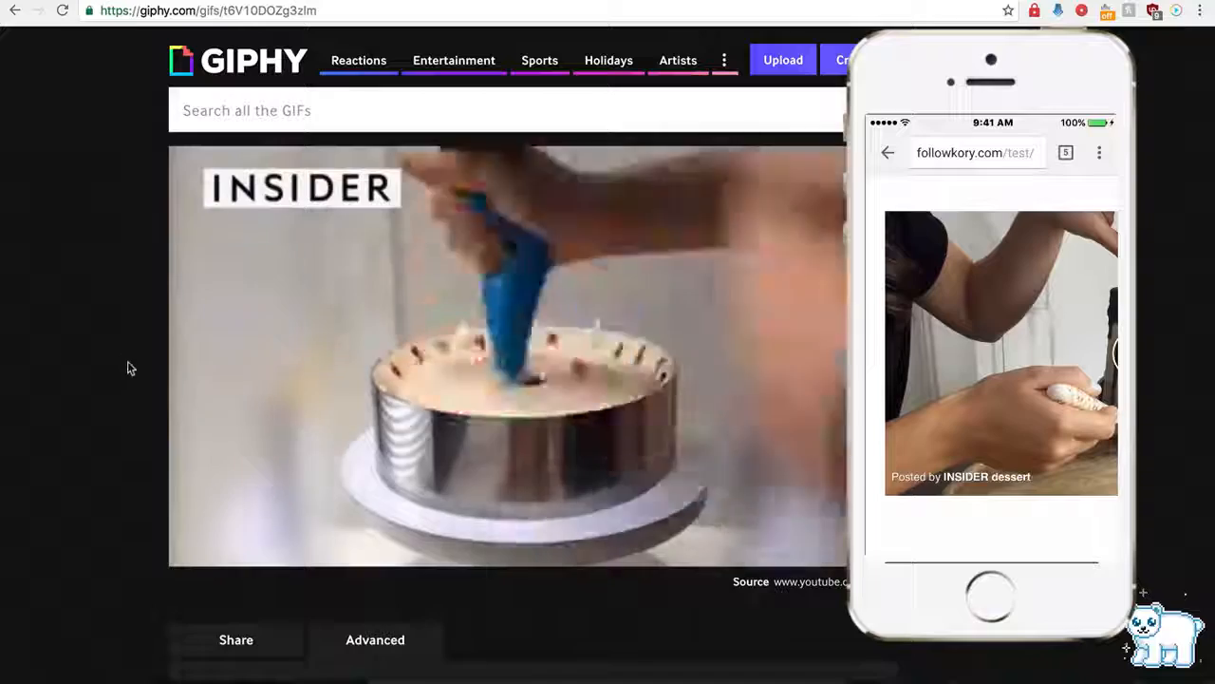
scroll(129, 380, "down", 2)
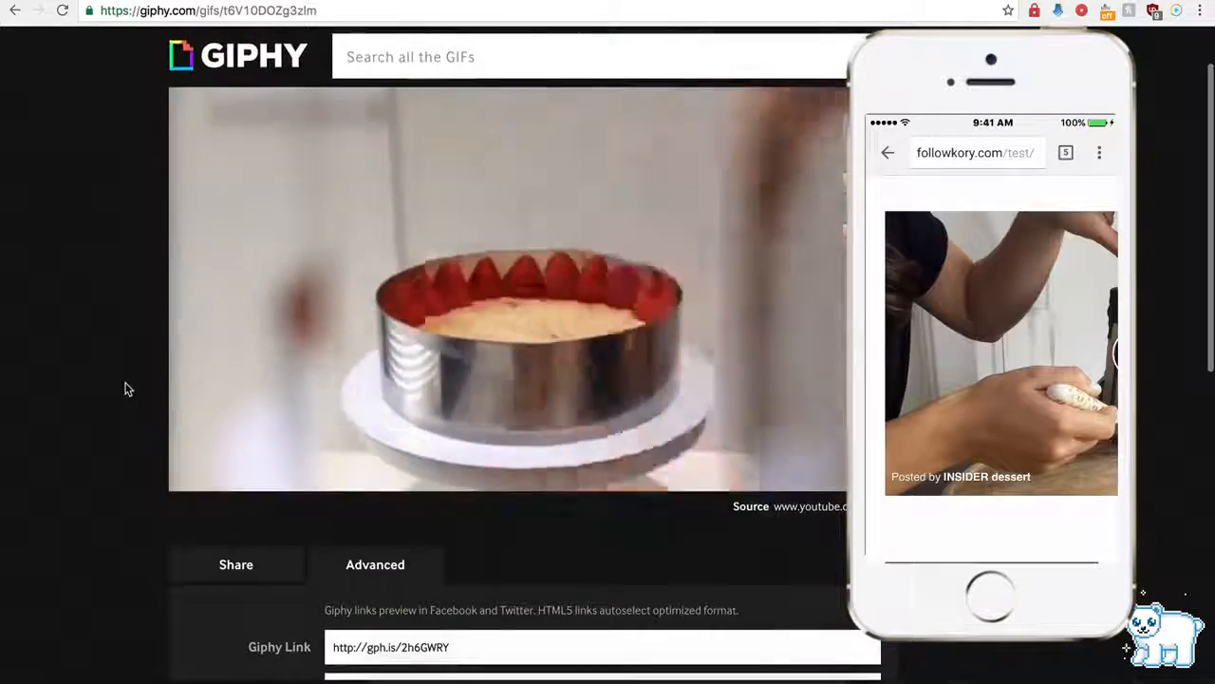
scroll(285, 408, "down", 5)
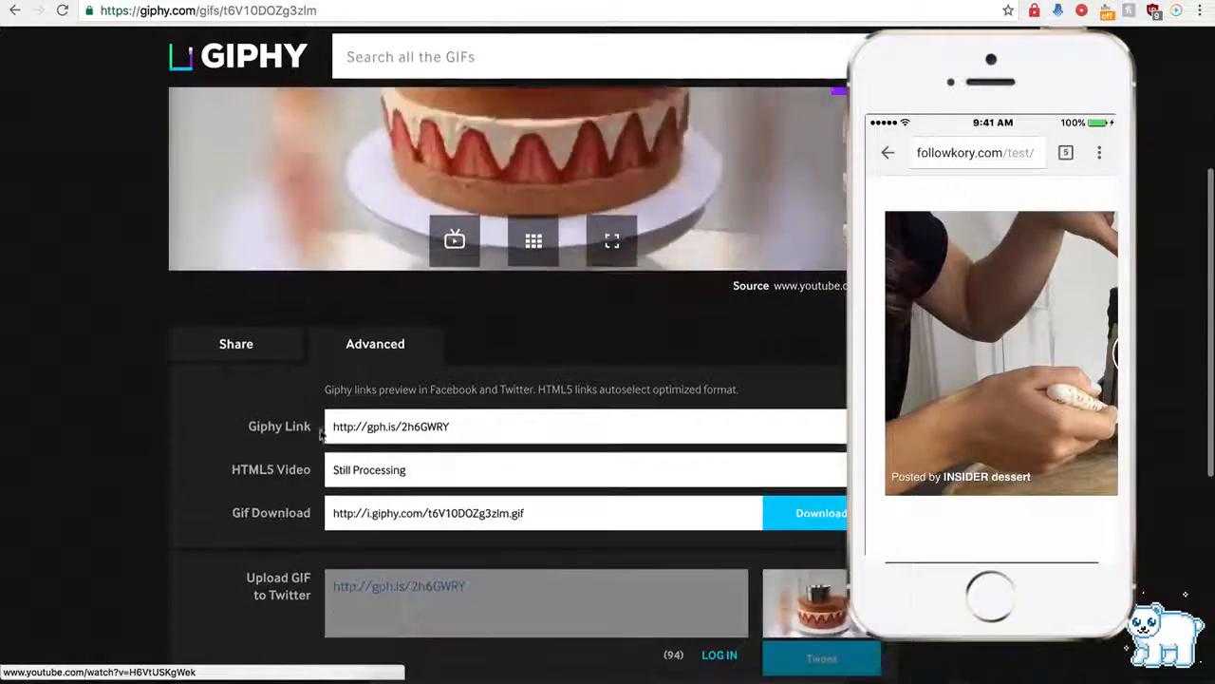
left_click(376, 429)
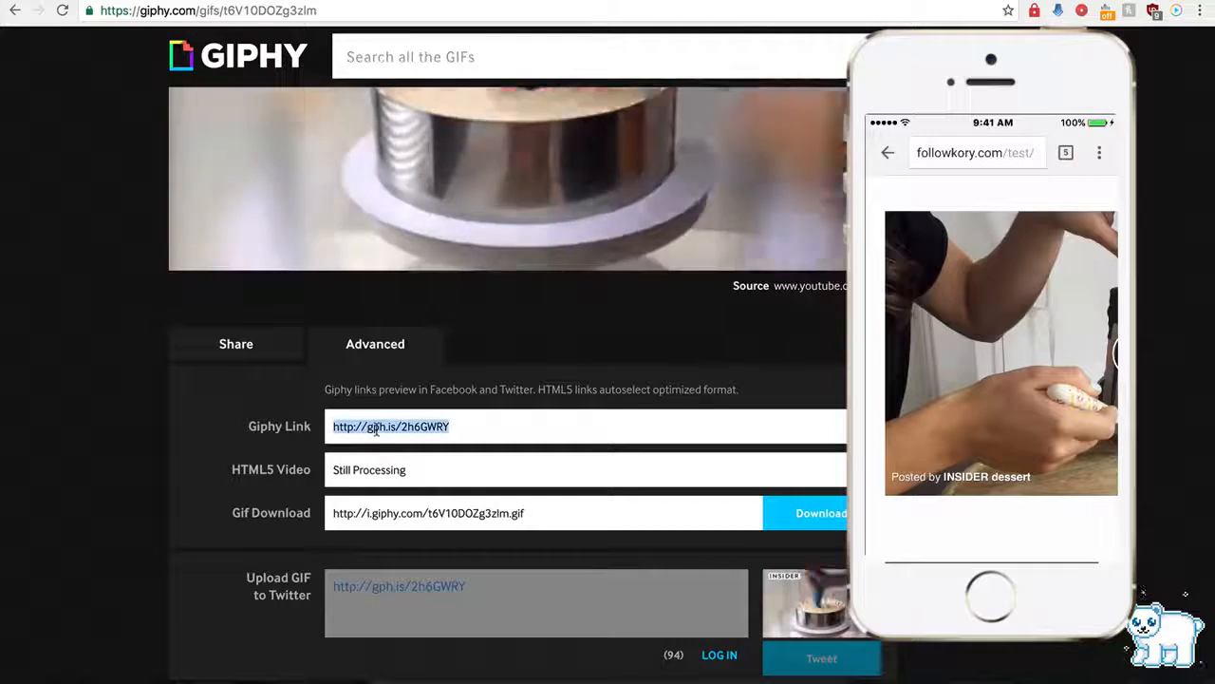
left_click(418, 1)
left_click(316, 372)
type("http://gph.is/2h6DWRY")
scroll(180, 466, "down", 10)
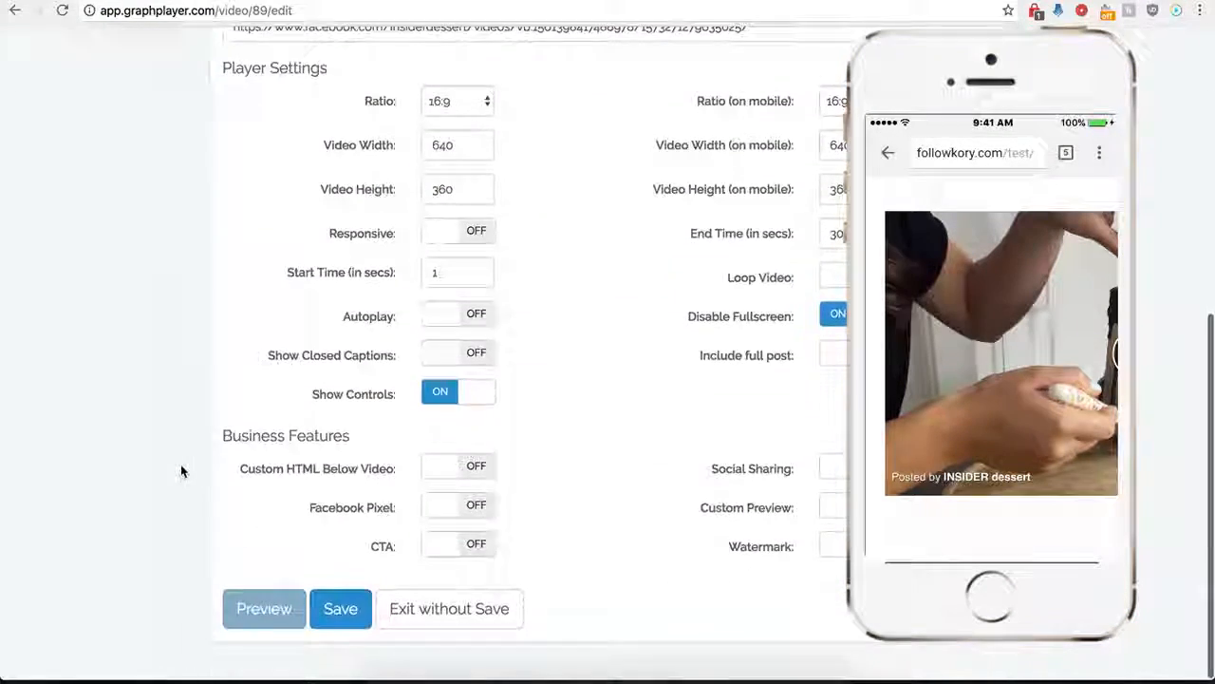
left_click(340, 627)
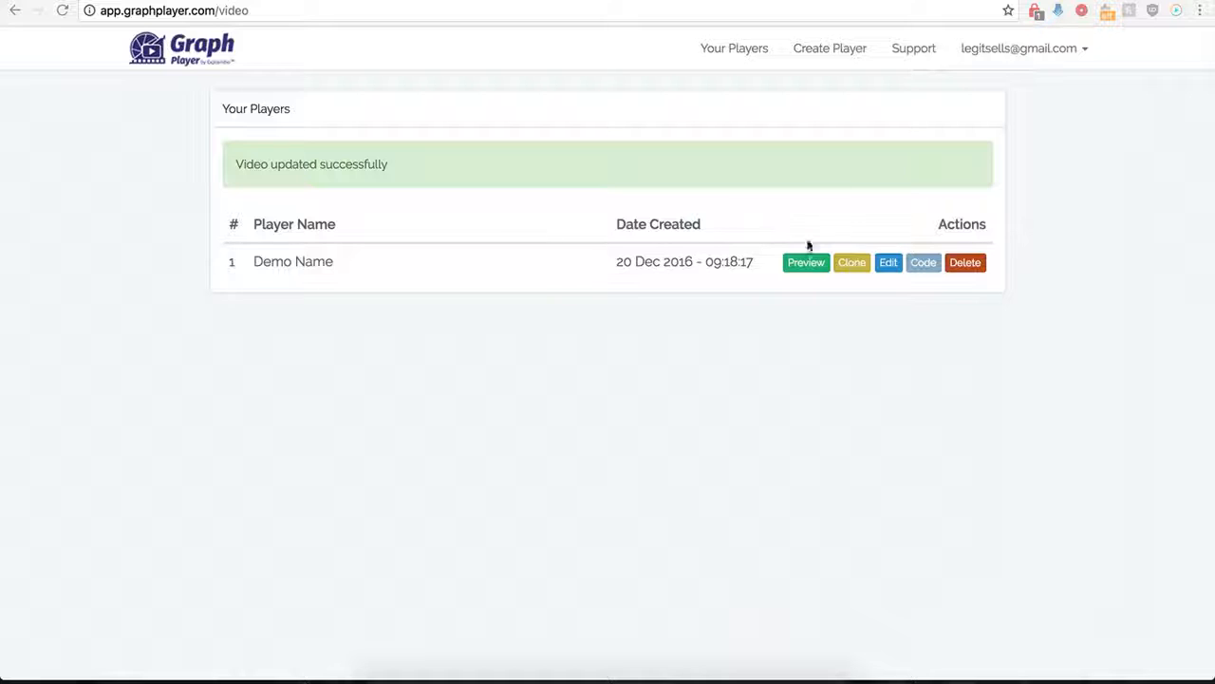
Turn on including the full post in the Demo Name player's settings and save the player
left_click(886, 266)
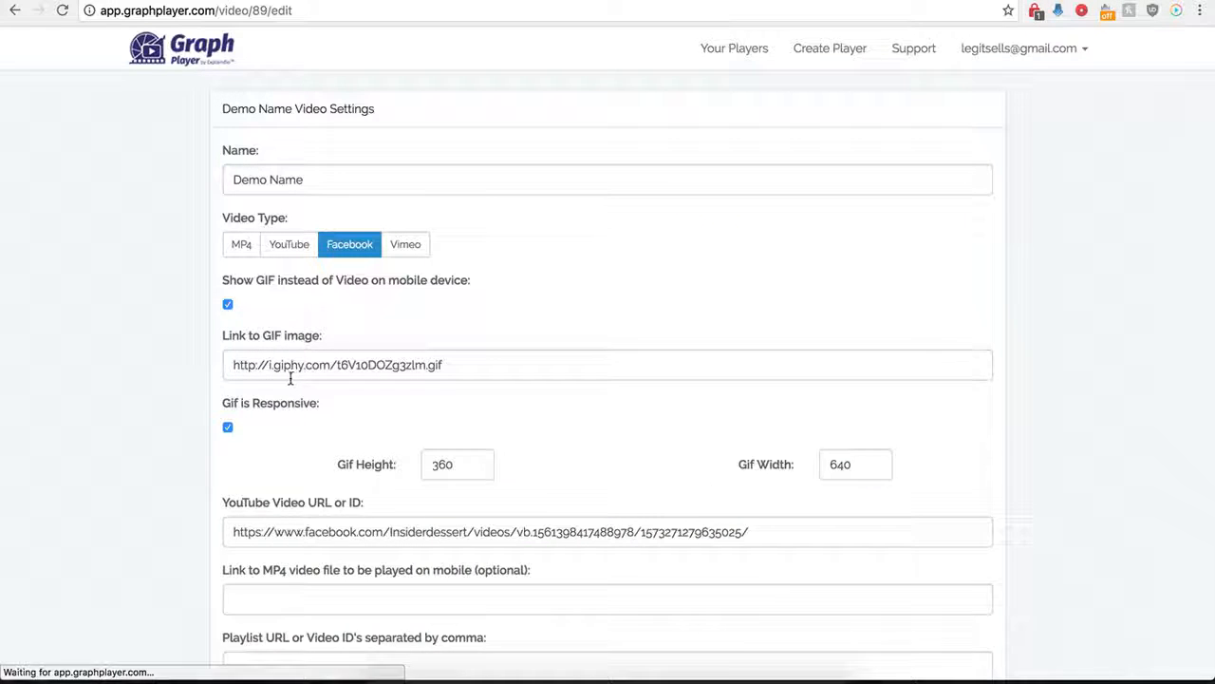
scroll(204, 461, "down", 2)
scroll(203, 459, "down", 3)
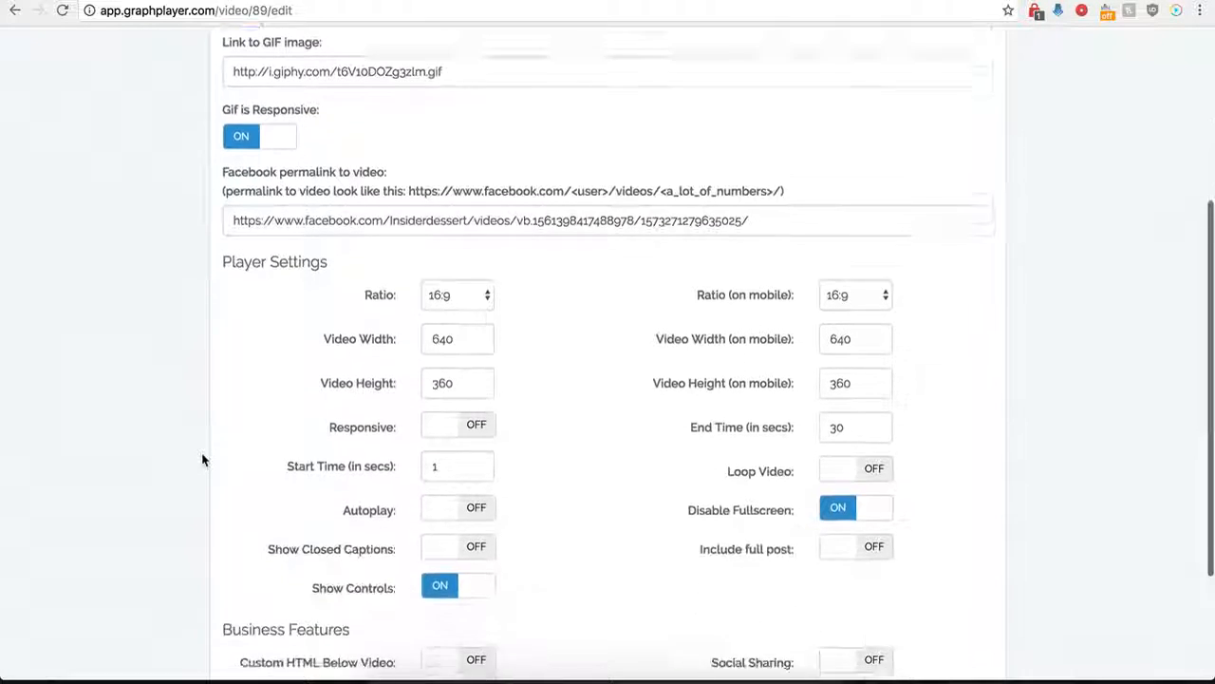
scroll(202, 460, "down", 1)
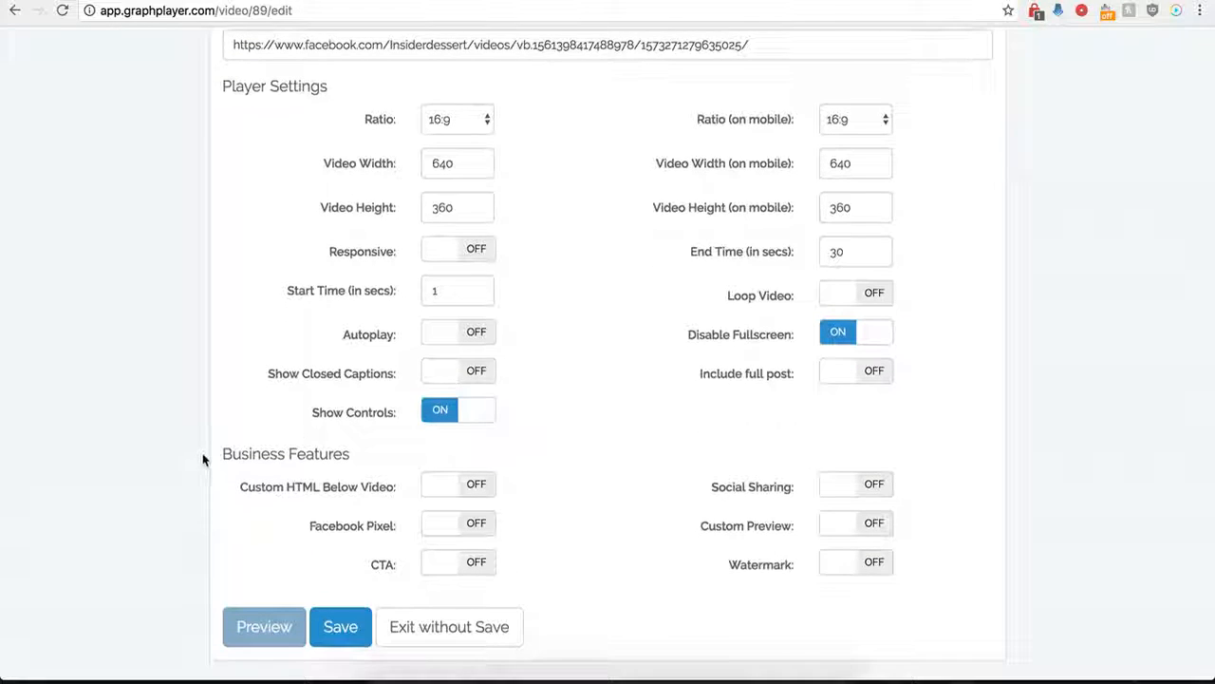
left_click(873, 376)
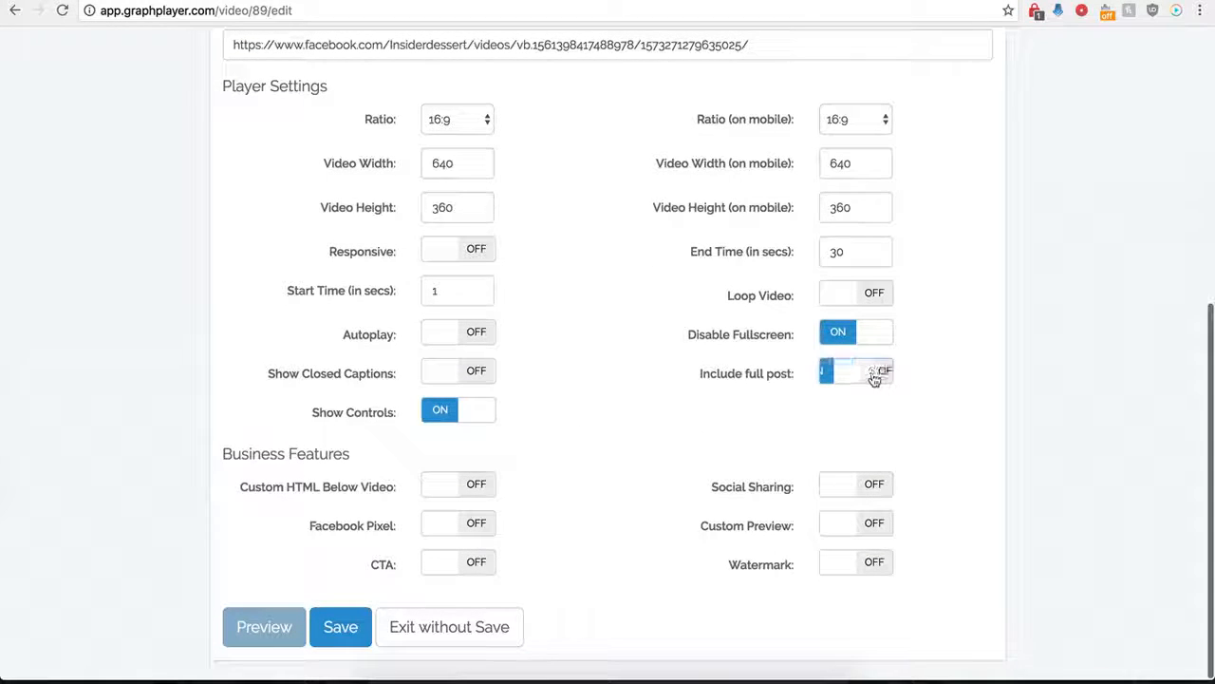
left_click(334, 628)
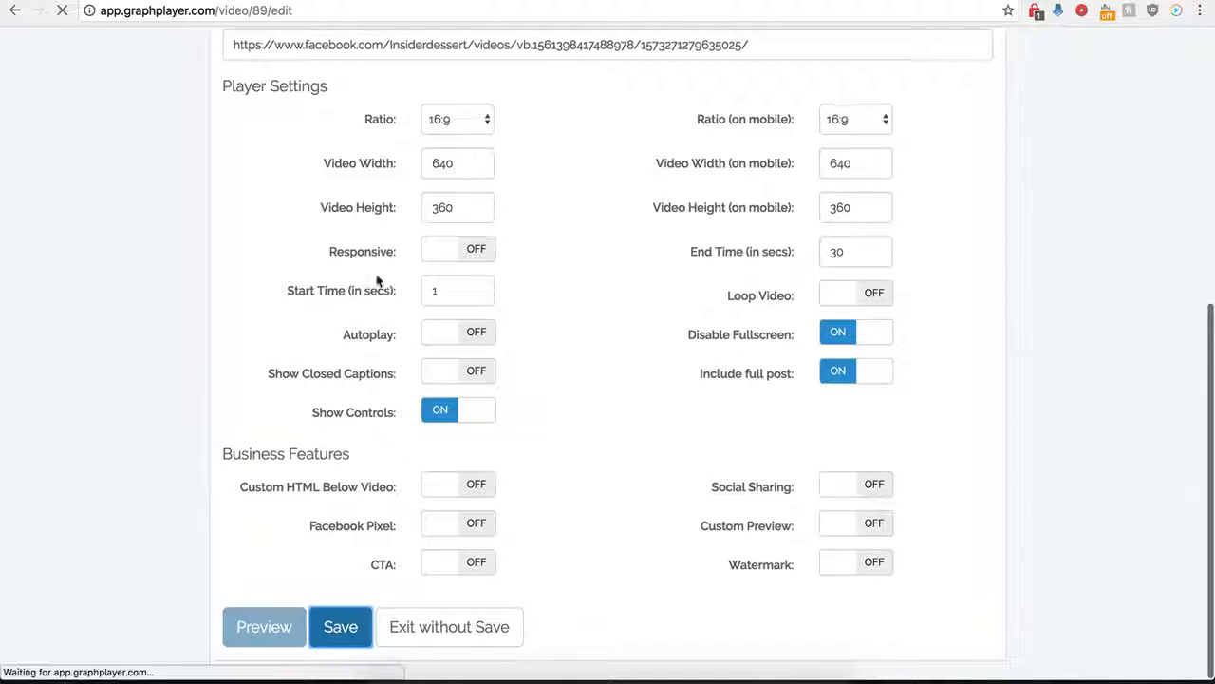
Reload the WordPress Test page to check the embedded full post, view its comments on Facebook, and return to GraphPlayer
left_click(527, 1)
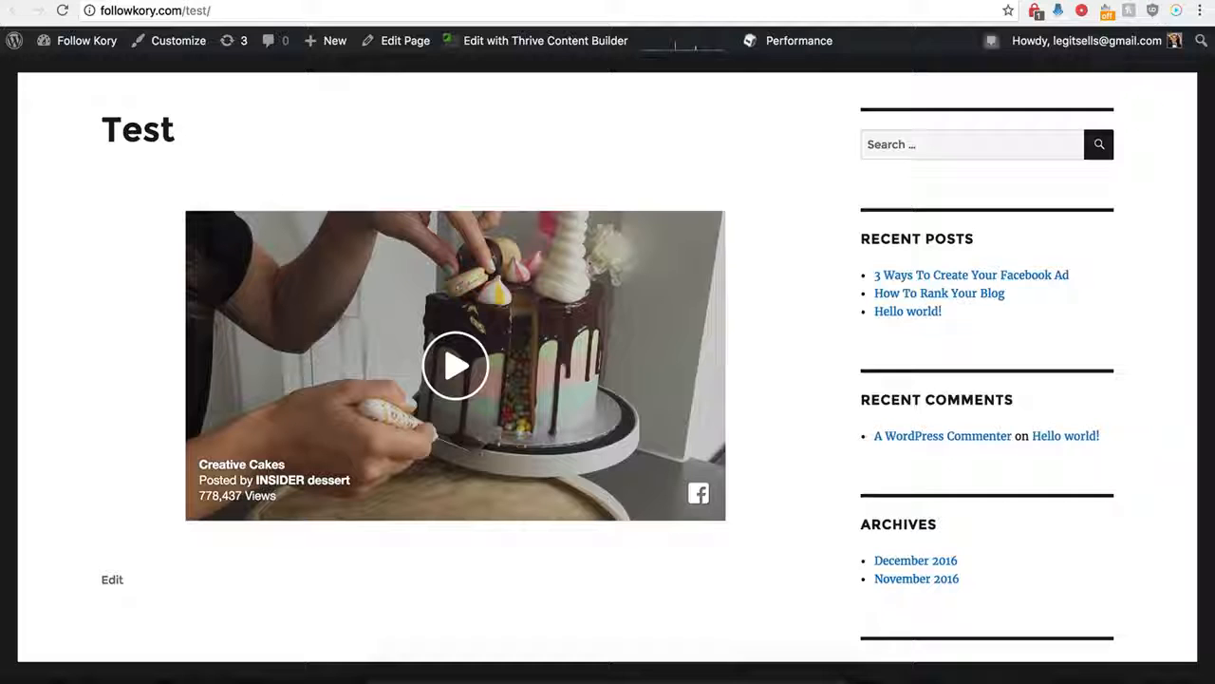
left_click(64, 13)
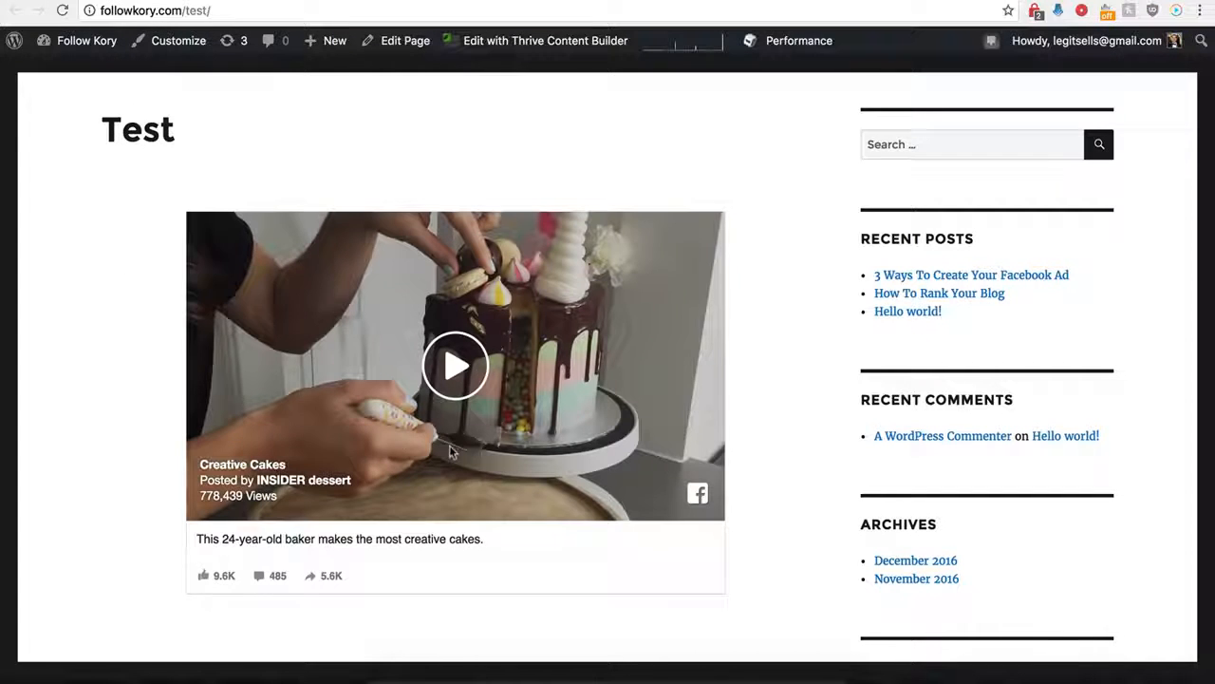
scroll(163, 558, "down", 1)
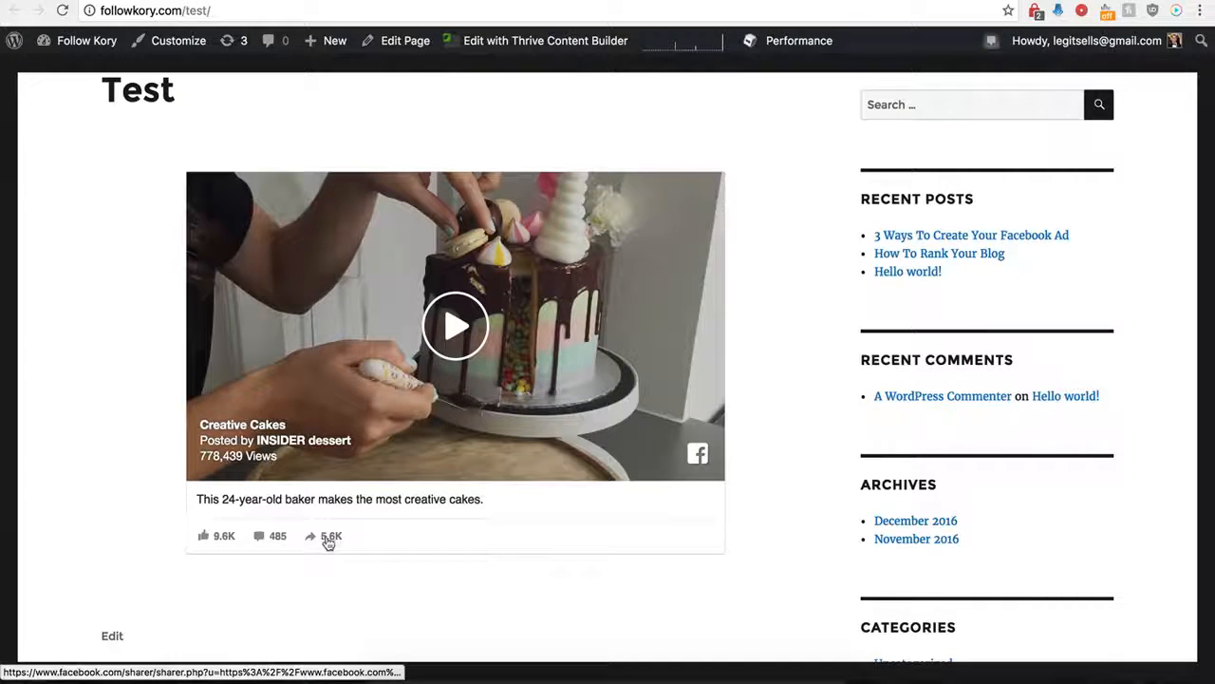
left_click(261, 538)
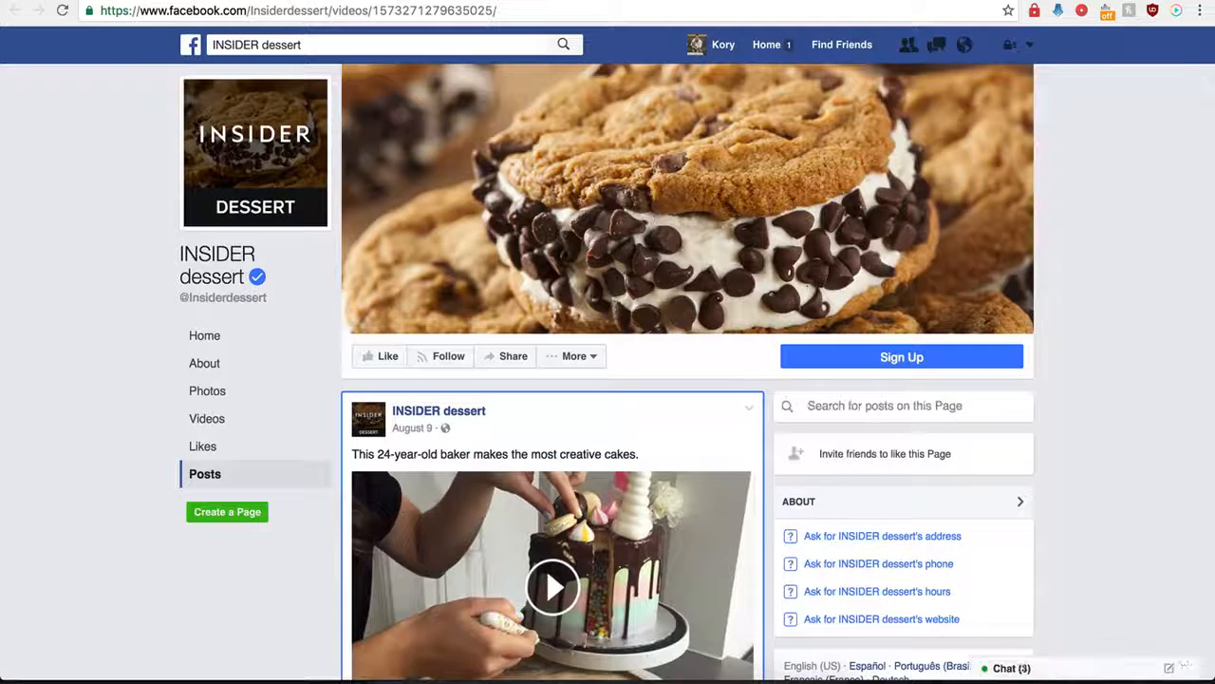
left_click(380, 1)
left_click(237, 1)
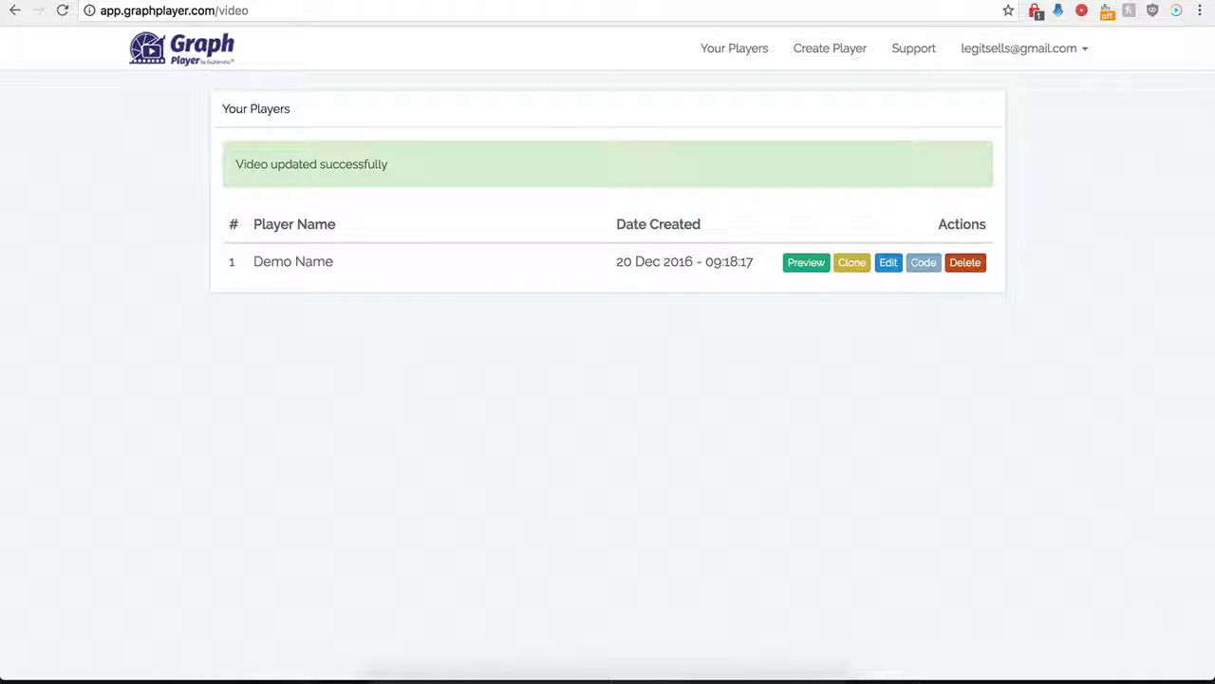
Open the Demo Name player's settings and turn on custom HTML below the video
left_click(890, 267)
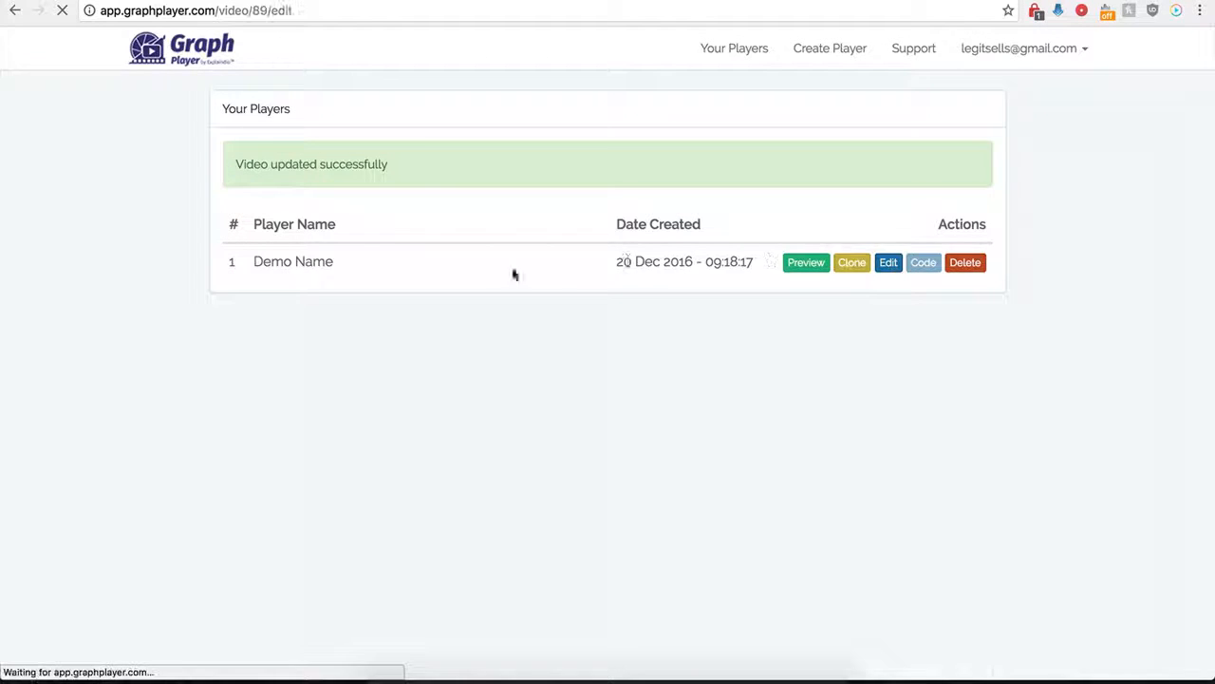
scroll(263, 469, "down", 5)
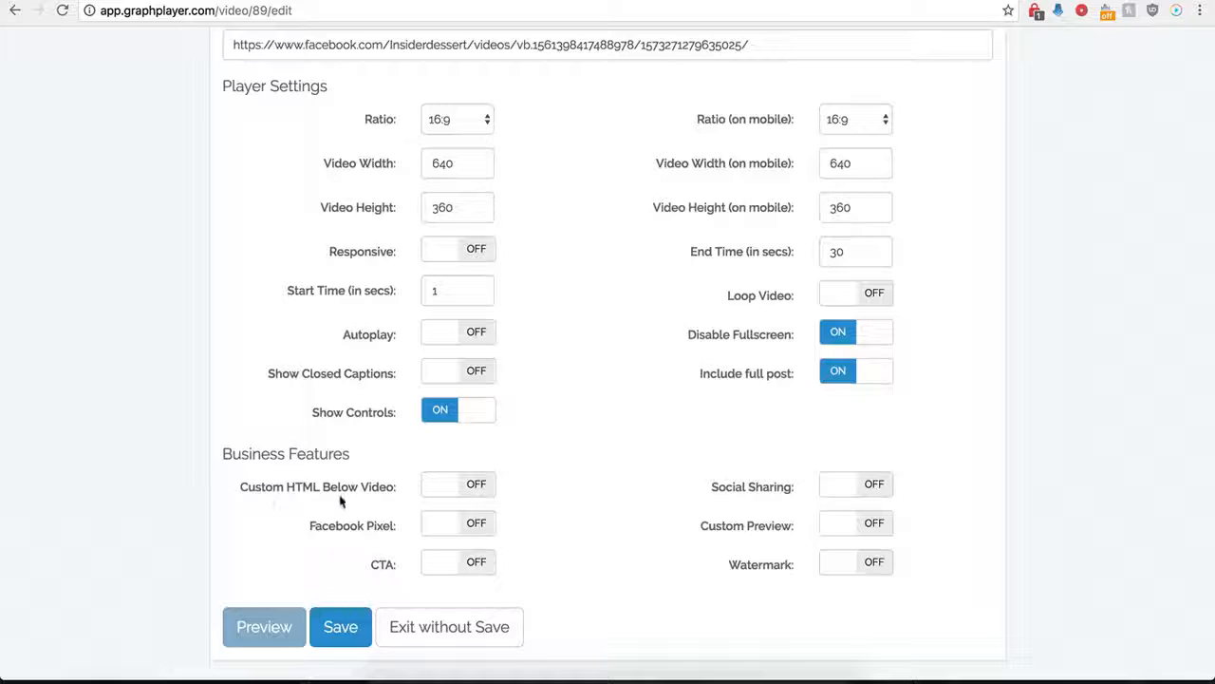
left_click(477, 484)
scroll(516, 529, "down", 2)
left_click(447, 374)
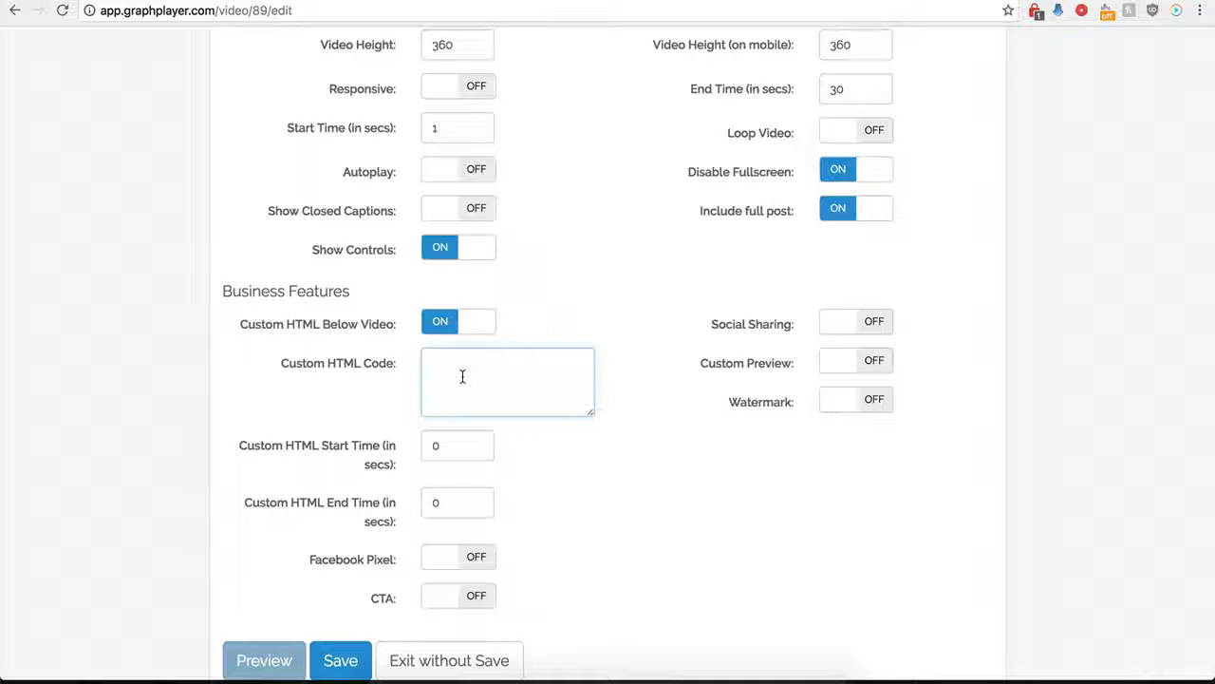
Set the custom HTML start time to 120 seconds
left_click_drag(442, 448, 421, 448)
left_click_drag(456, 503, 421, 503)
left_click(448, 454)
left_click(471, 377)
scroll(472, 377, "up", 4)
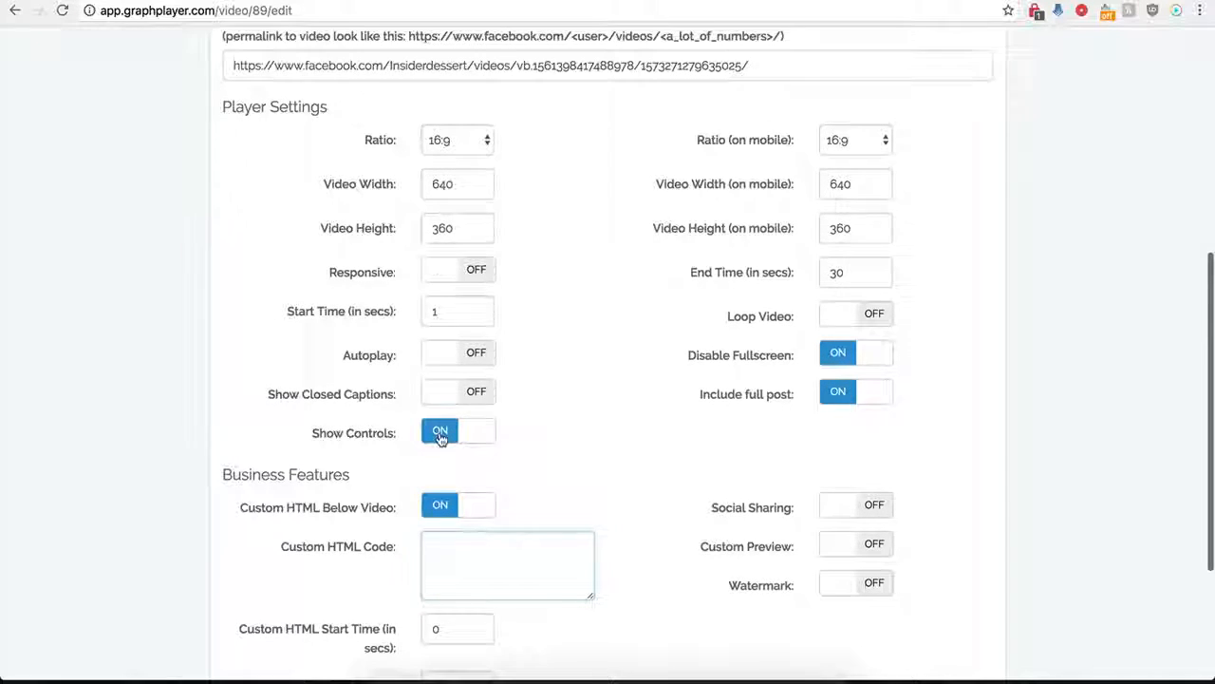
scroll(441, 434, "down", 2)
scroll(462, 424, "down", 1)
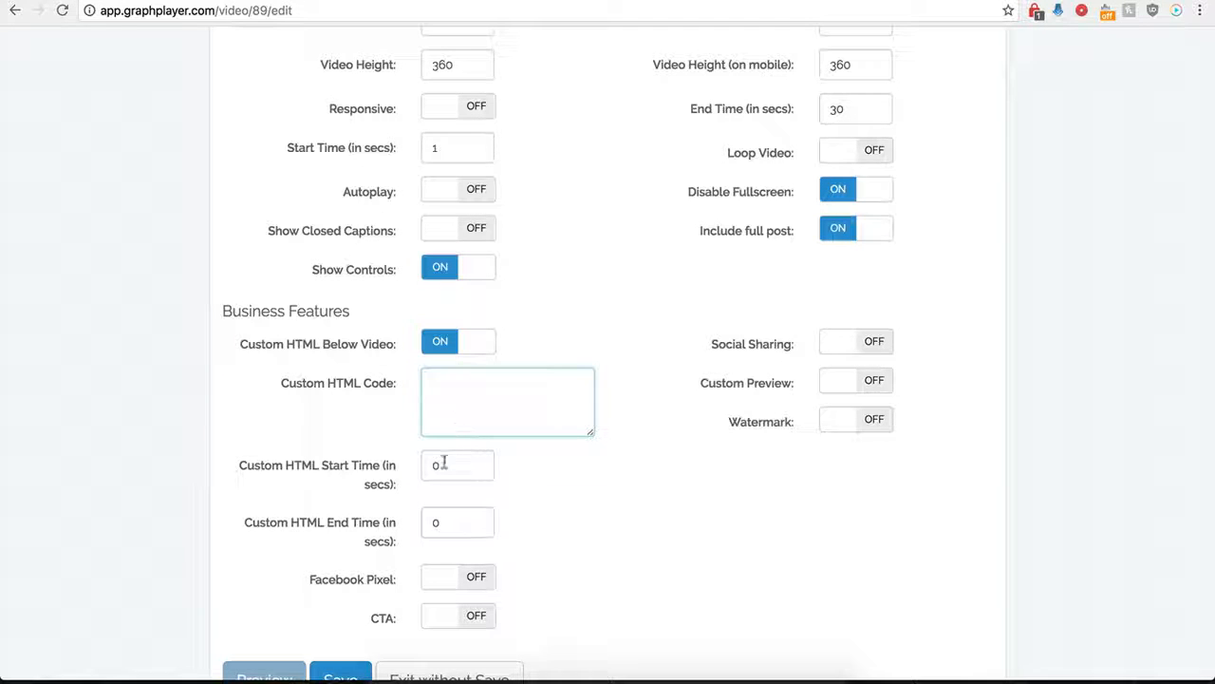
left_click_drag(465, 464, 423, 465)
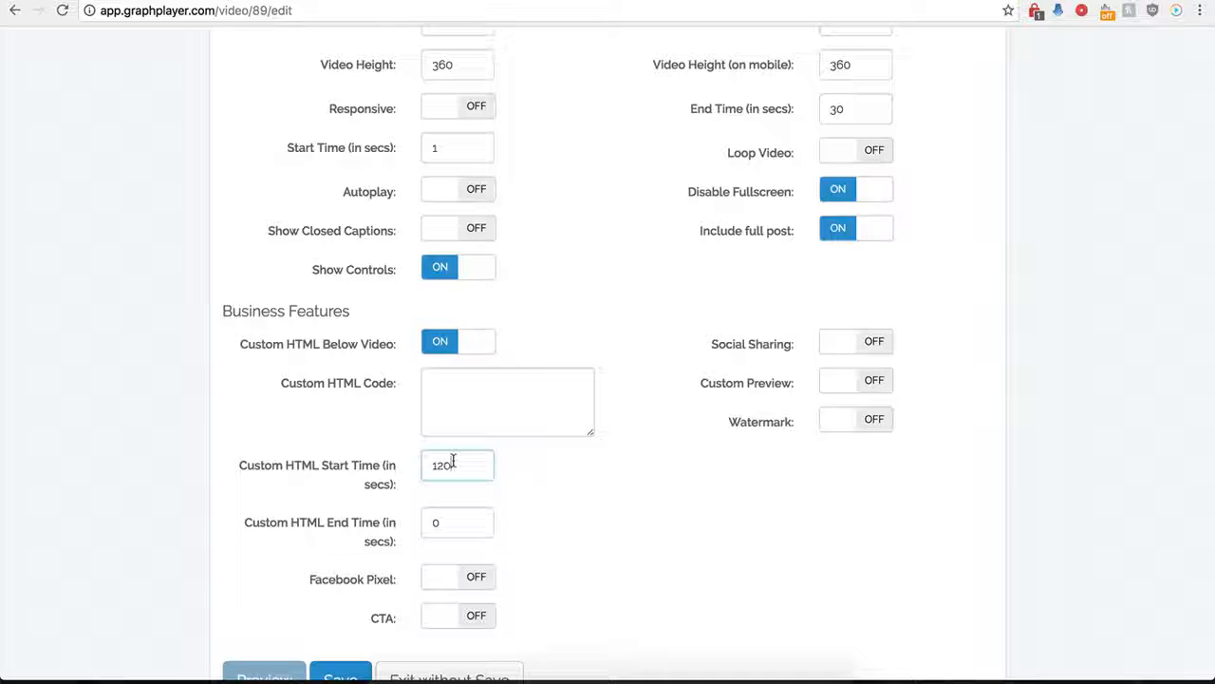
left_click(452, 389)
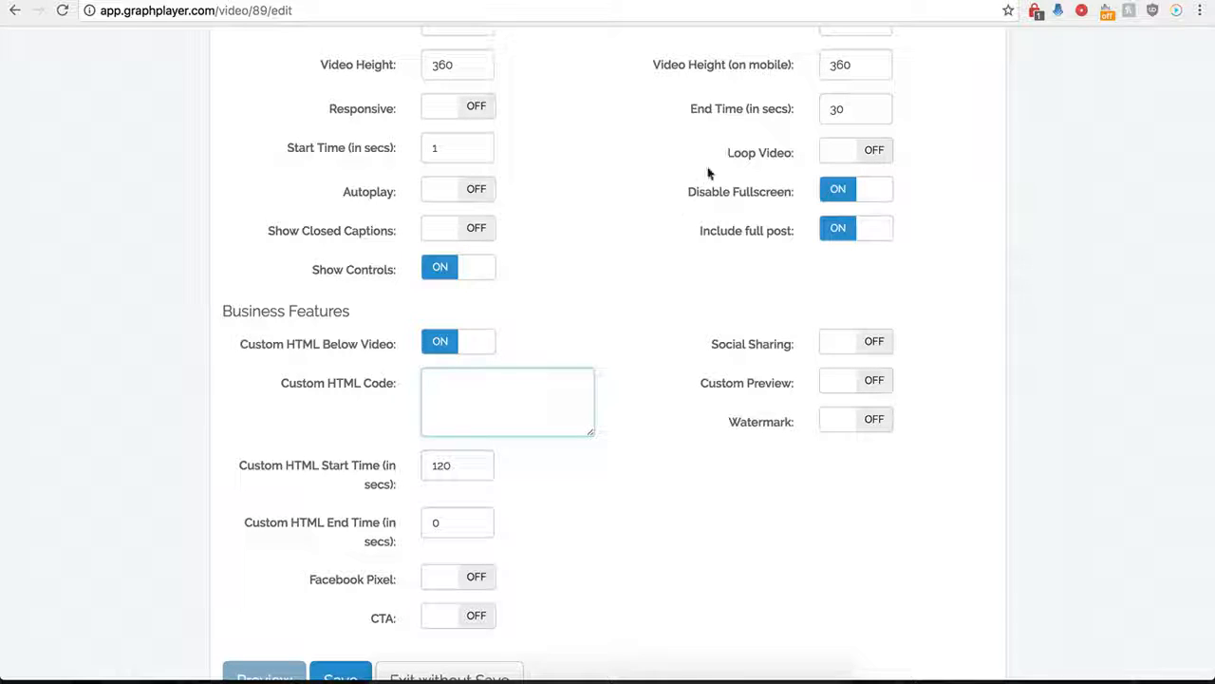
scroll(538, 394, "down", 1)
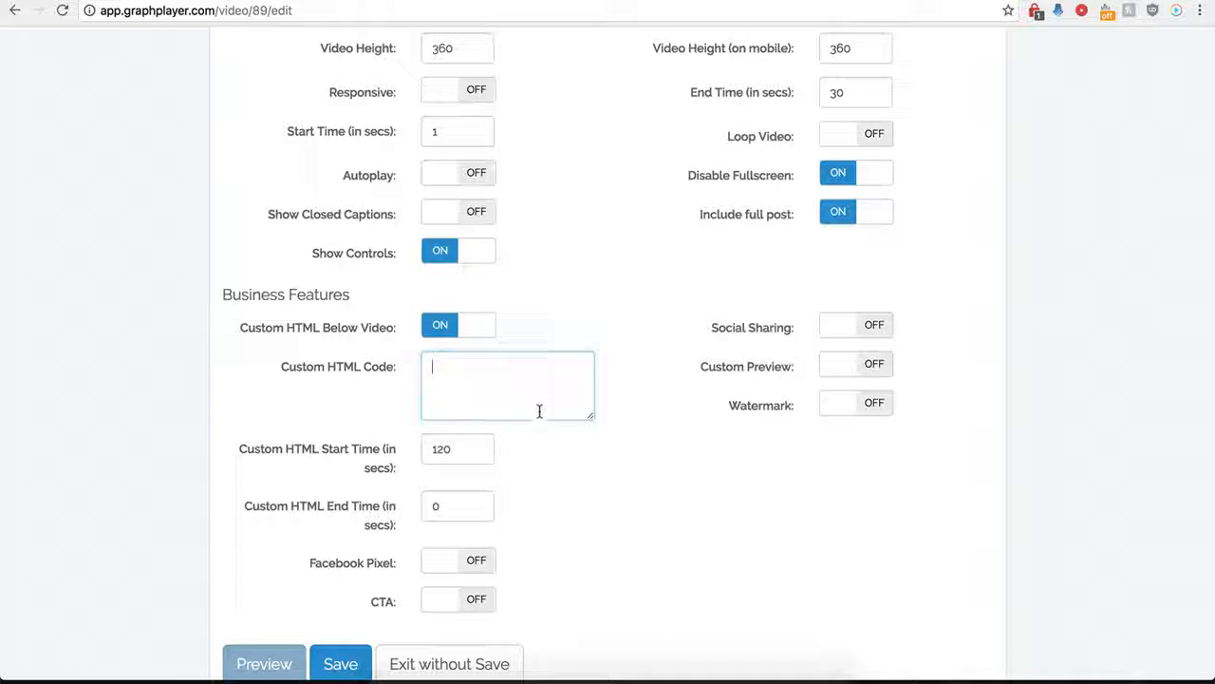
key("super+v")
left_click_drag(590, 420, 632, 474)
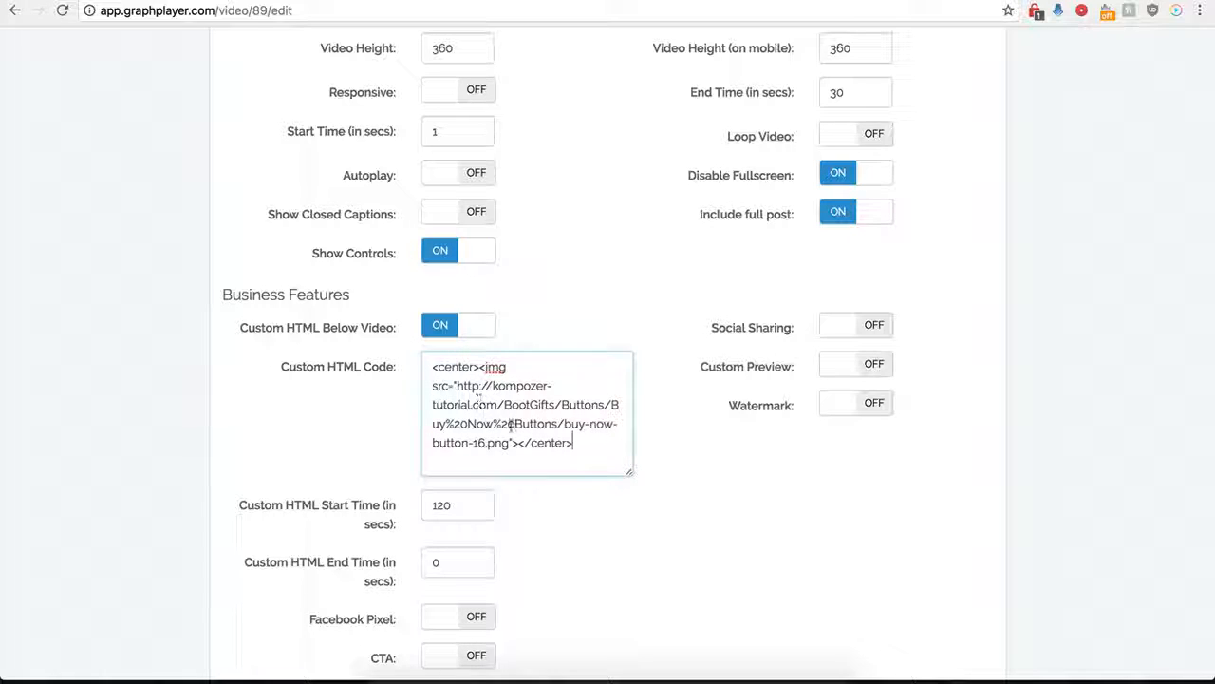
Set the custom HTML start time to 0 seconds and save the player
left_click(463, 489)
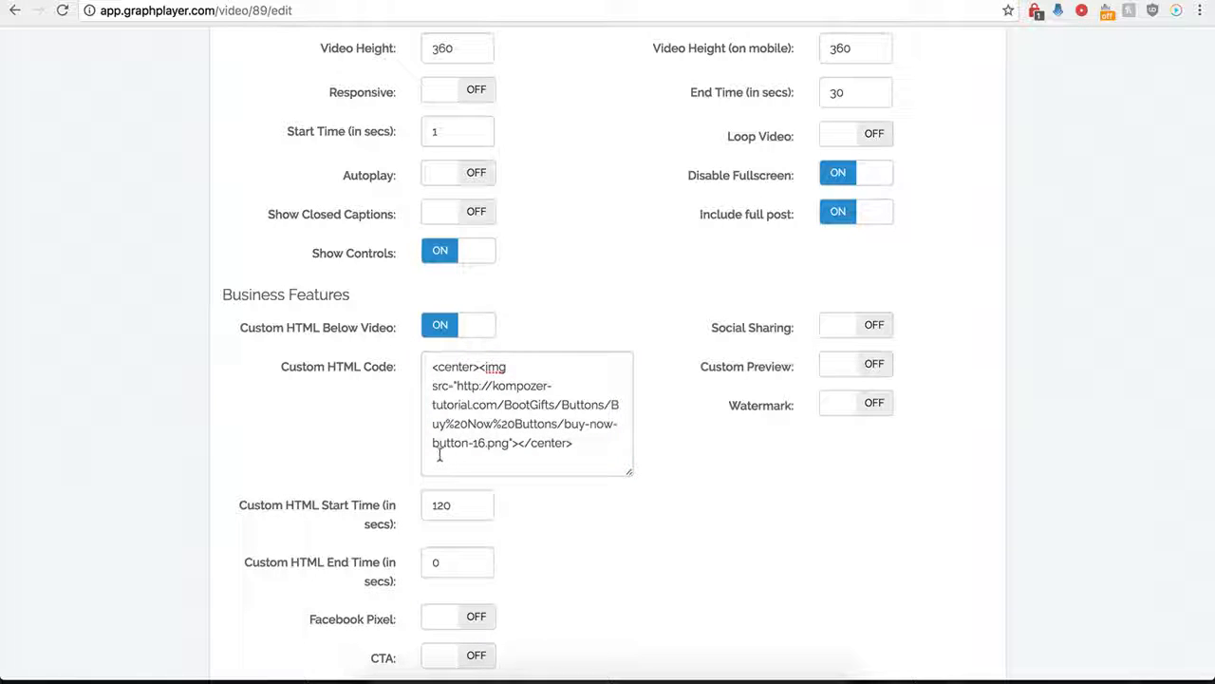
left_click(452, 505)
double_click(442, 505)
type("0")
left_click(566, 570)
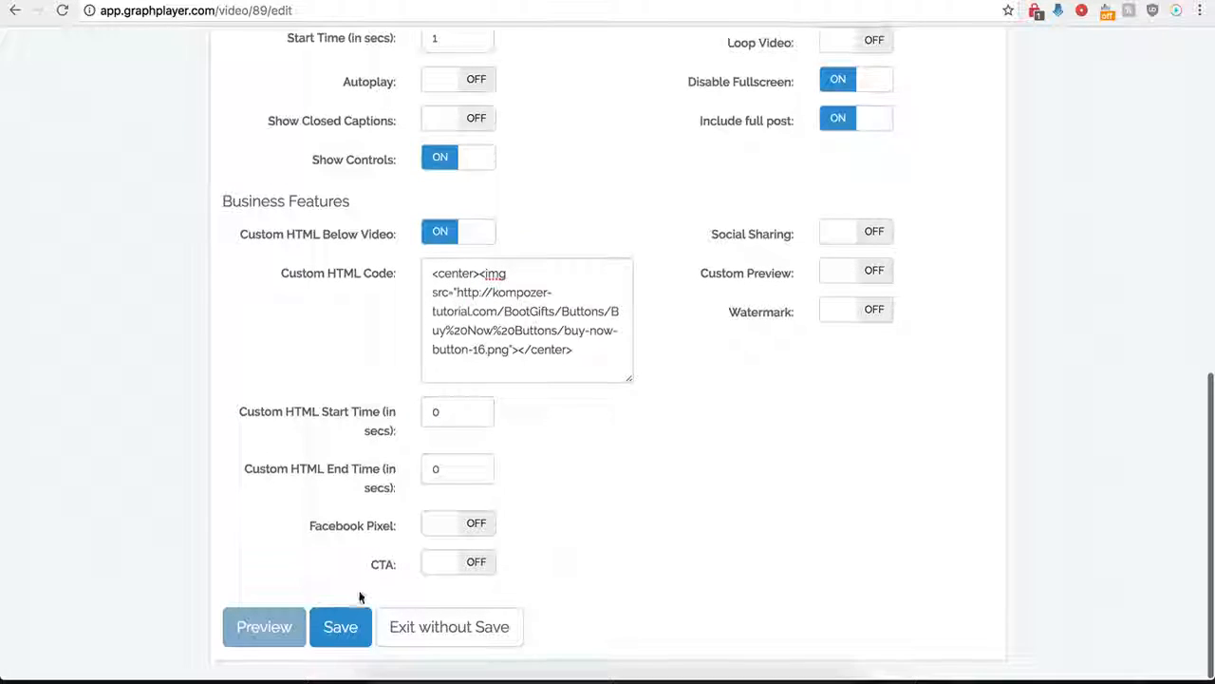
left_click(340, 627)
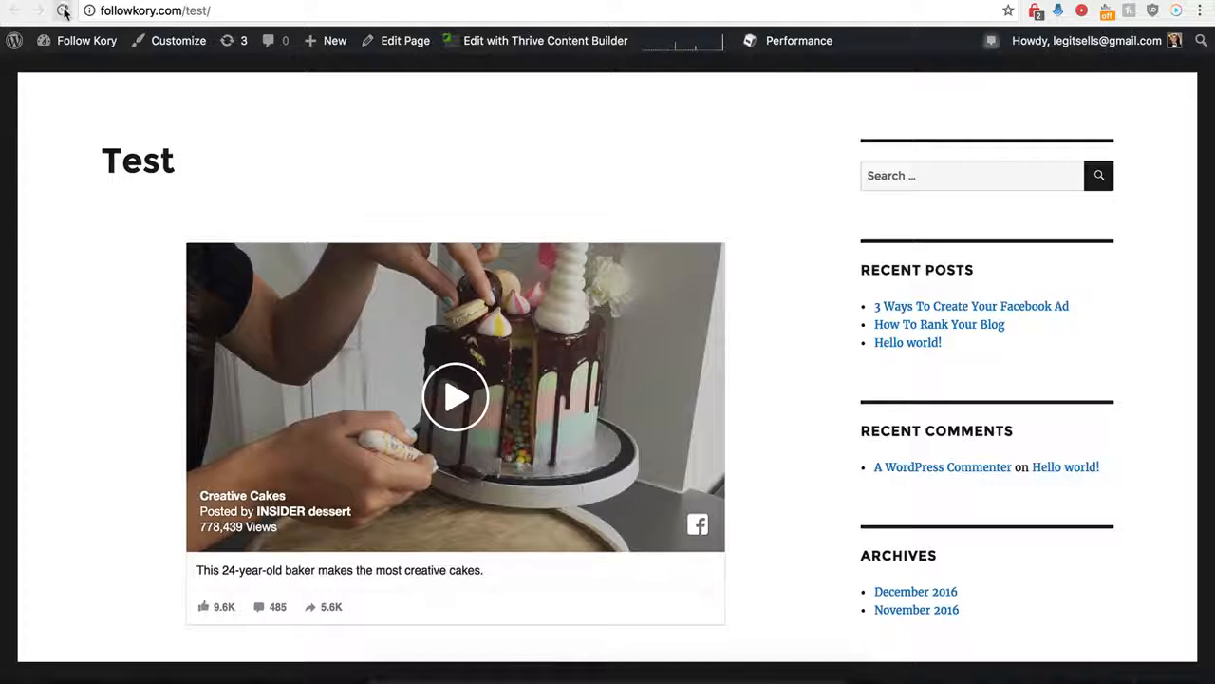
Reload the WordPress Test page and check the custom HTML button below the embedded video
left_click(64, 12)
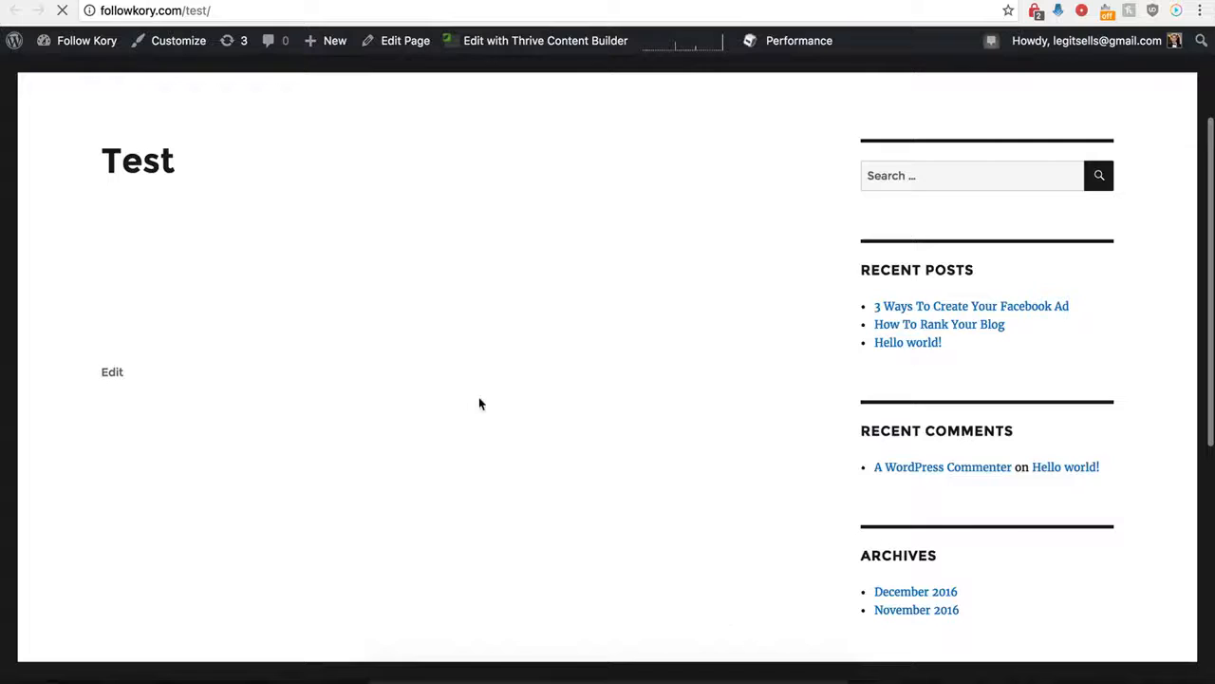
scroll(427, 408, "down", 5)
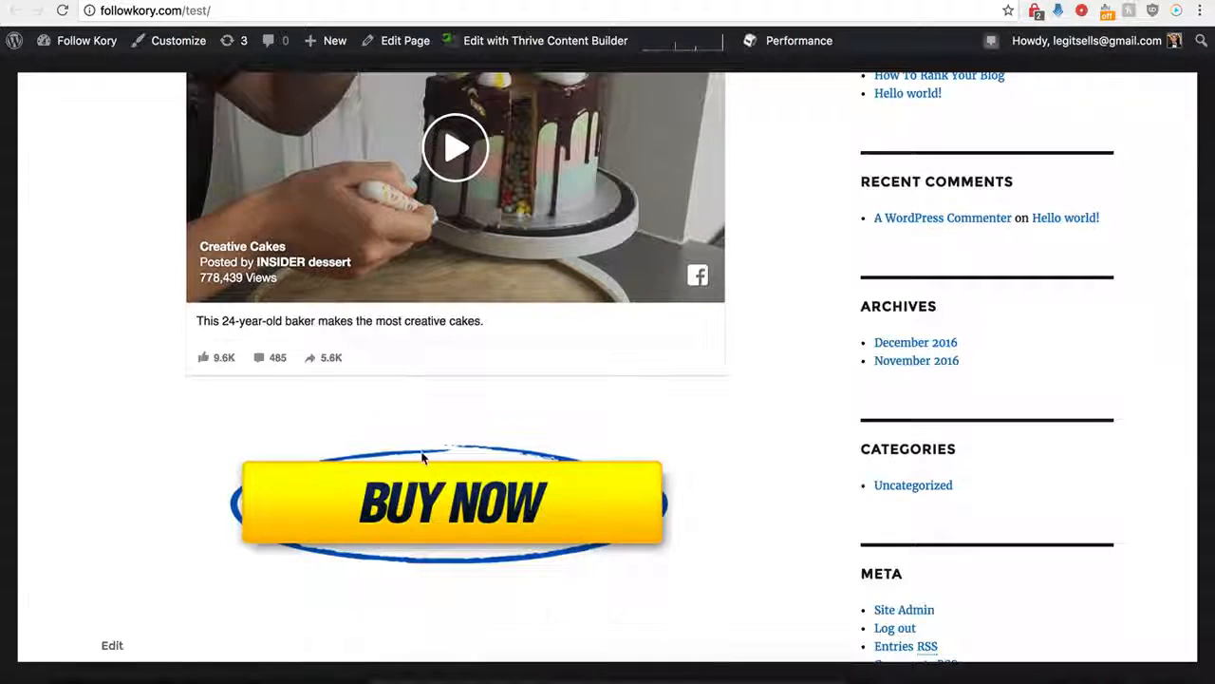
scroll(380, 437, "up", 2)
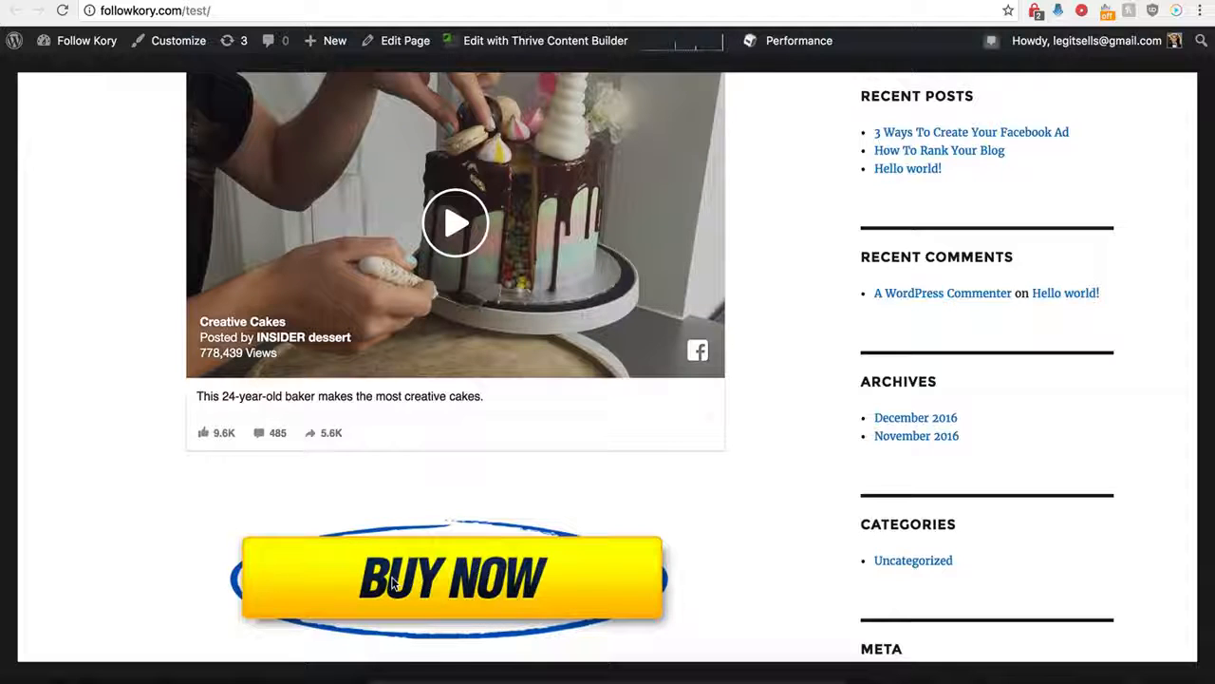
scroll(412, 535, "up", 2)
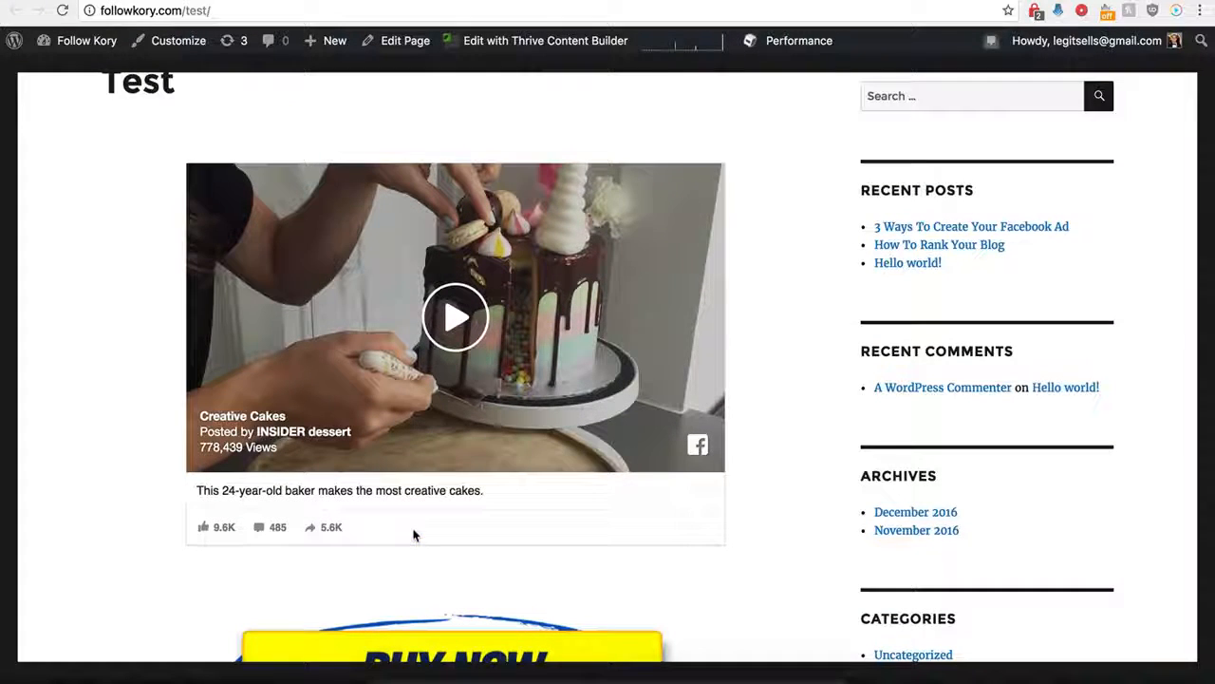
scroll(412, 535, "down", 1)
scroll(412, 535, "up", 2)
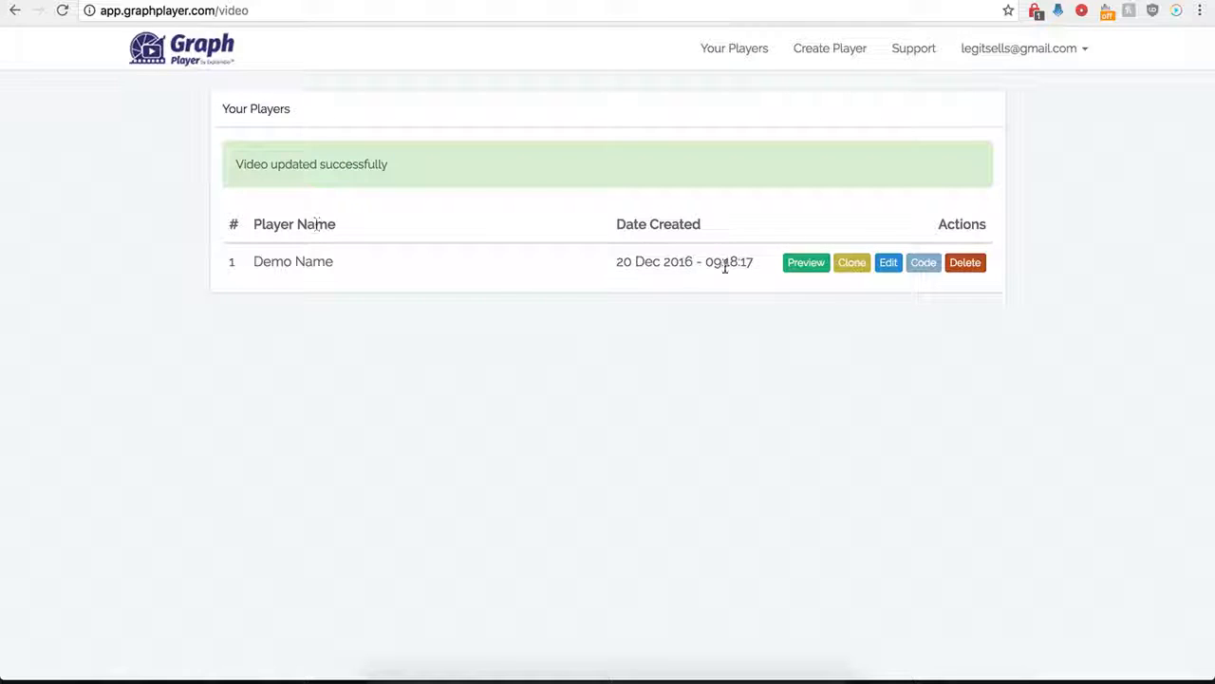
Open the Demo Name player for editing and turn off Custom HTML Below Video
left_click(886, 263)
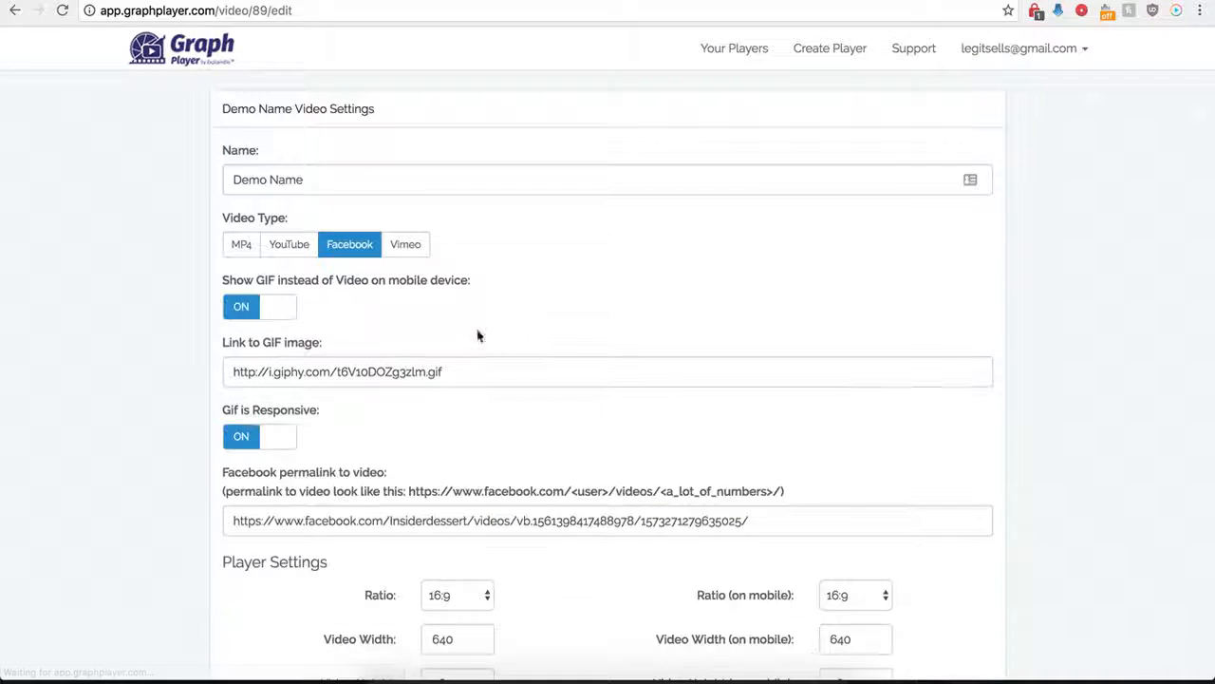
scroll(218, 516, "down", 5)
scroll(217, 513, "down", 3)
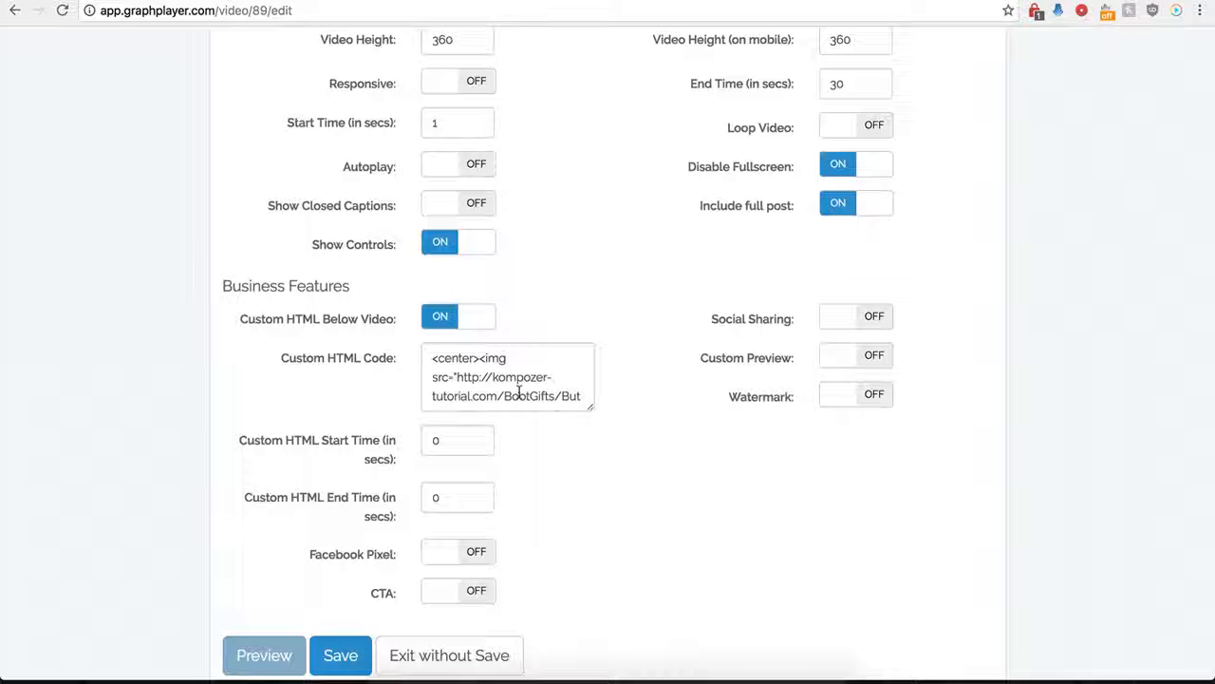
left_click(439, 316)
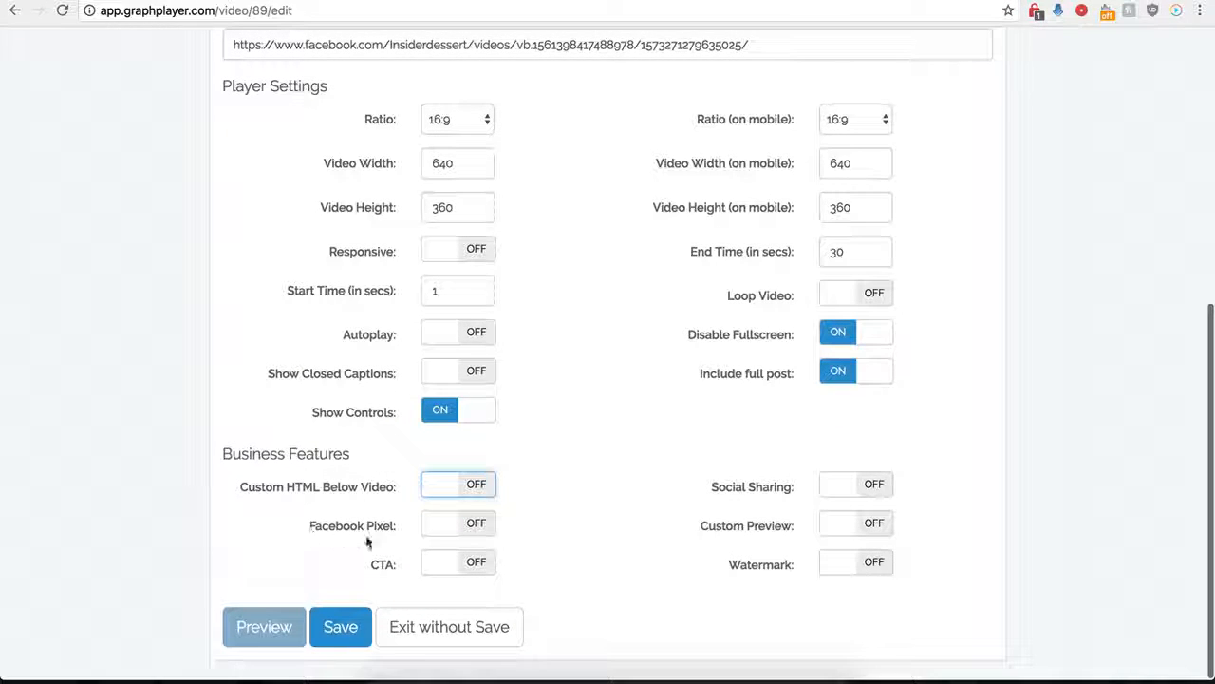
Enable Facebook Pixel to look at its code and timing fields, and disable it again
left_click(476, 533)
scroll(442, 538, "down", 2)
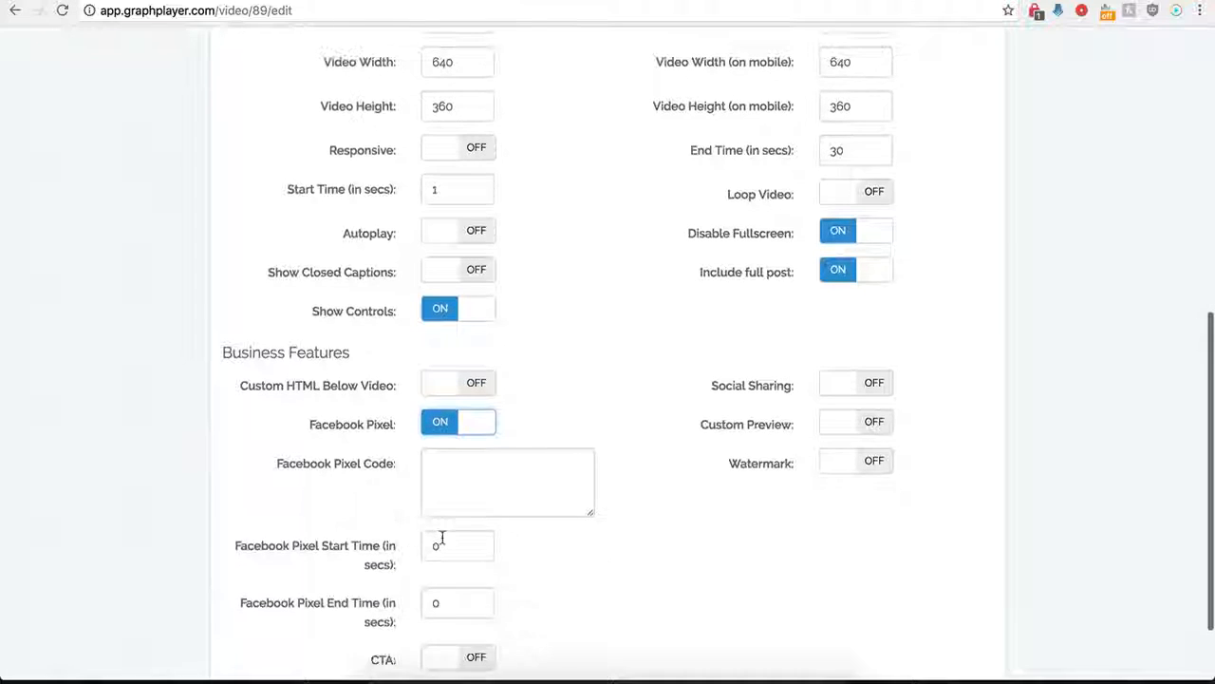
scroll(465, 485, "down", 1)
left_click(472, 440)
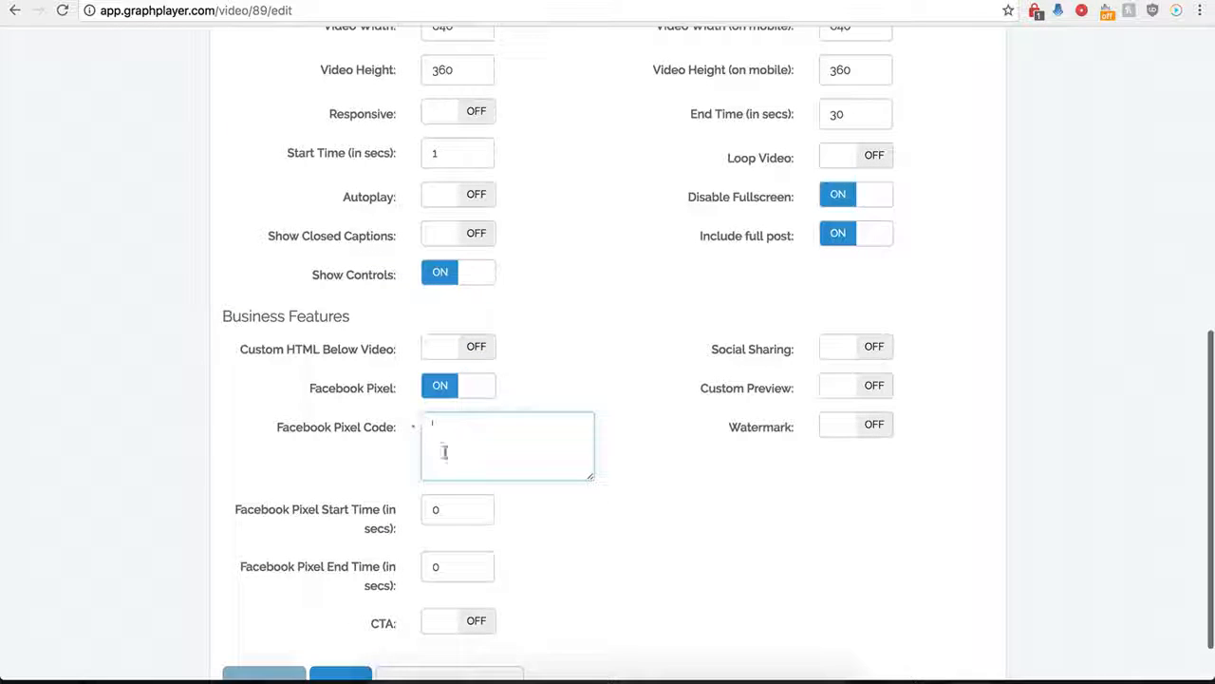
left_click(439, 388)
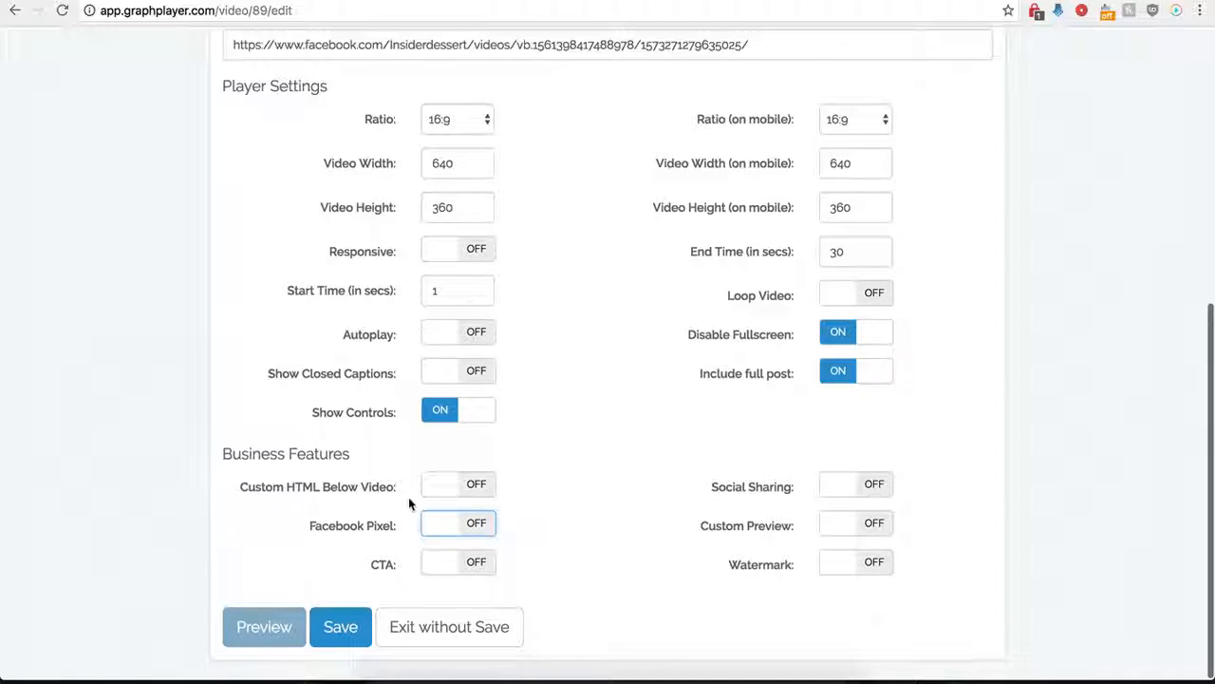
Enable the CTA and enter the kompozer-tutorial.com buy-now button image as its image URL
left_click(477, 566)
scroll(548, 597, "down", 5)
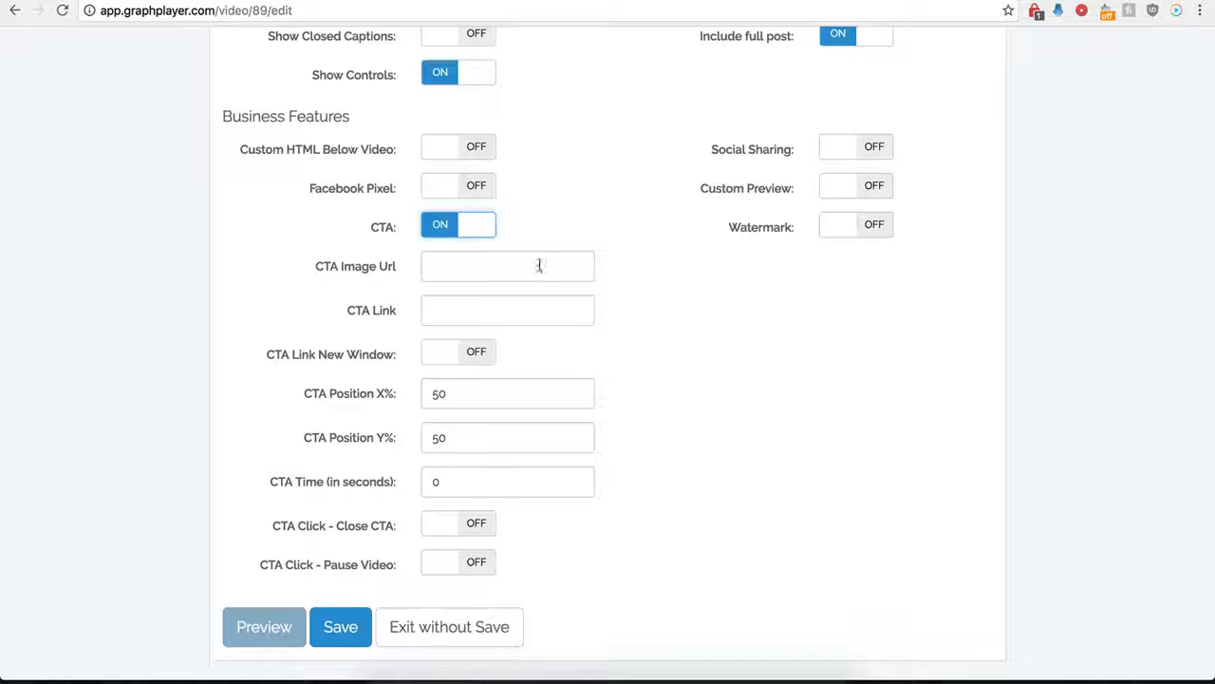
left_click(452, 266)
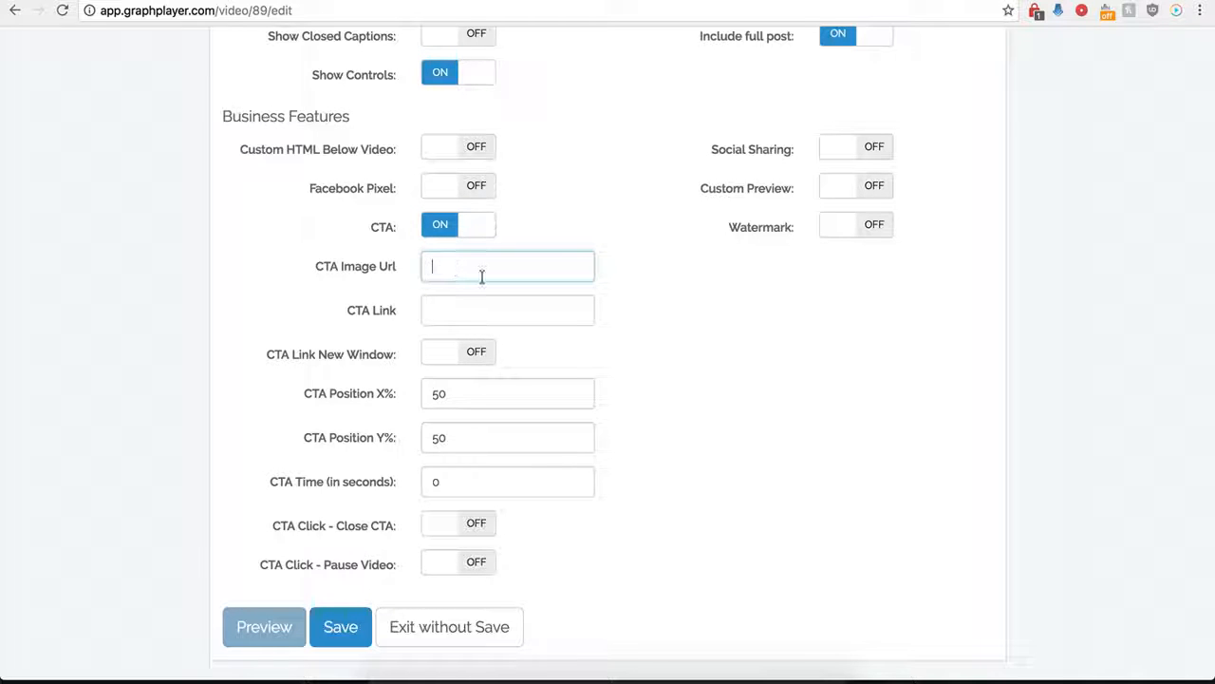
type("http://kompozer-tutorial.com/buy-now-button-d.png")
left_click(445, 313)
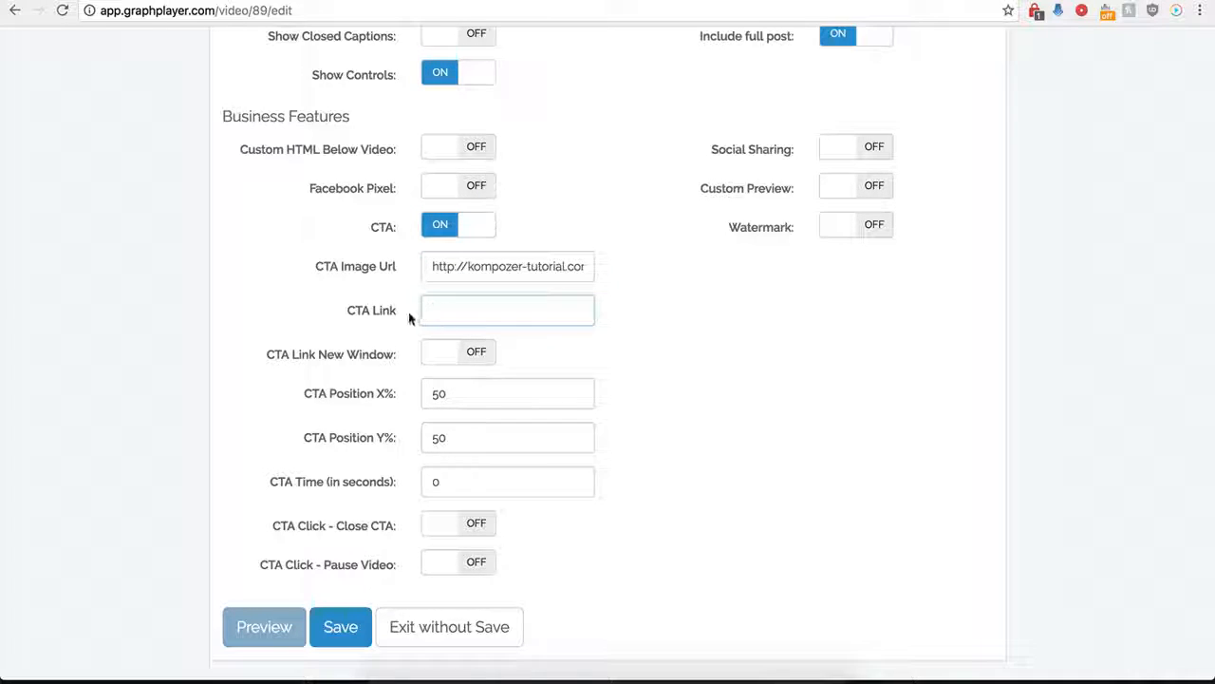
left_click(450, 313)
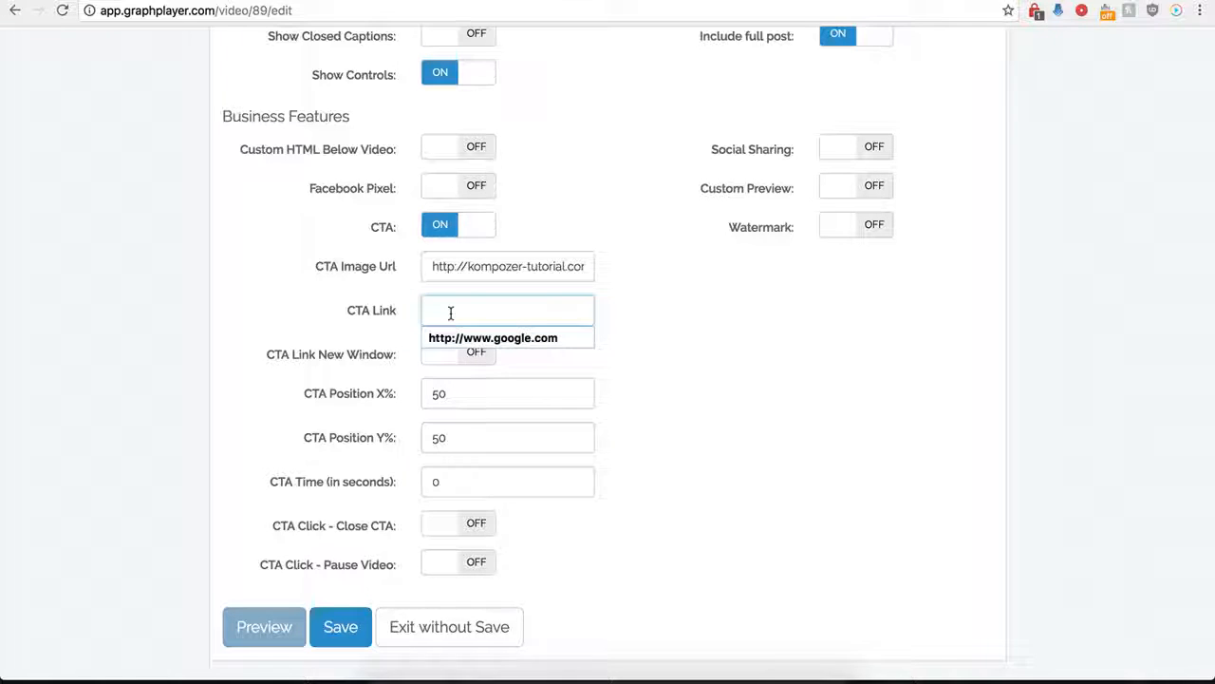
left_click(459, 339)
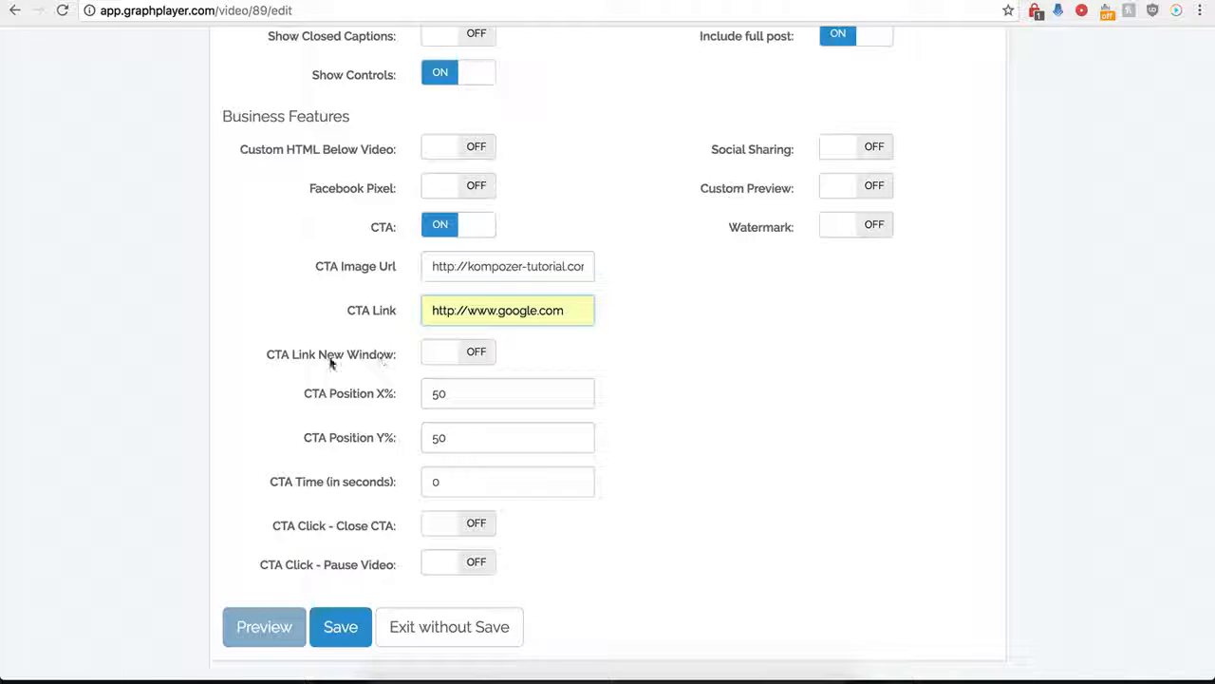
left_click(468, 355)
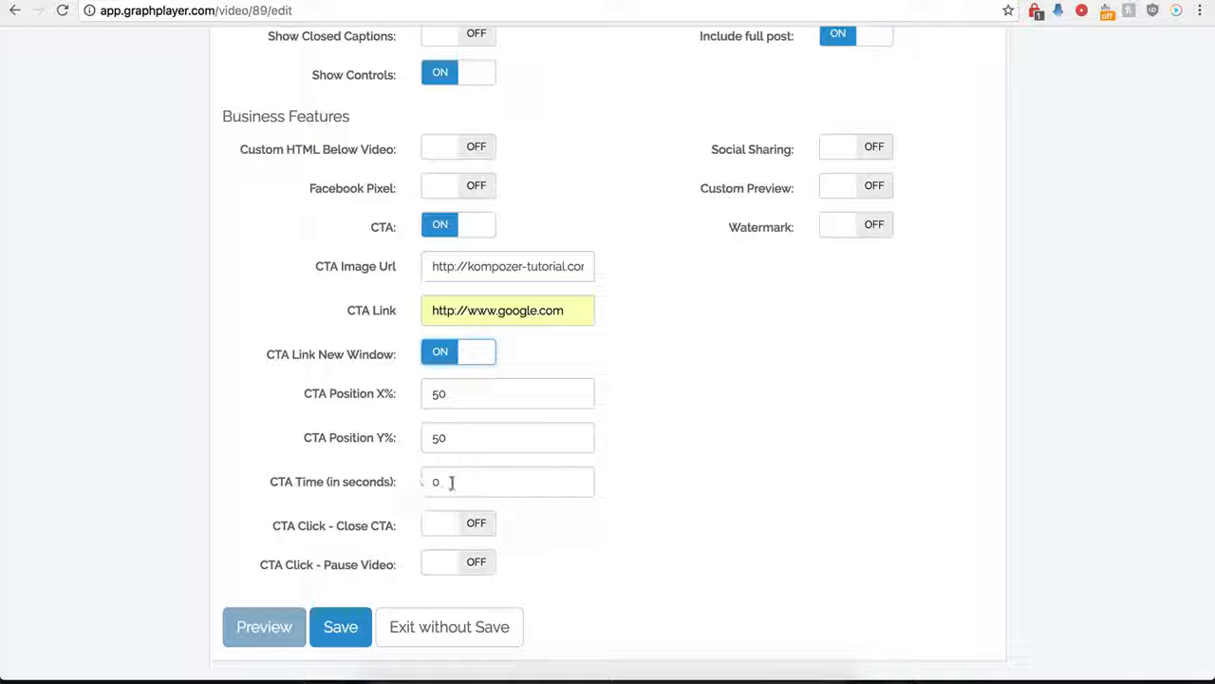
Try a CTA time of 120 seconds and set it back to 0 seconds
left_click_drag(437, 481, 420, 481)
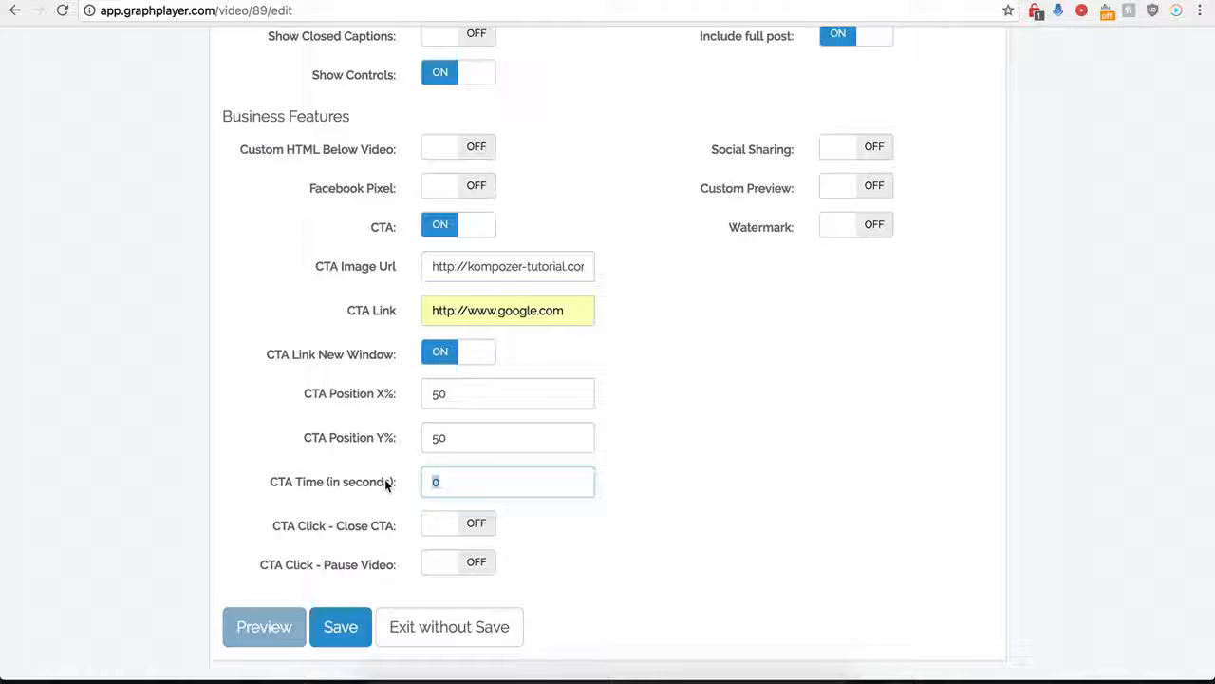
type("120")
key("BackSpace")
key("BackSpace")
type("0")
left_click(508, 565)
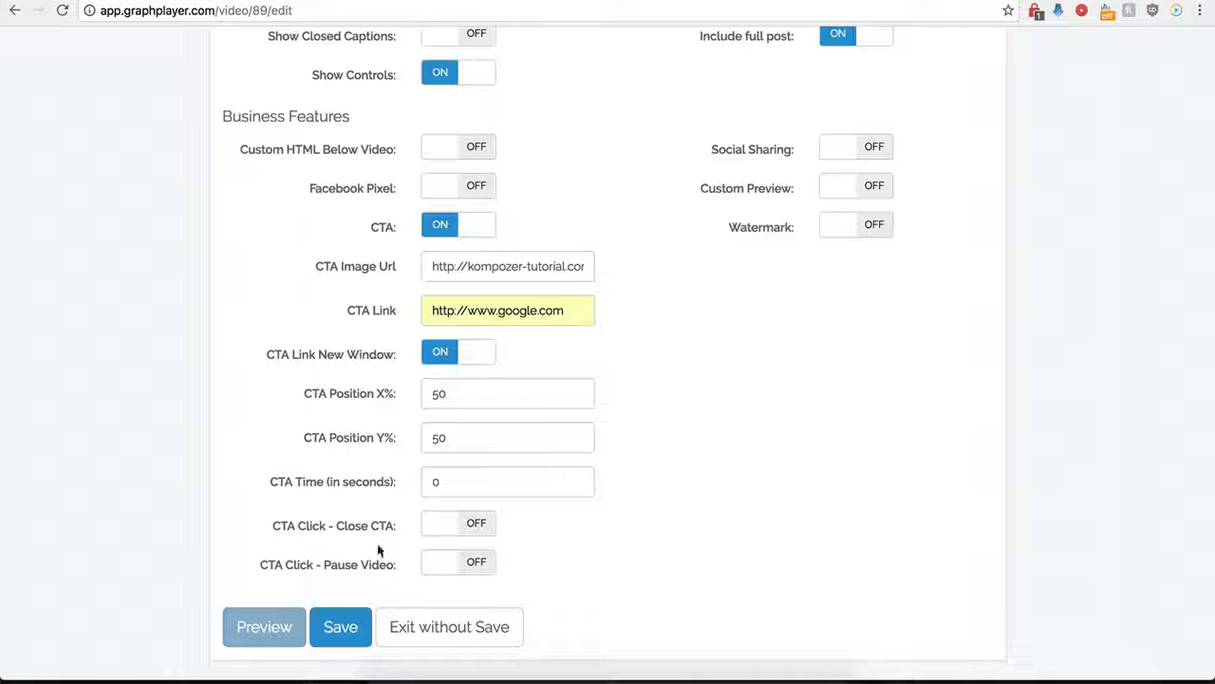
Save the player with the CTA closing on click and check it on the reloaded WordPress Test page
left_click(477, 528)
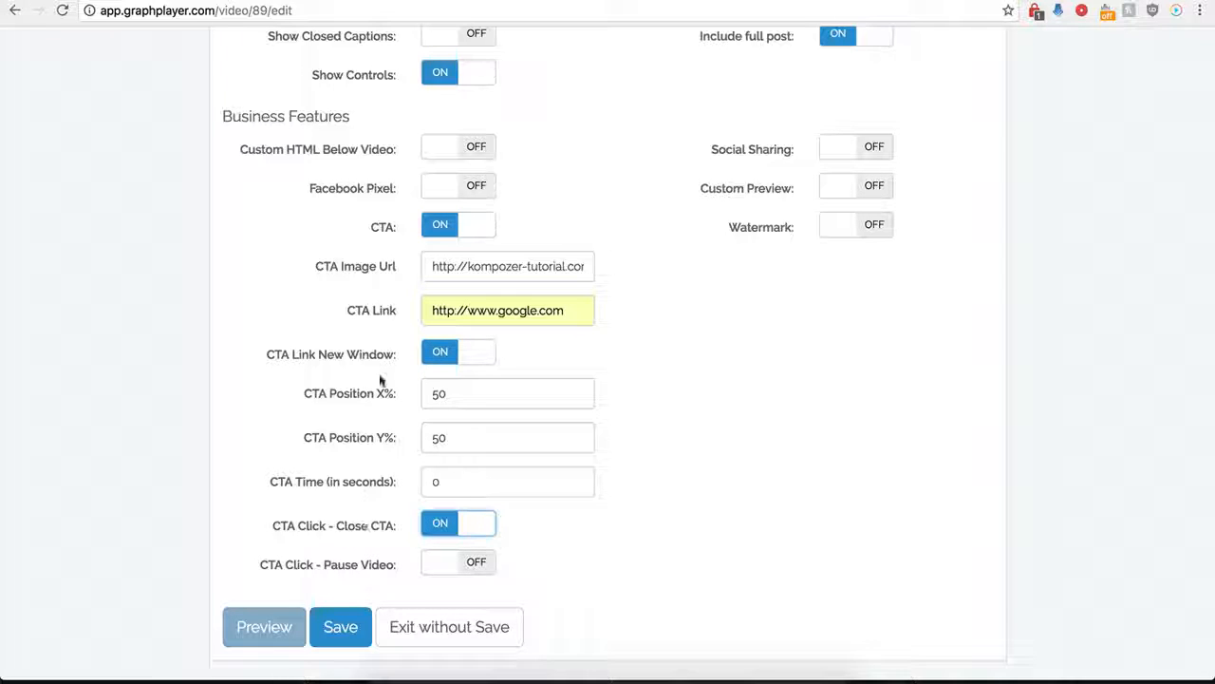
left_click(323, 639)
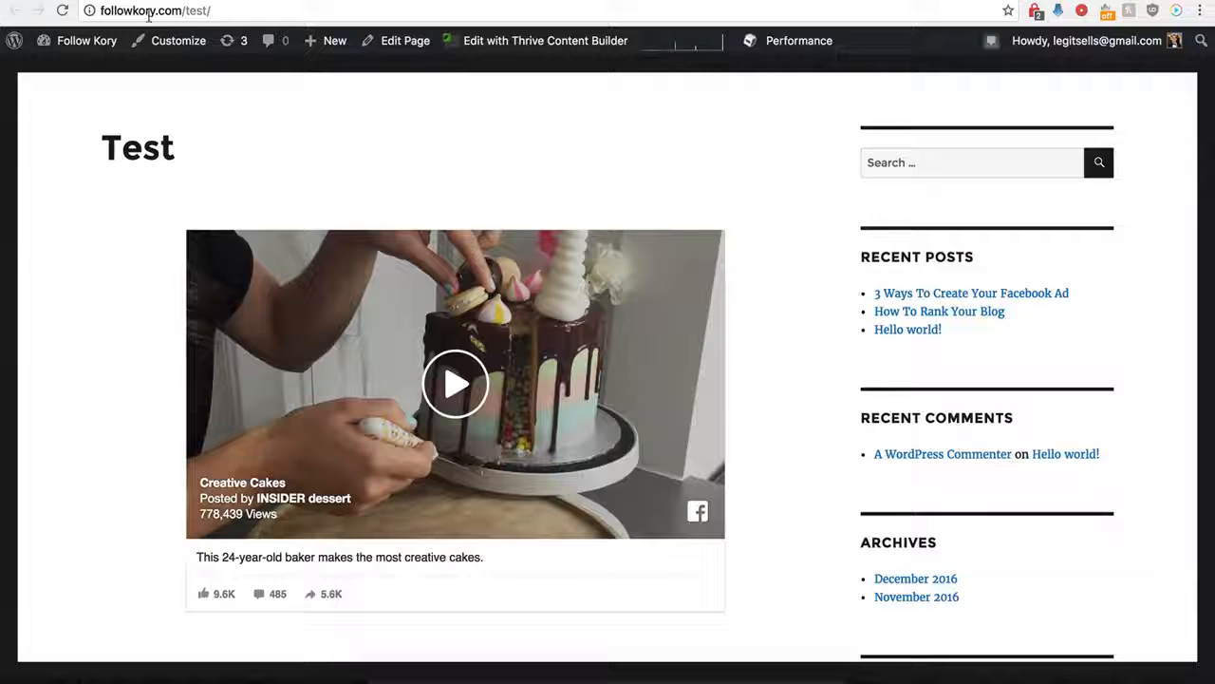
left_click(62, 11)
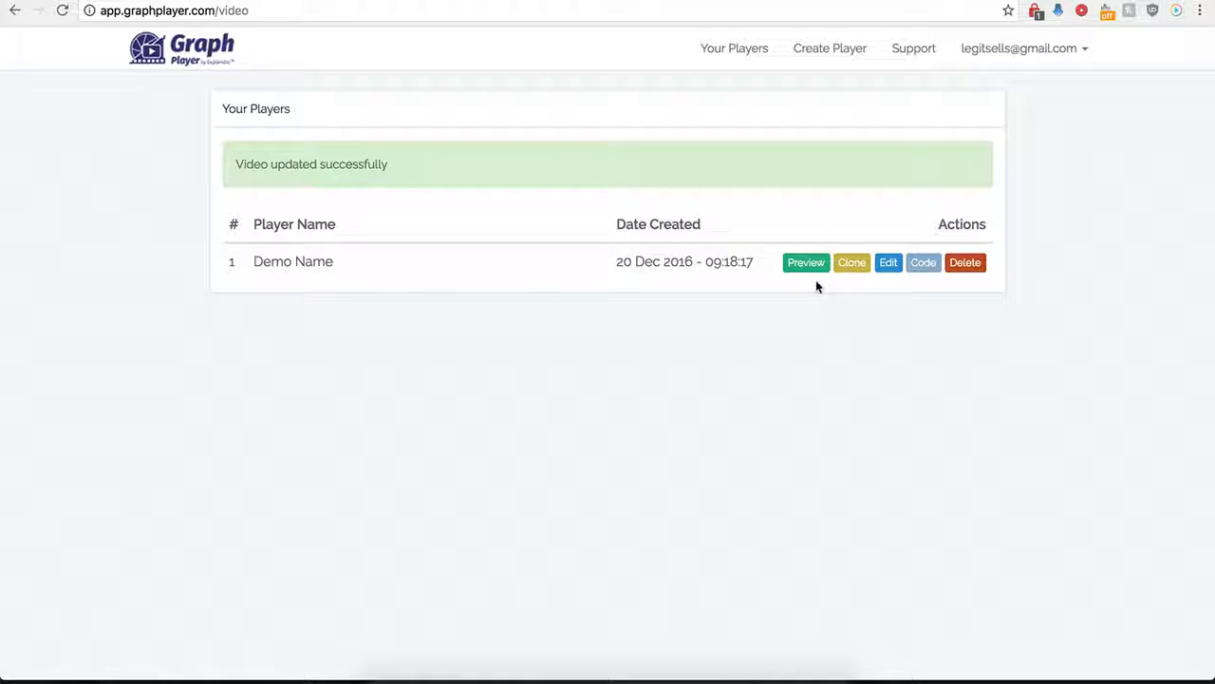
Reopen the Demo Name player in GraphPlayer, set the CTA's X position to 0% and save the player
left_click(886, 264)
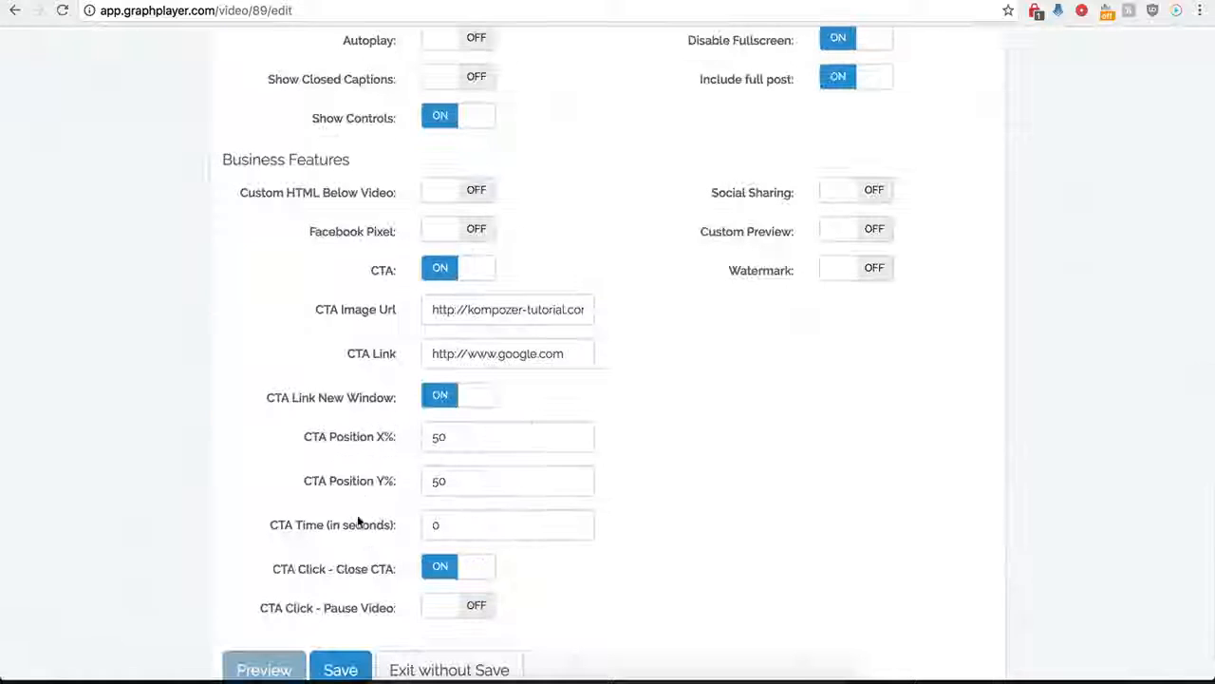
scroll(386, 491, "down", 1)
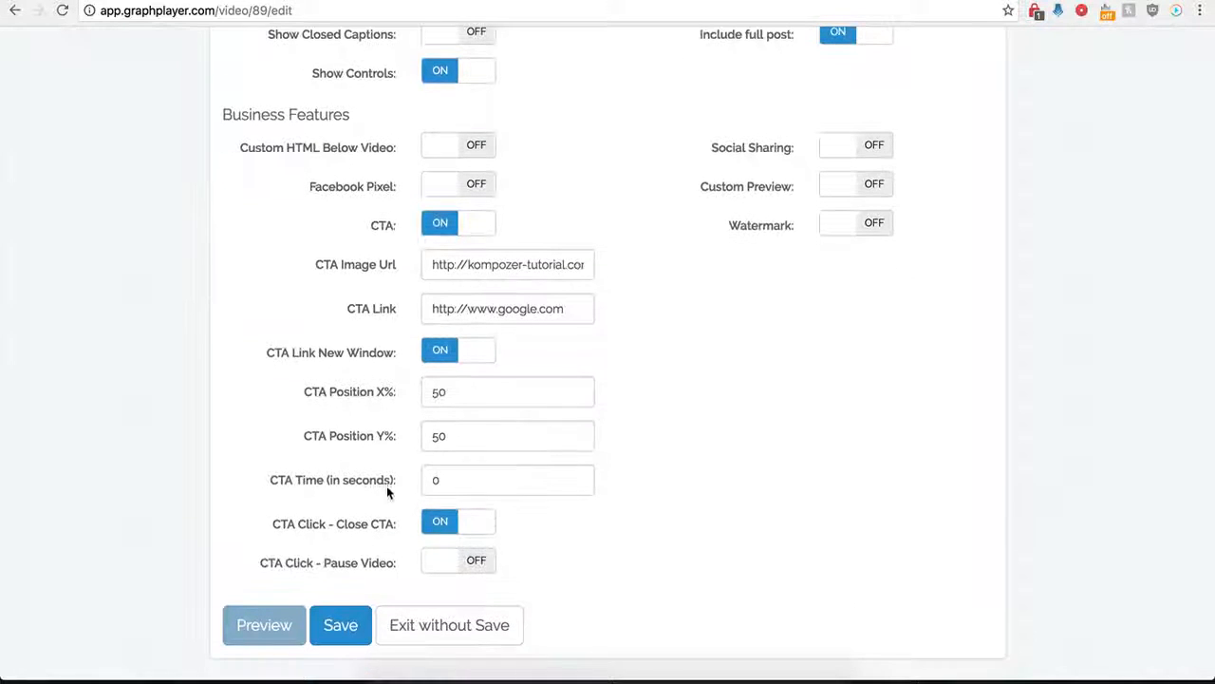
left_click(447, 401)
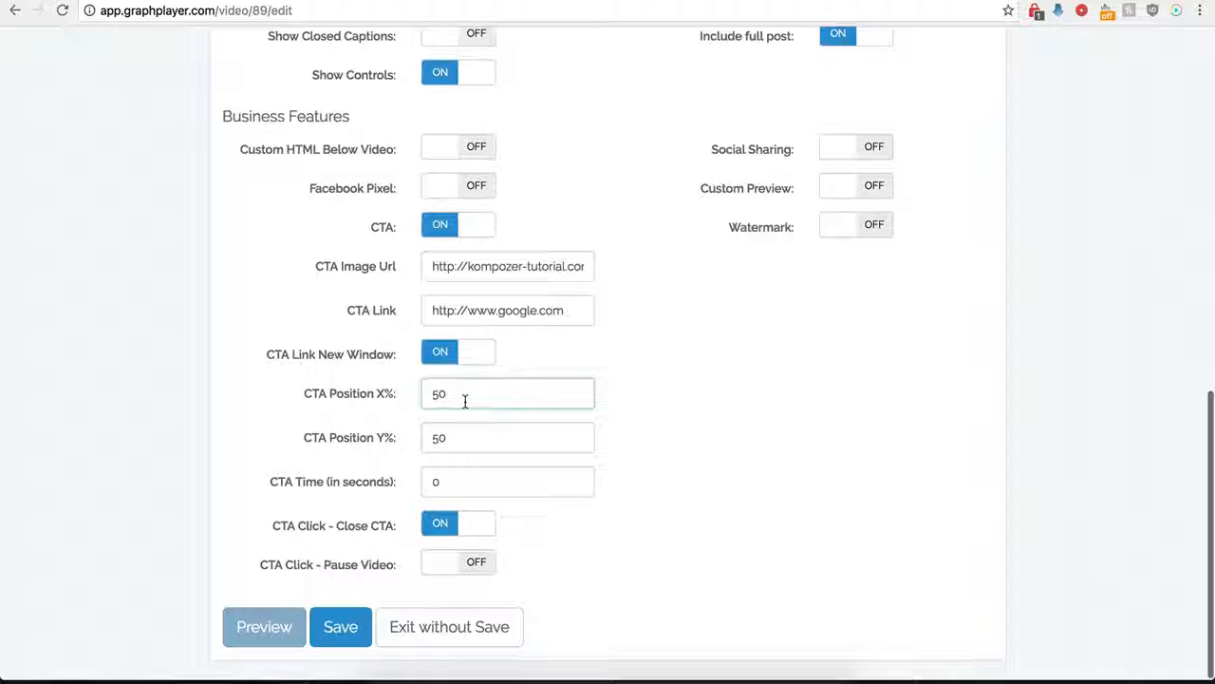
key("BackSpace")
key("BackSpace")
type("0")
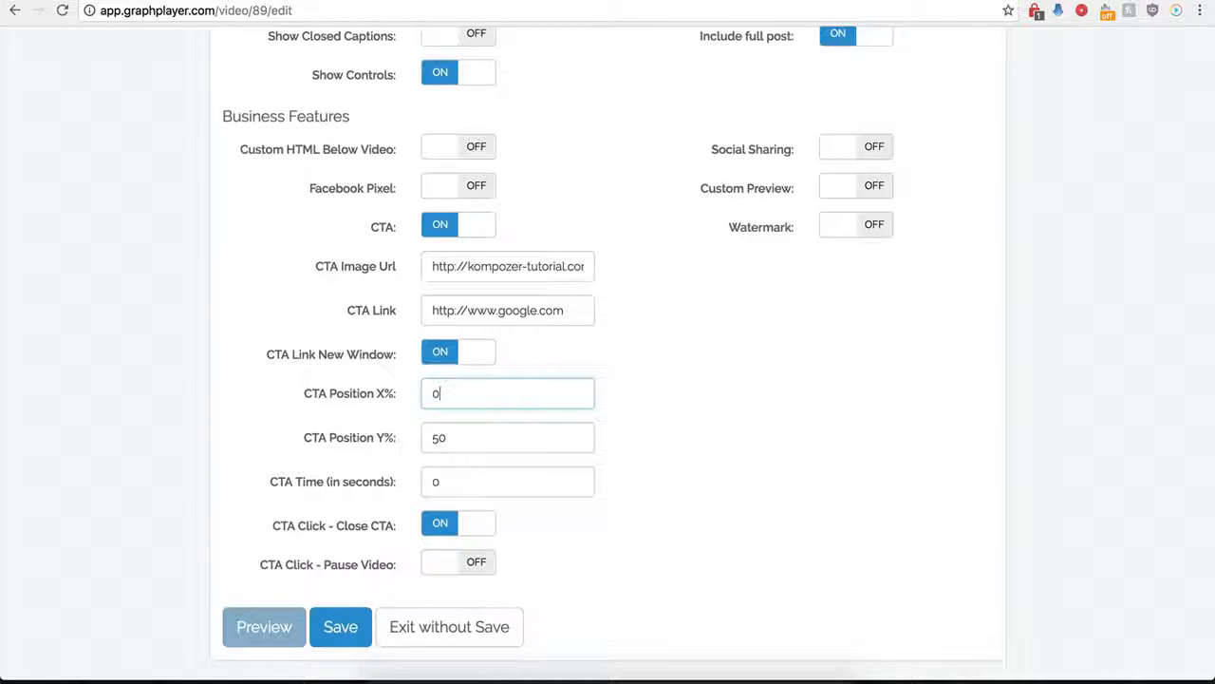
left_click(339, 628)
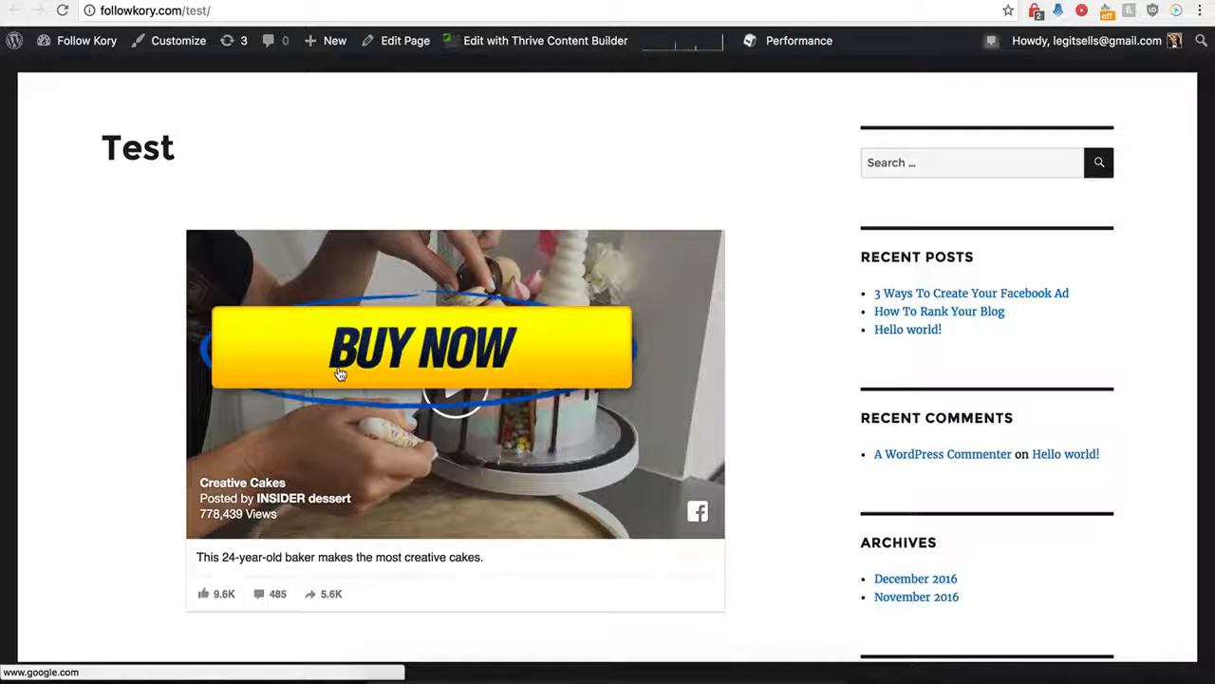
Test the Buy Now button overlaid on the video in the WordPress Test page
left_click(432, 351)
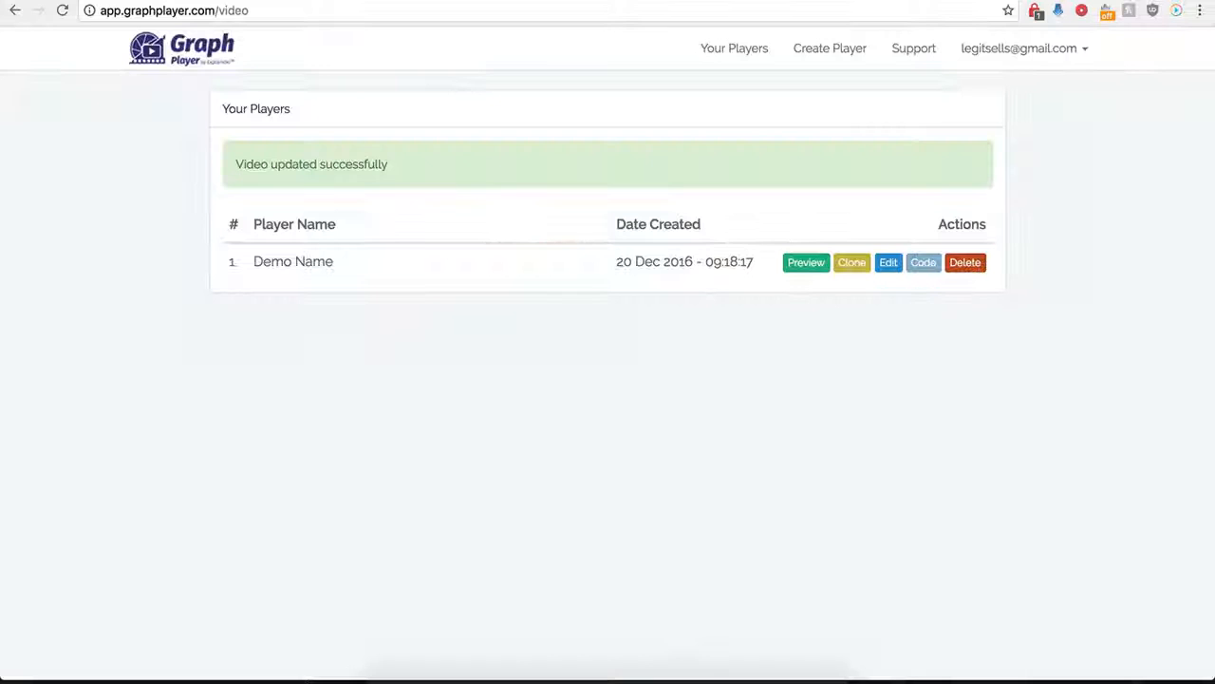
Reopen the Demo Name player's settings in GraphPlayer and turn off the CTA
left_click(889, 264)
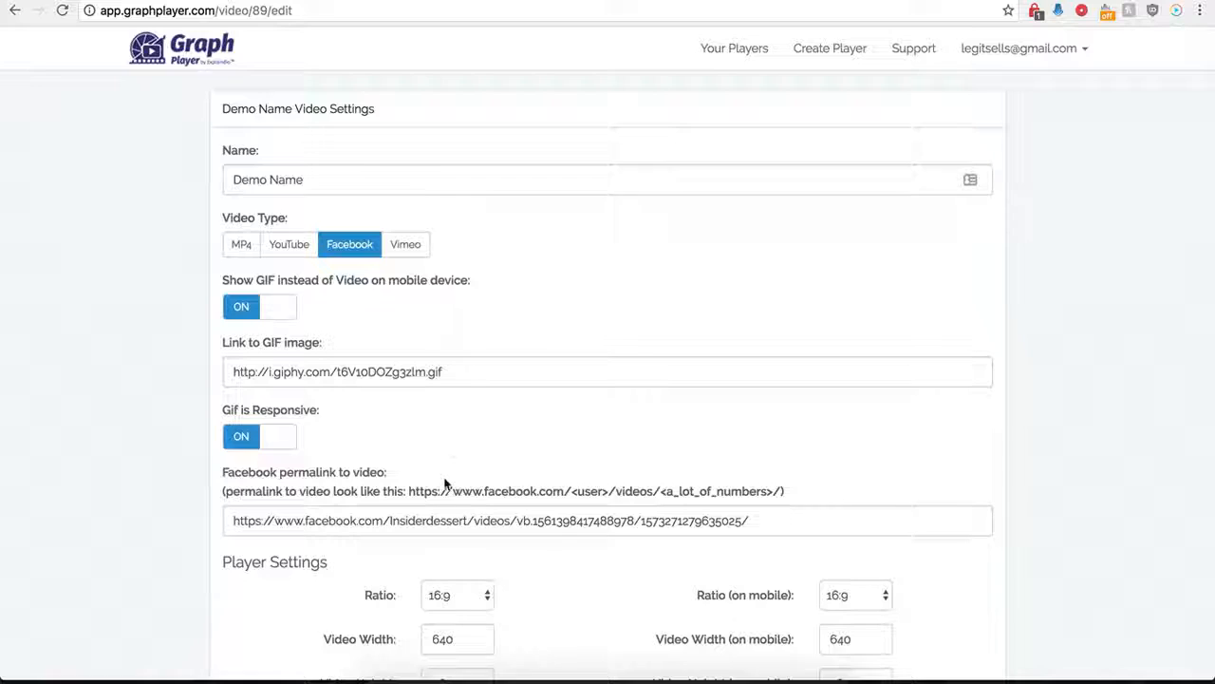
scroll(447, 465, "down", 9)
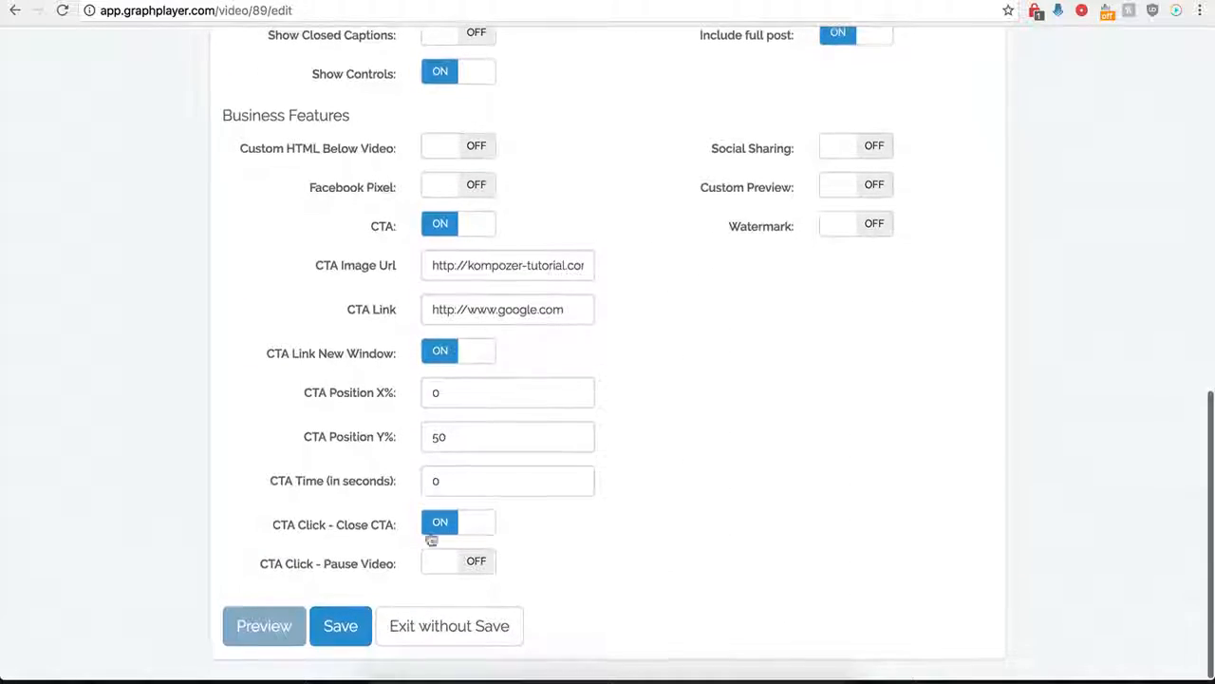
left_click(447, 225)
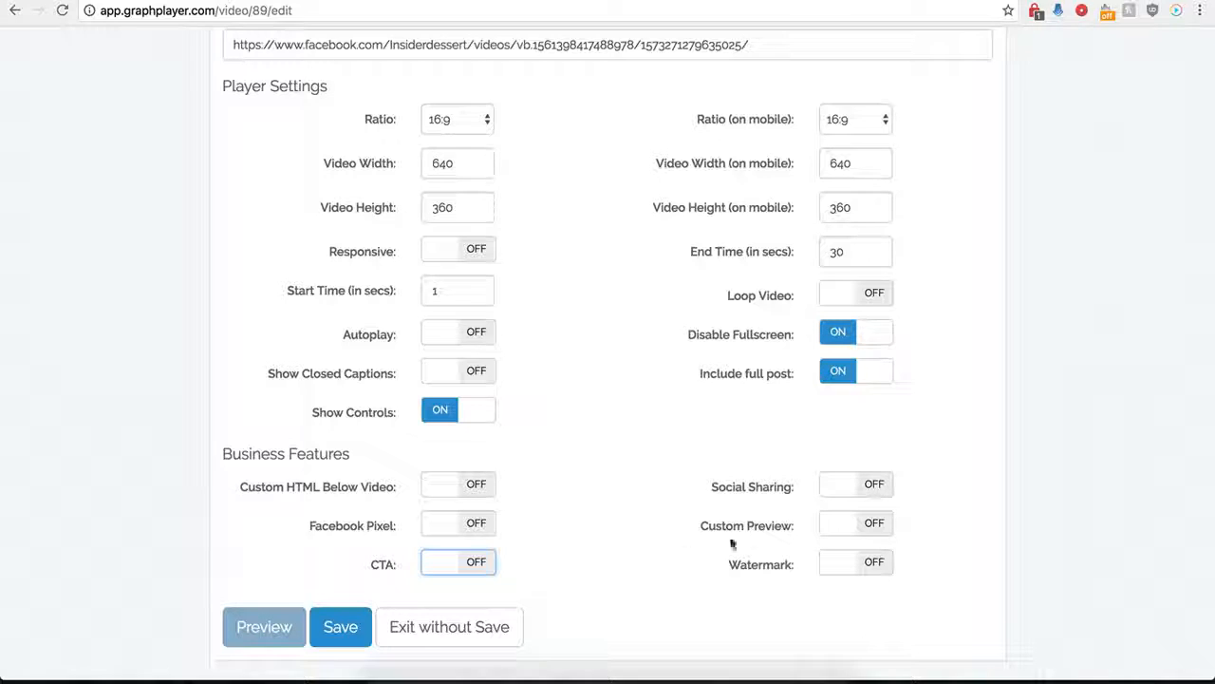
left_click(774, 486)
scroll(674, 527, "down", 3)
scroll(674, 527, "down", 2)
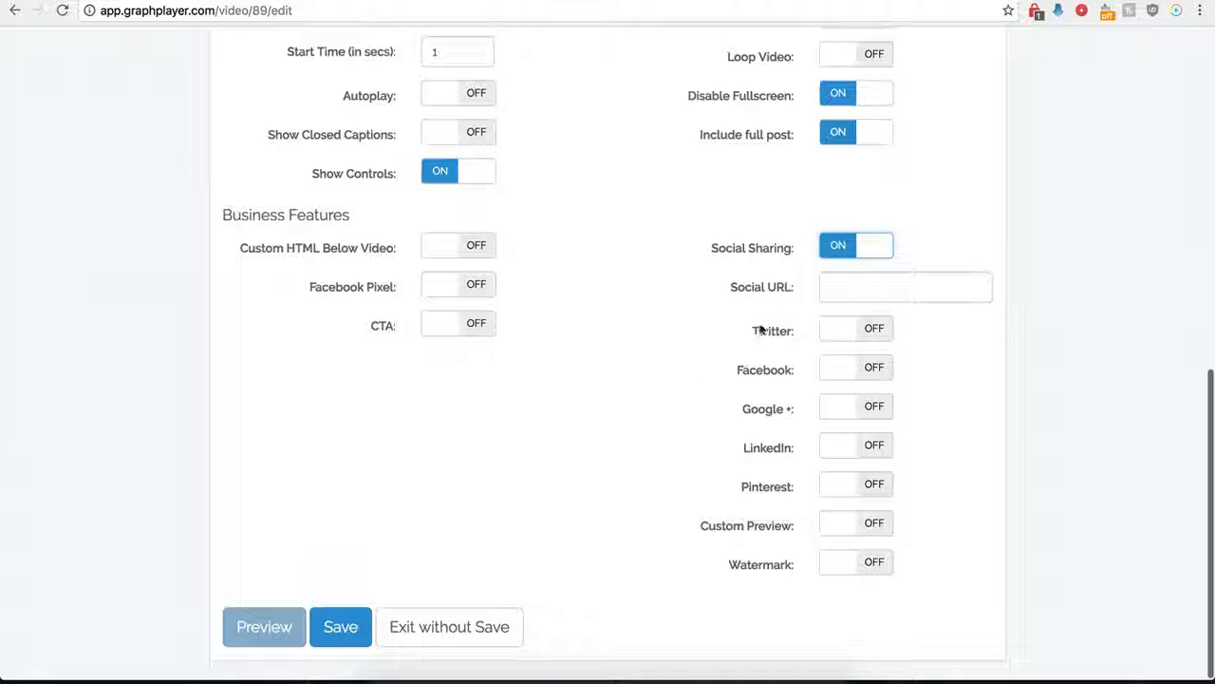
left_click(839, 285)
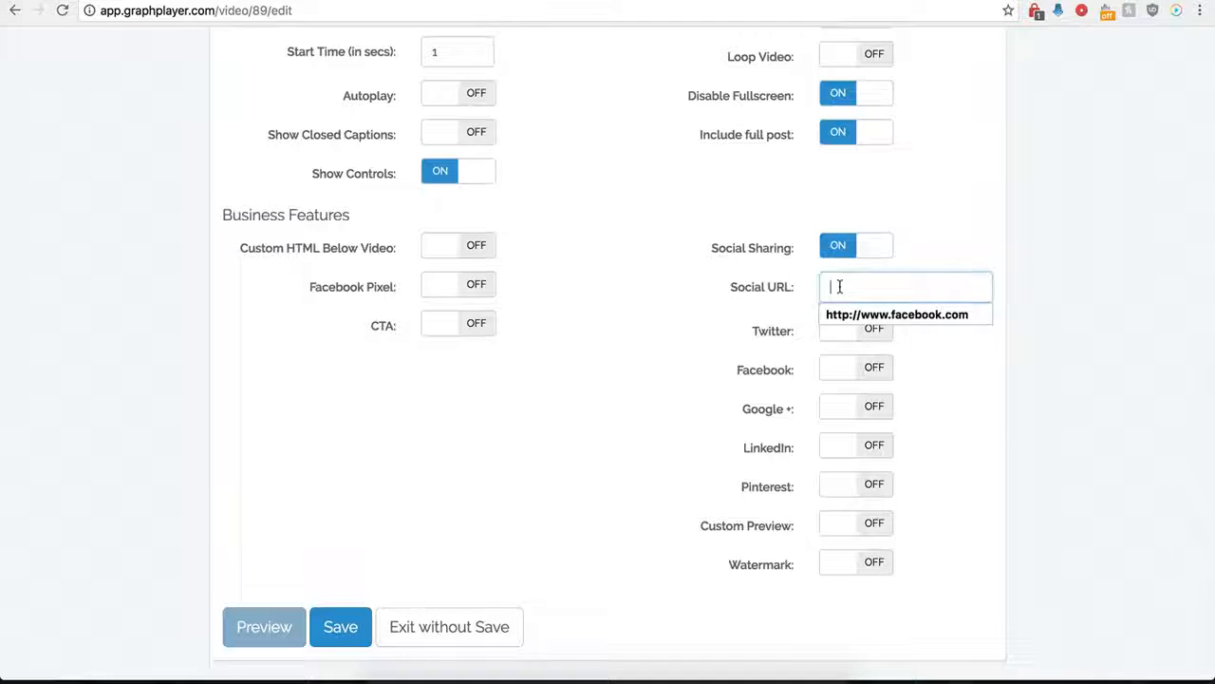
left_click(840, 313)
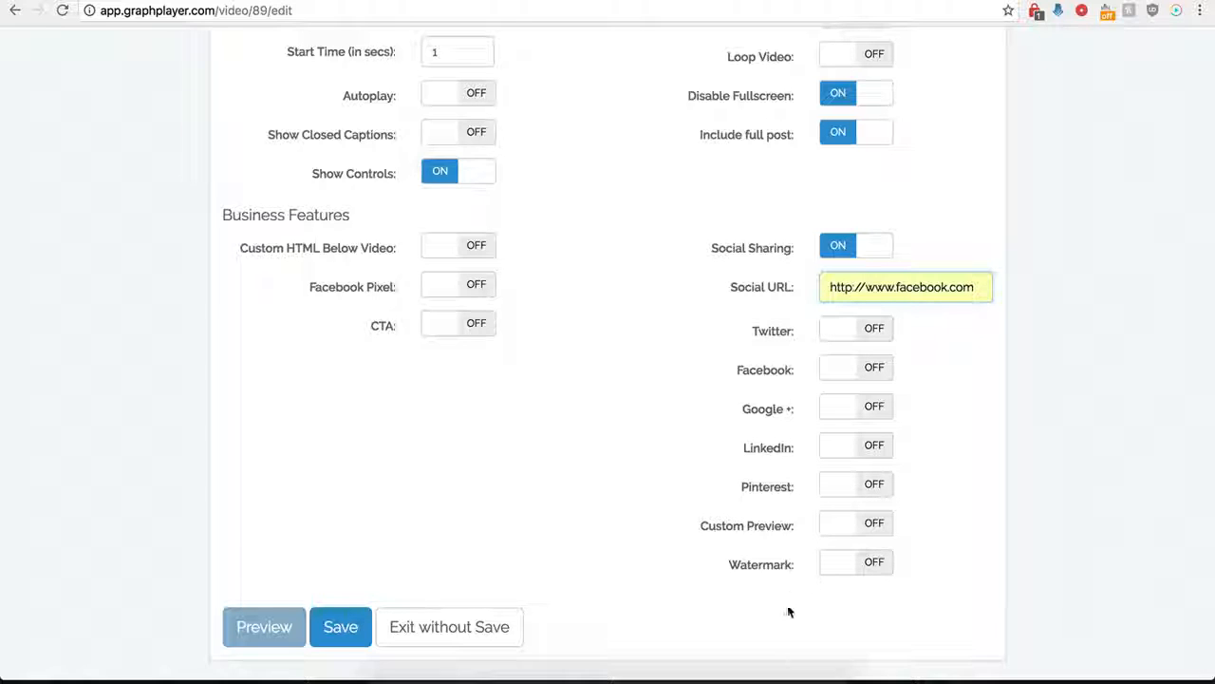
Enable Twitter sharing with "testing" as the Twitter handle and "twitter" as the Twitter text
left_click(870, 330)
left_click(847, 370)
left_click(852, 399)
left_click(850, 419)
left_click(857, 437)
scroll(753, 398, "down", 1)
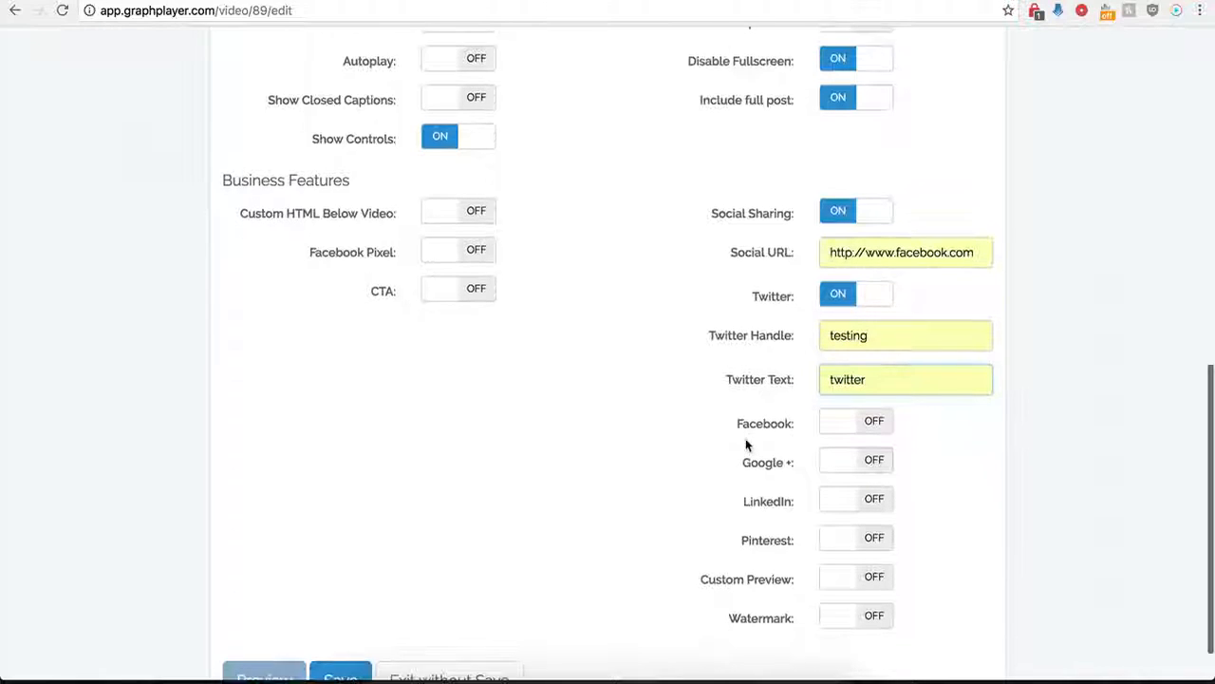
Enable Facebook, Google + and LinkedIn sharing and save the player
left_click(874, 429)
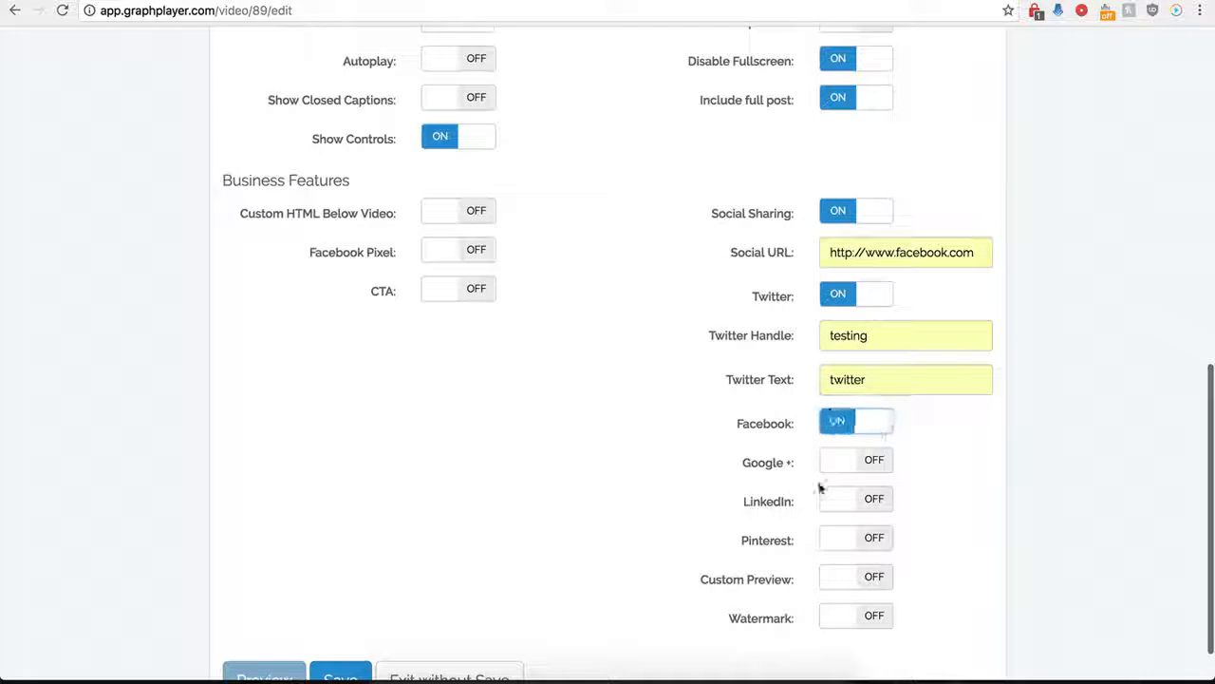
left_click(835, 461)
left_click(870, 501)
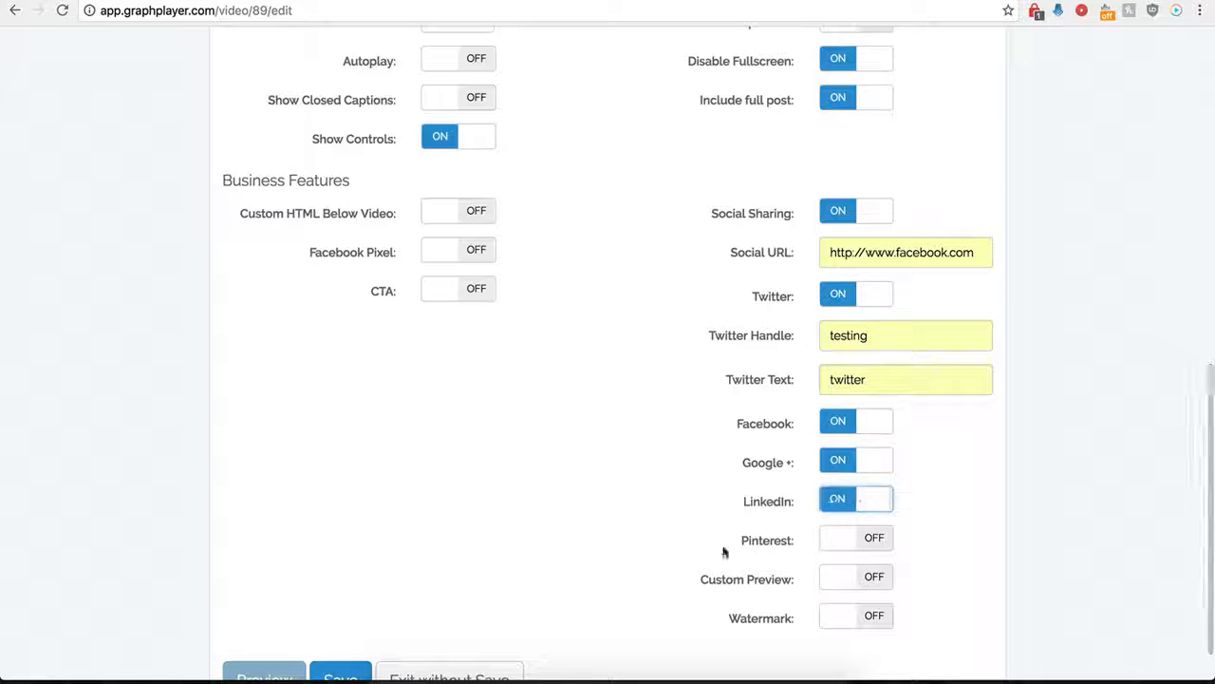
scroll(822, 496, "down", 2)
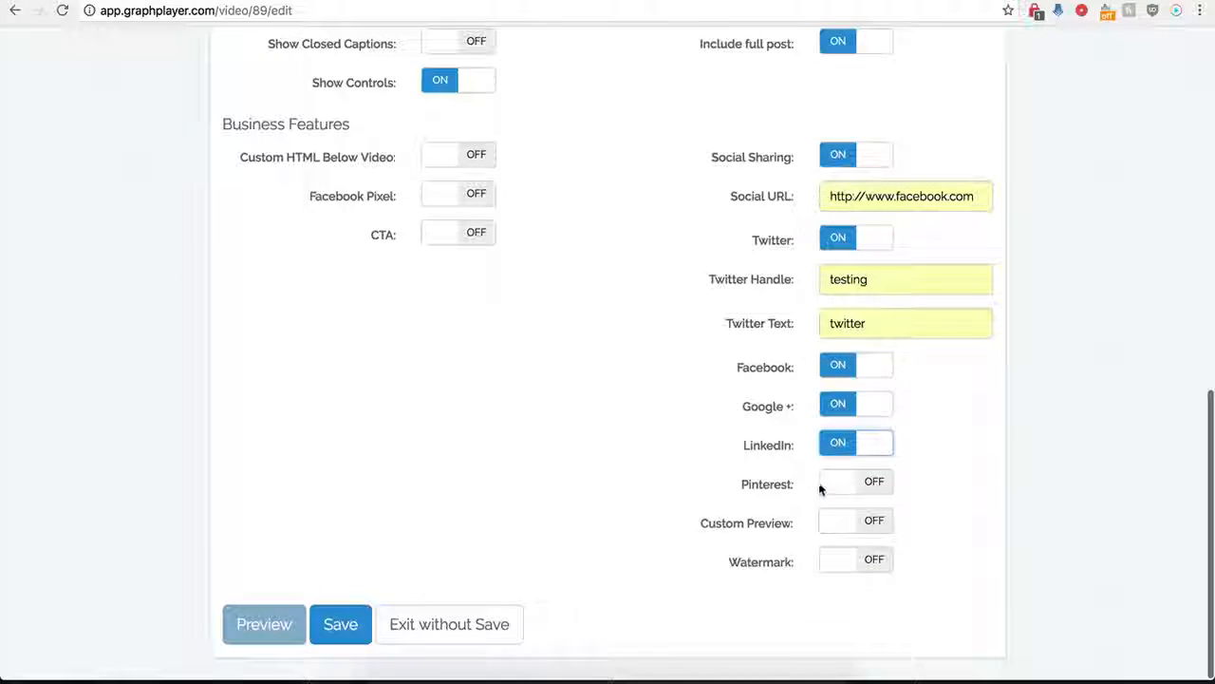
left_click(342, 629)
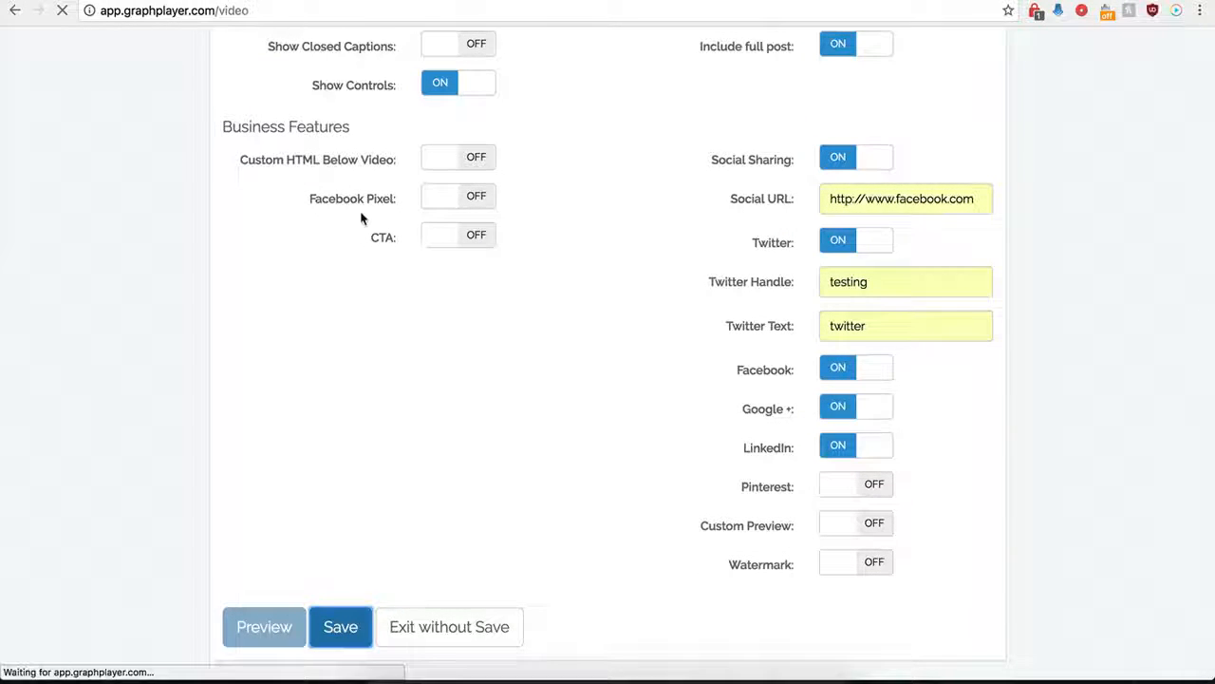
Switch to the WordPress Test page and reload it to check the social sharing buttons under the video
left_click(129, 2)
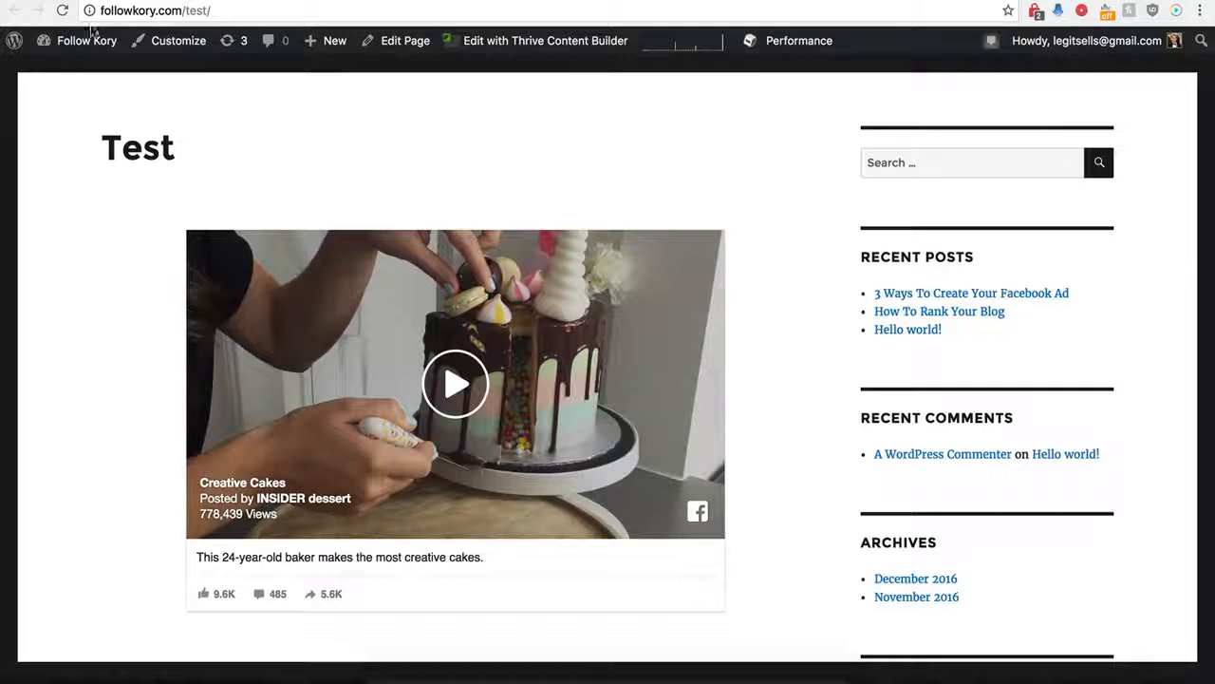
left_click(61, 12)
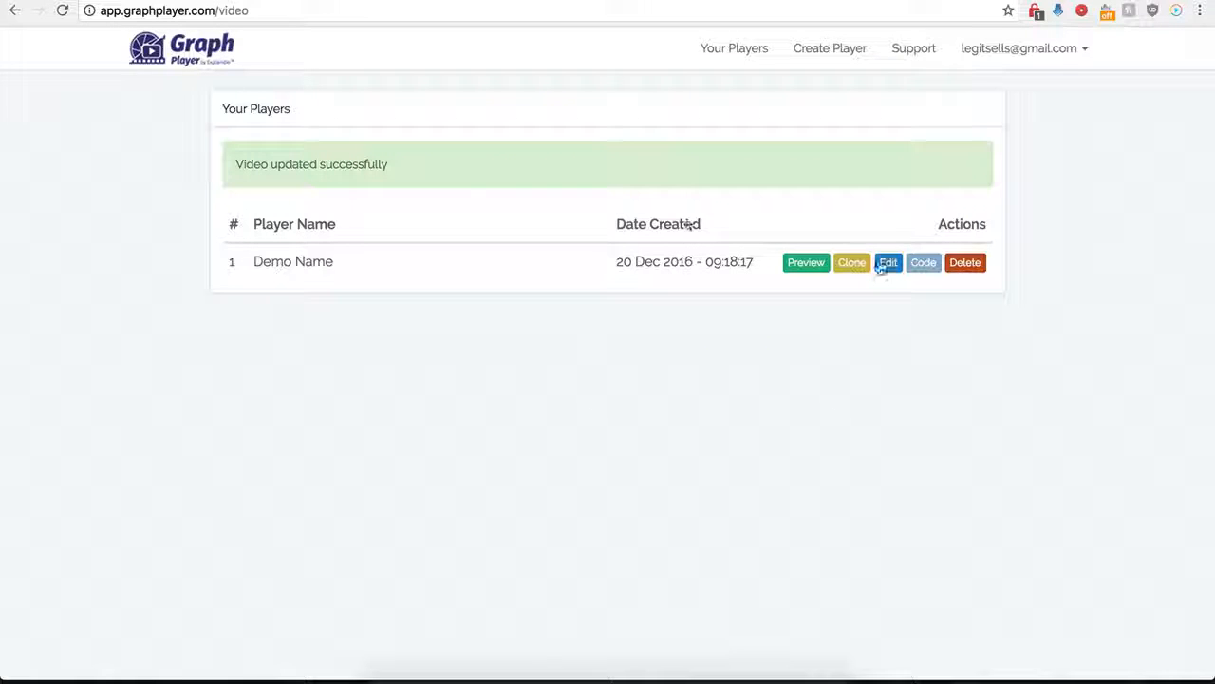
Reopen the Demo Name player's settings in GraphPlayer and turn off Social Sharing
left_click(892, 271)
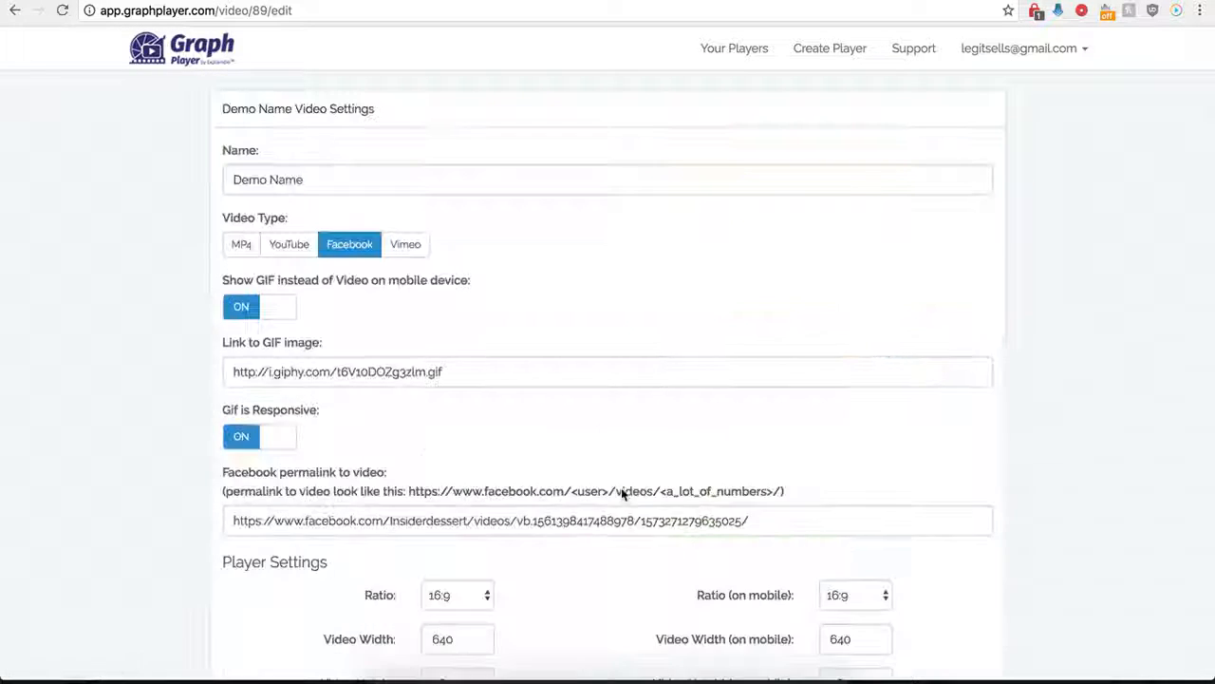
scroll(683, 551, "down", 10)
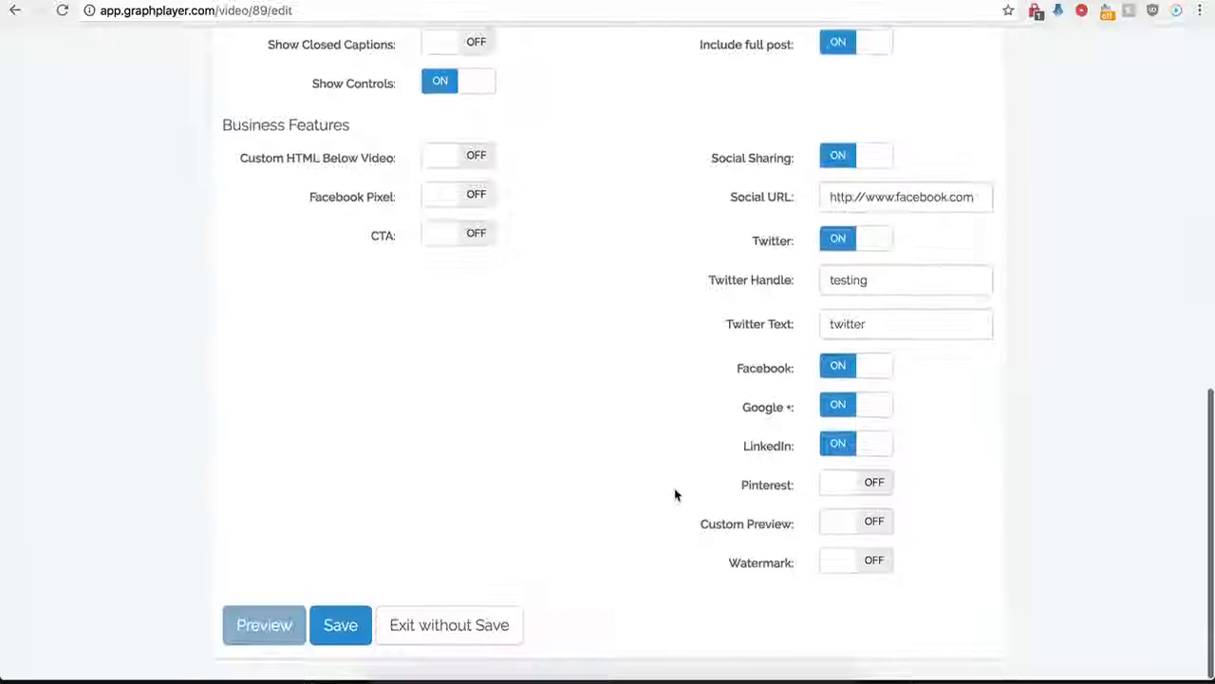
left_click(836, 163)
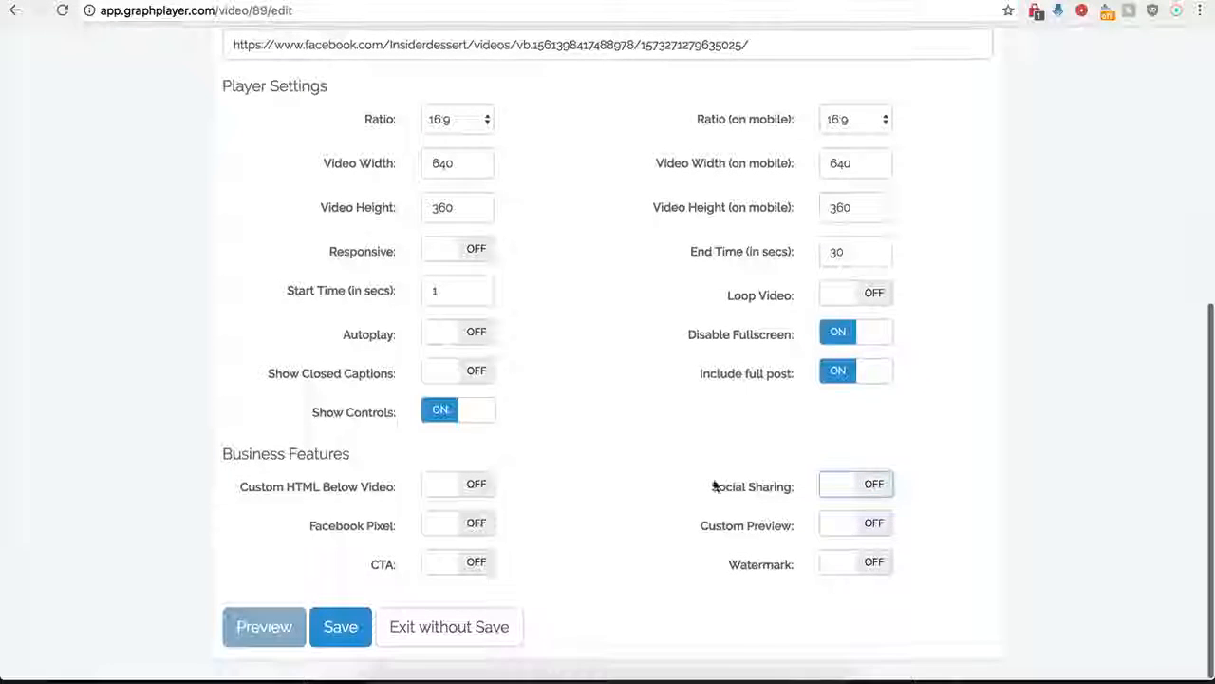
Enable Custom Preview, paste the copied hdwpro.com image address as the Preview Image URL and save the player
left_click(874, 528)
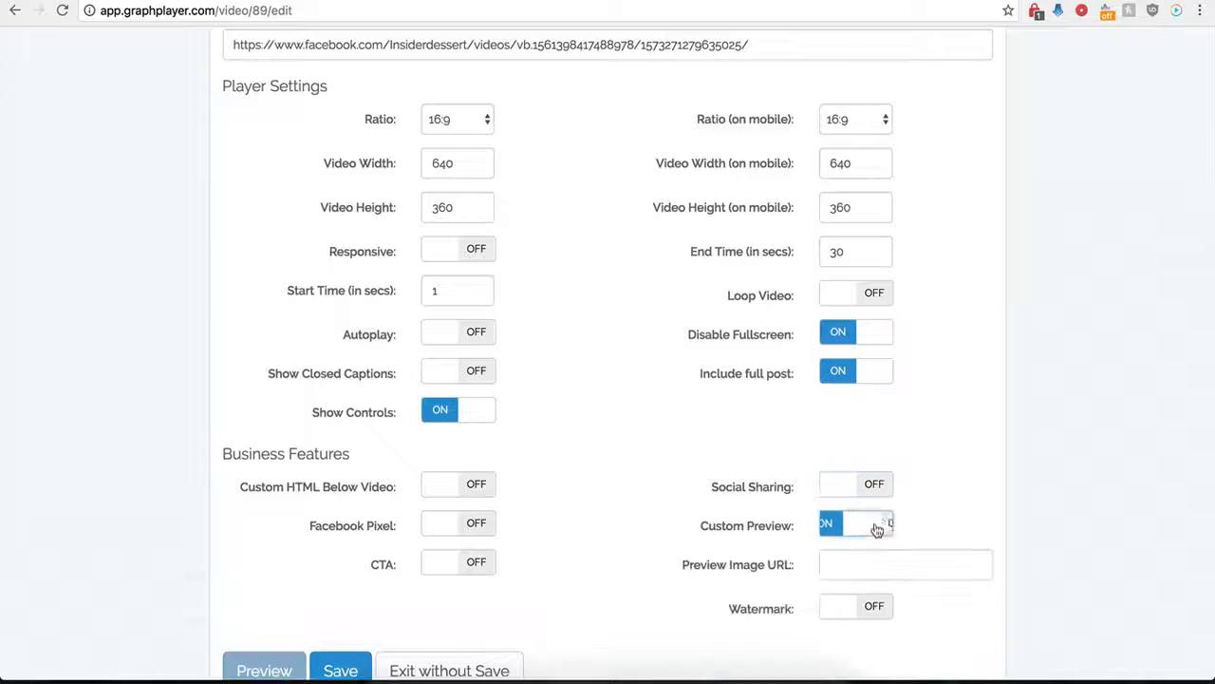
left_click(843, 568)
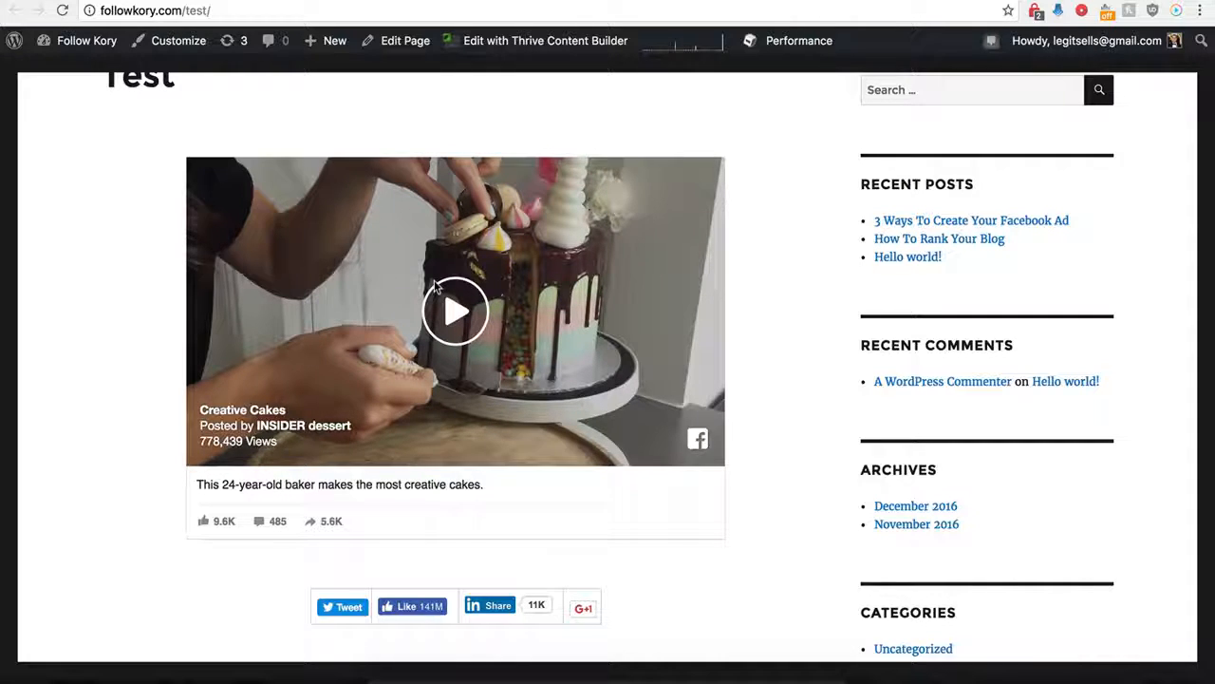
scroll(360, 266, "up", 1)
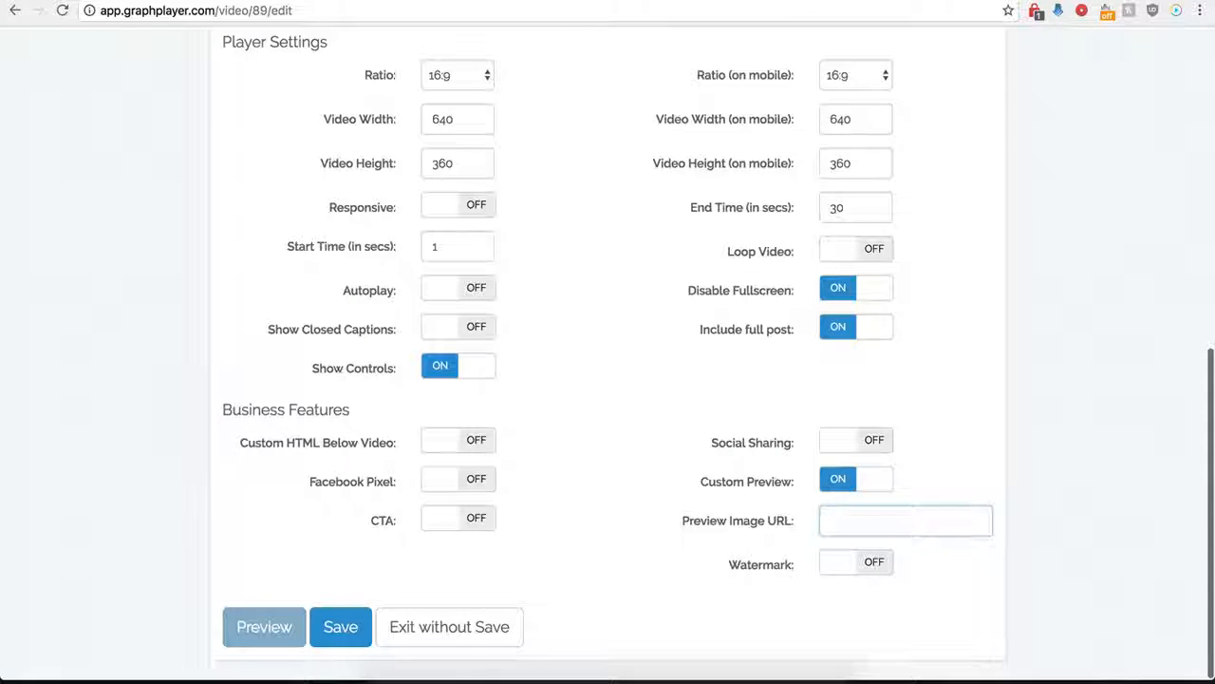
left_click(846, 519)
key("ctrl+v")
left_click(719, 520)
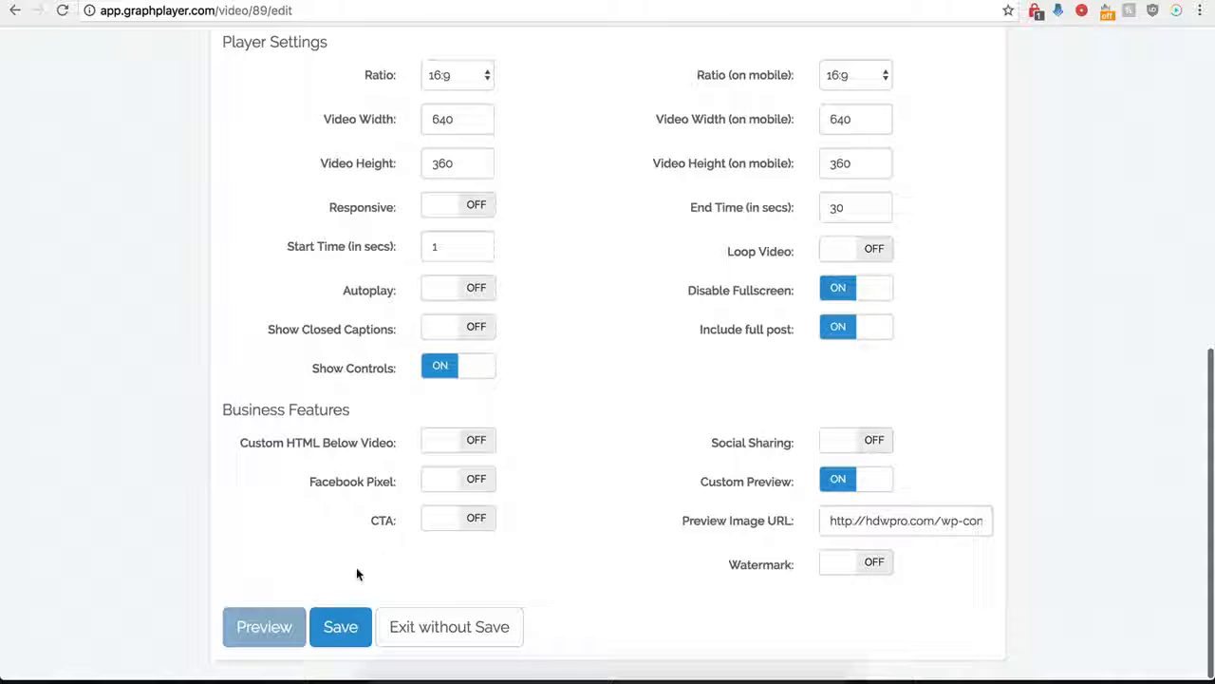
left_click(338, 629)
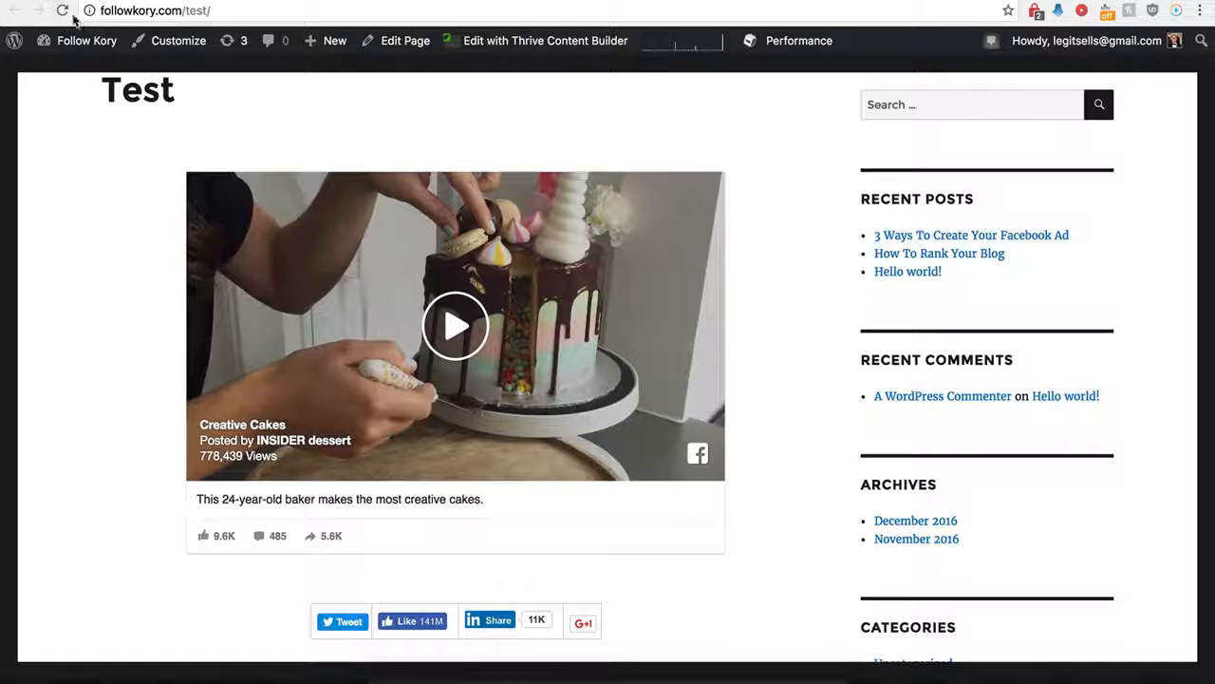
Reload the WordPress Test page to check the custom preview, and pause the embedded video
left_click(63, 11)
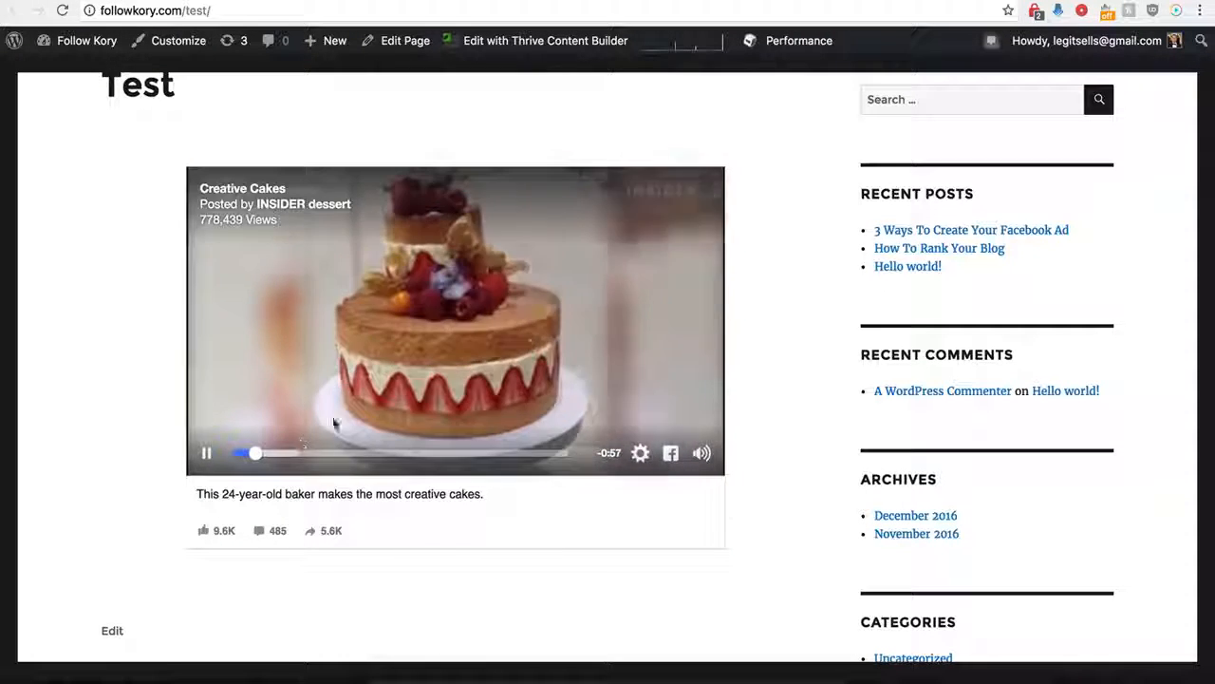
left_click(528, 366)
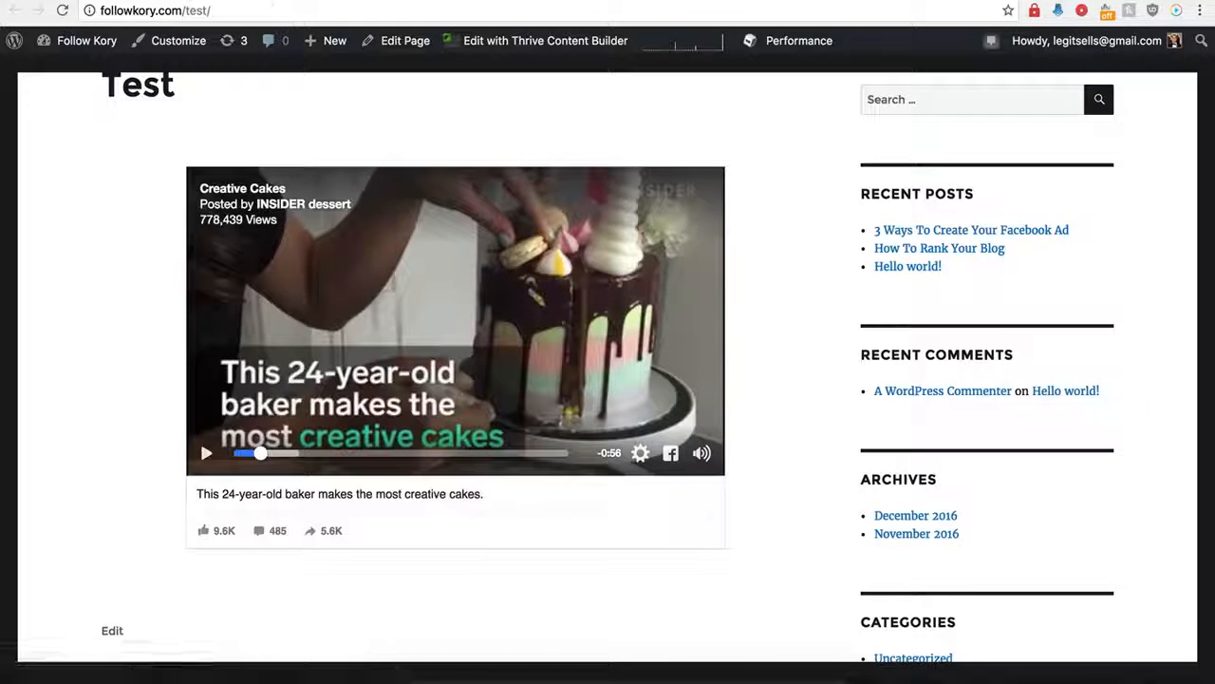
Return to the Demo Name player's settings in GraphPlayer and turn off Custom Preview
left_click(283, 1)
left_click(887, 263)
scroll(750, 455, "down", 6)
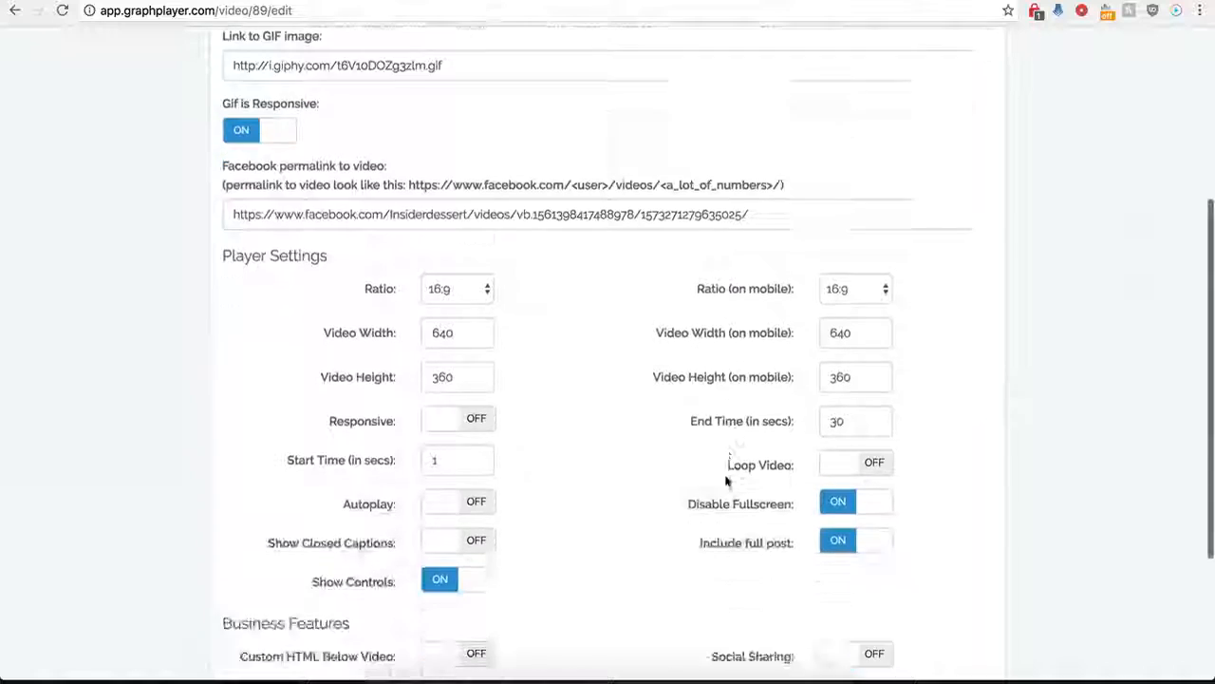
left_click(834, 481)
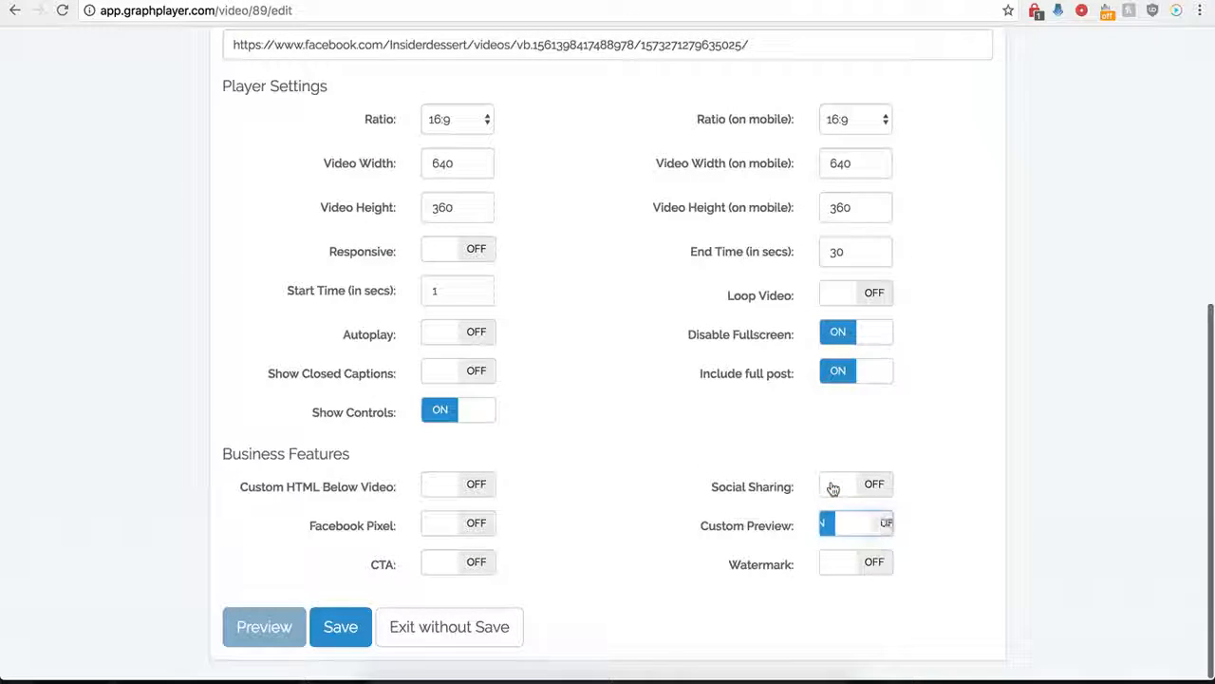
Enable Watermark and review its image URL, link, click action, position, opacity and scale options
left_click(879, 563)
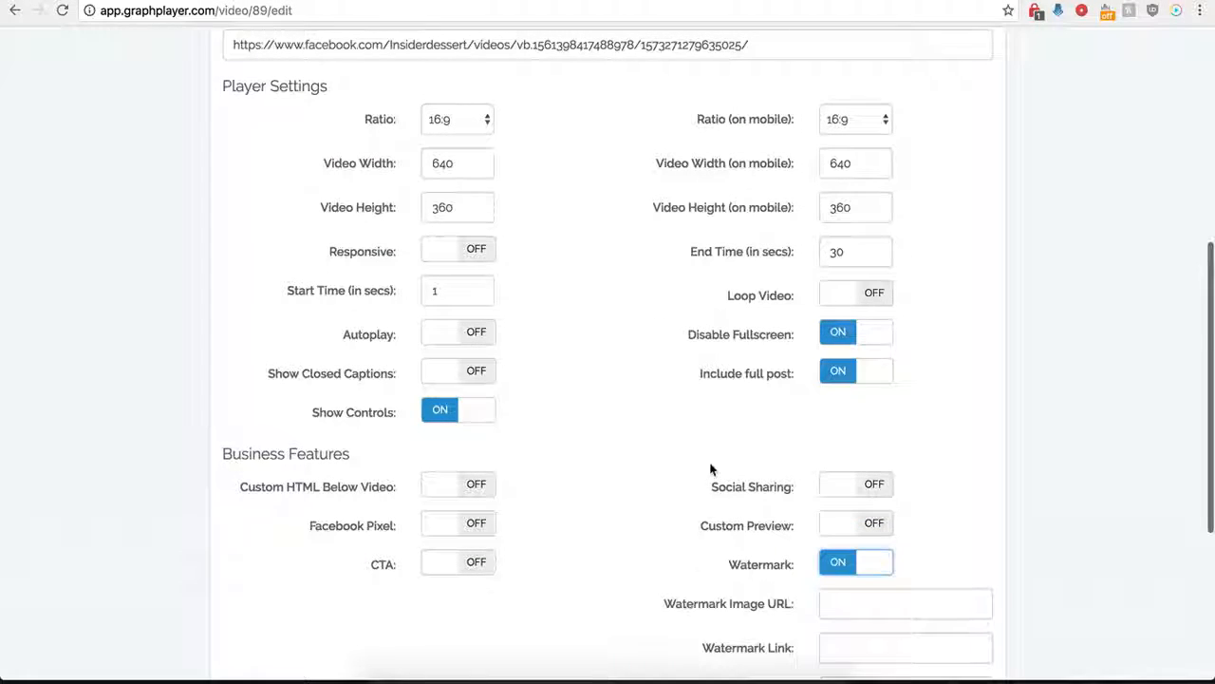
scroll(724, 584, "down", 1)
scroll(768, 593, "down", 3)
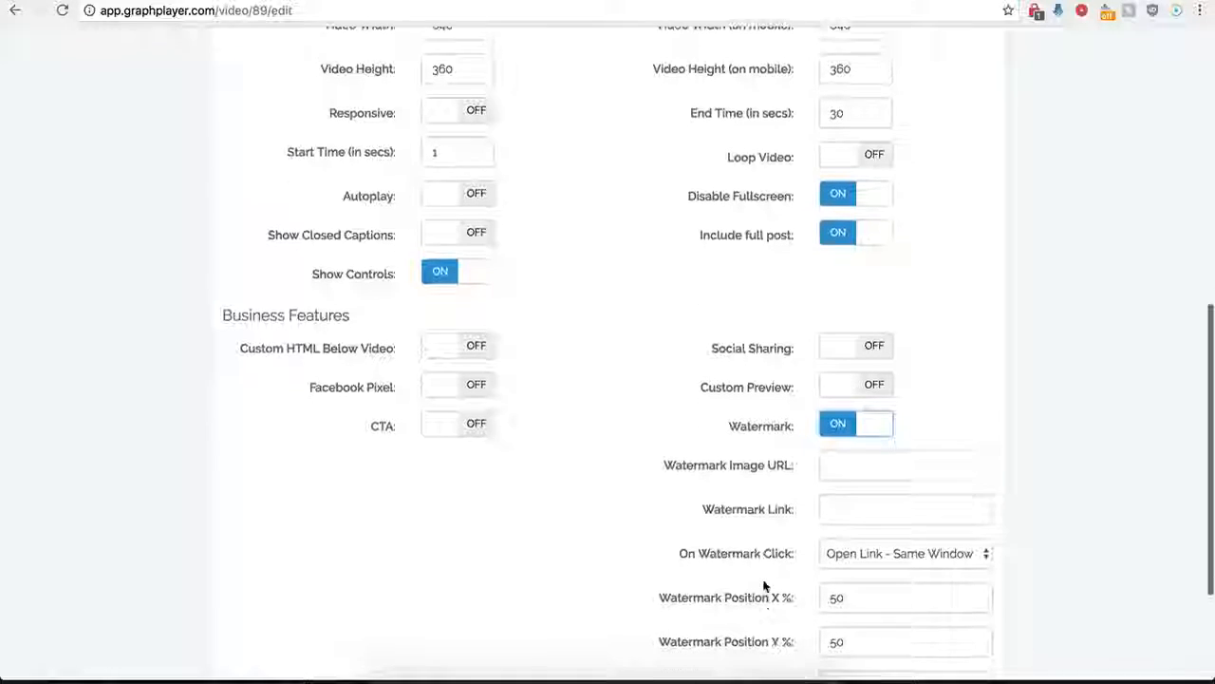
left_click(844, 468)
scroll(778, 498, "down", 3)
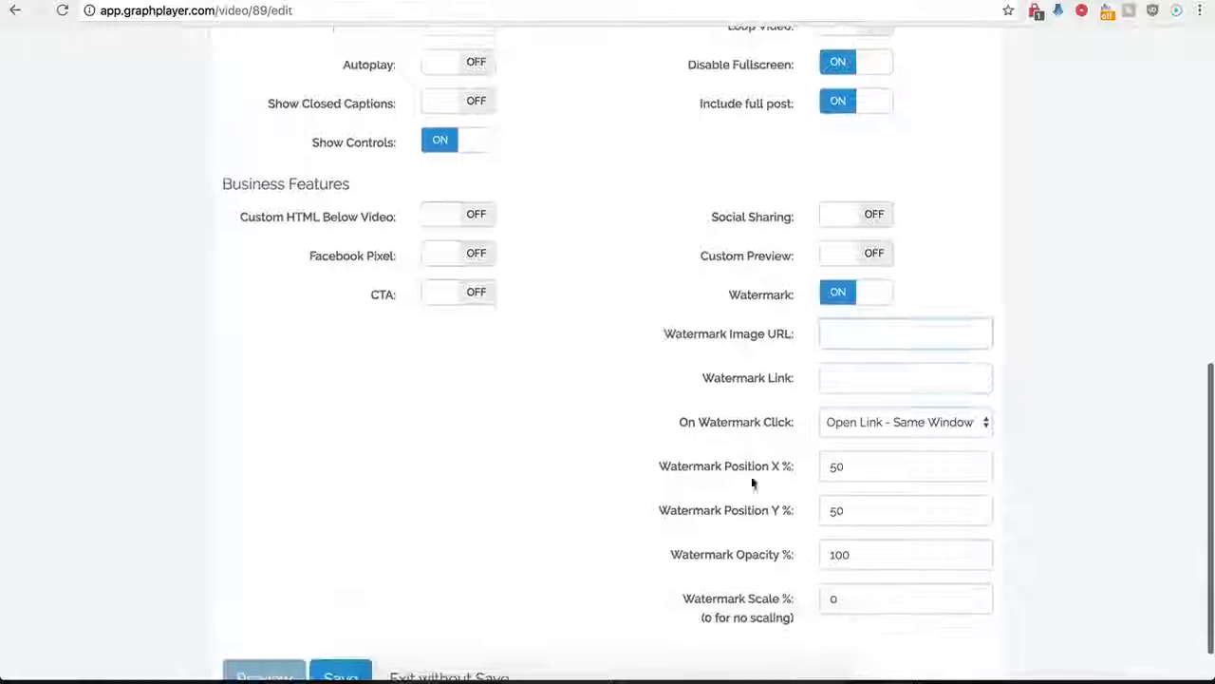
left_click(835, 377)
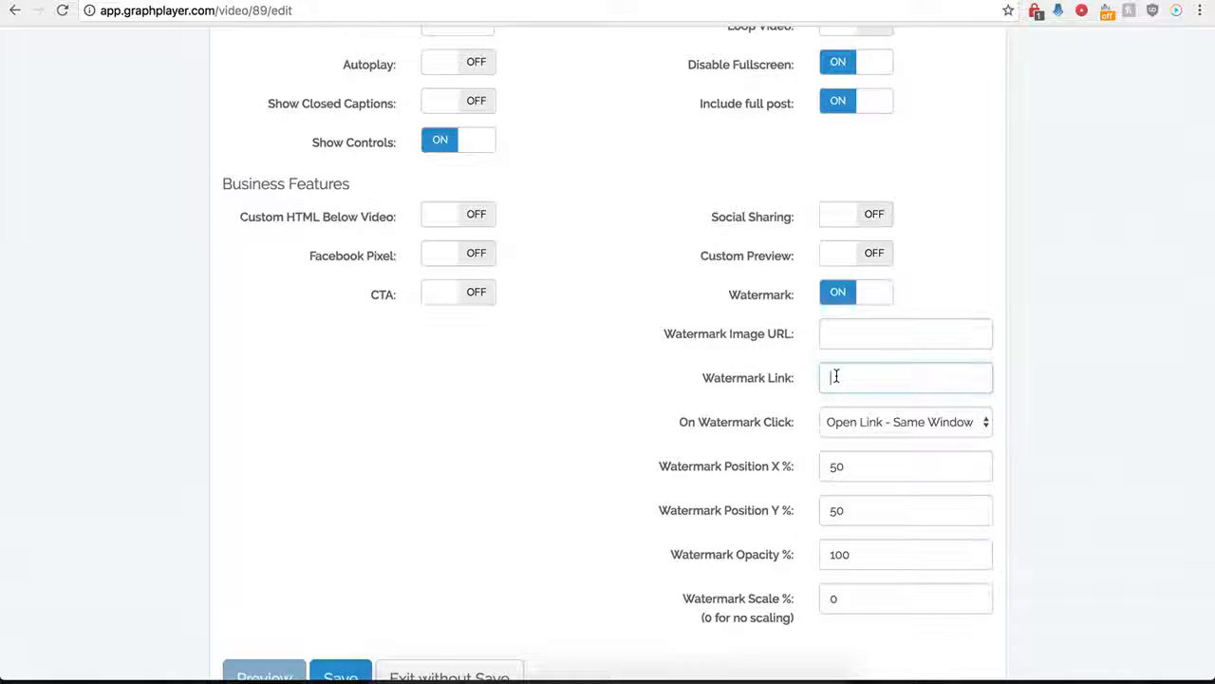
left_click(922, 422)
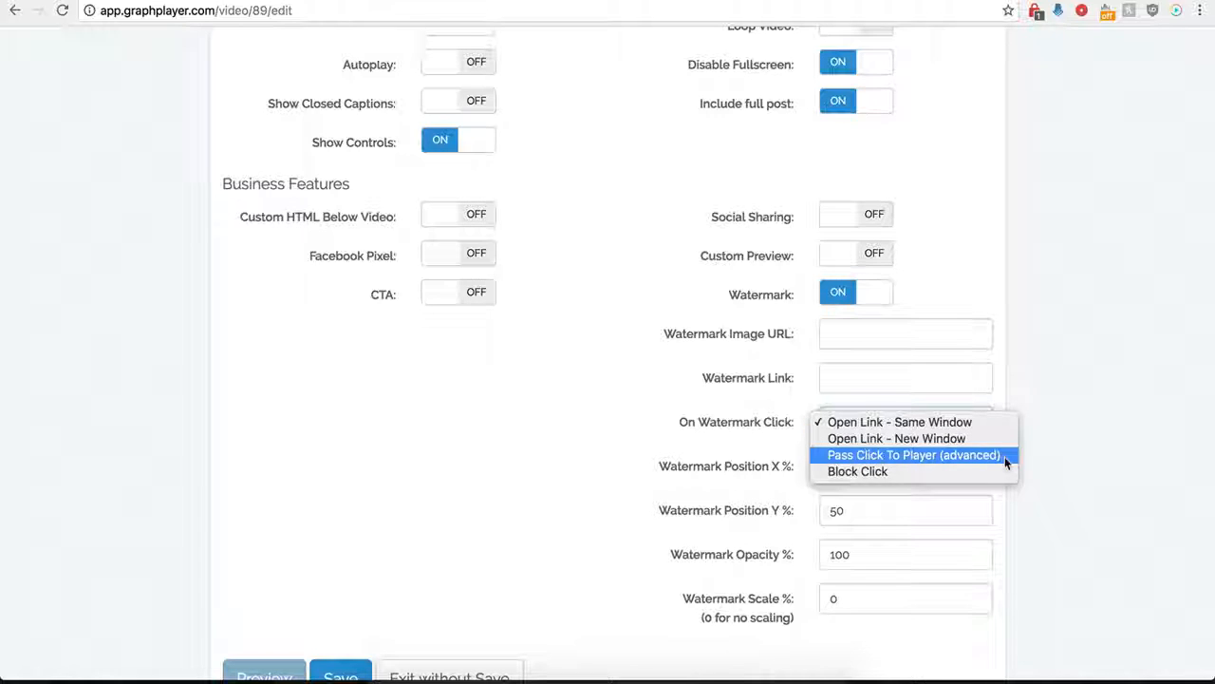
left_click(656, 403)
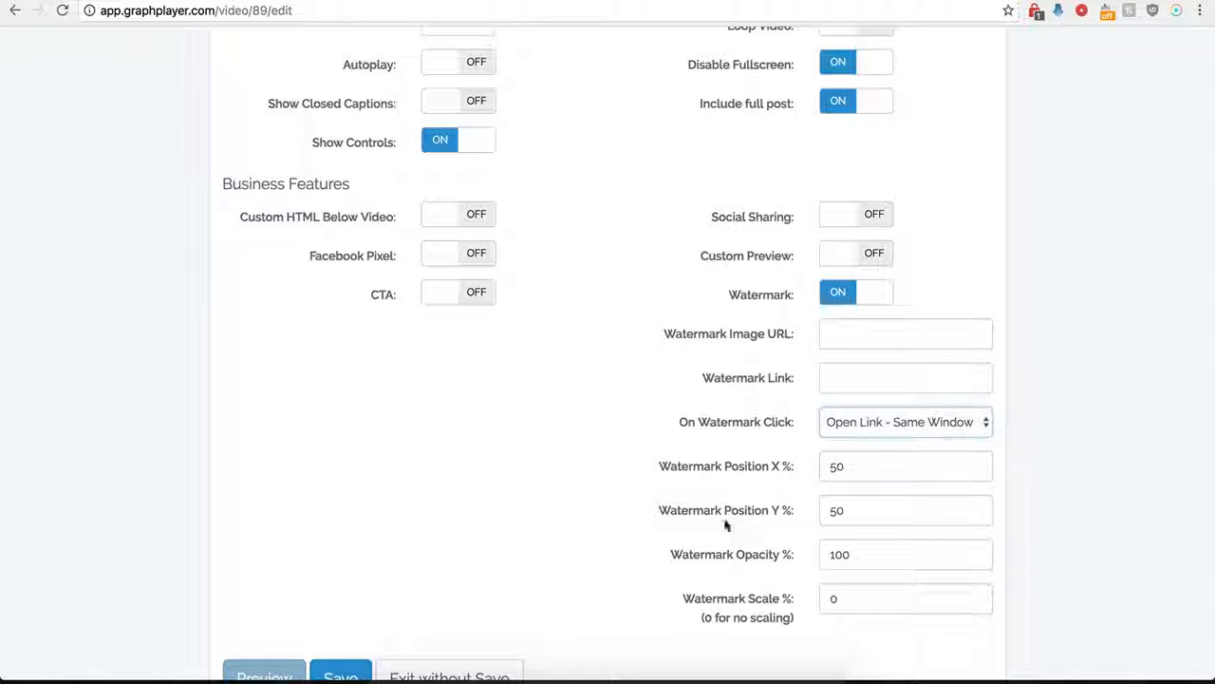
Turn the CTA on briefly to compare its settings with the watermark's, and turn both CTA and Watermark off
left_click(466, 295)
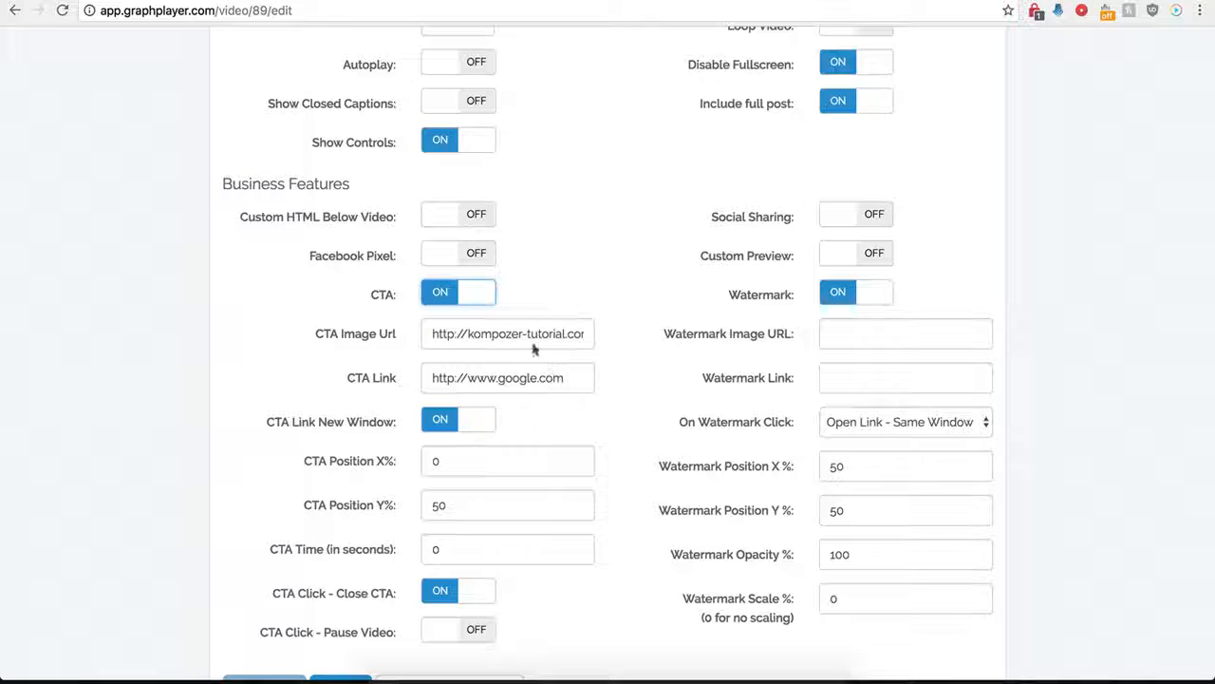
left_click(457, 300)
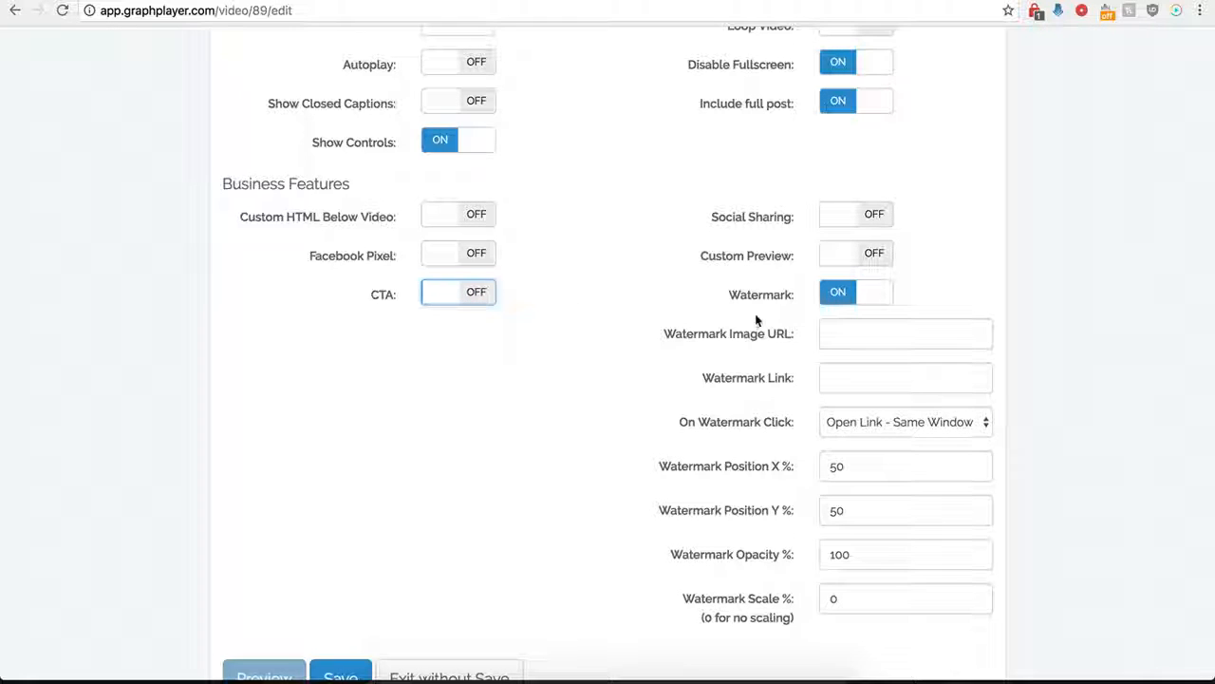
left_click(839, 294)
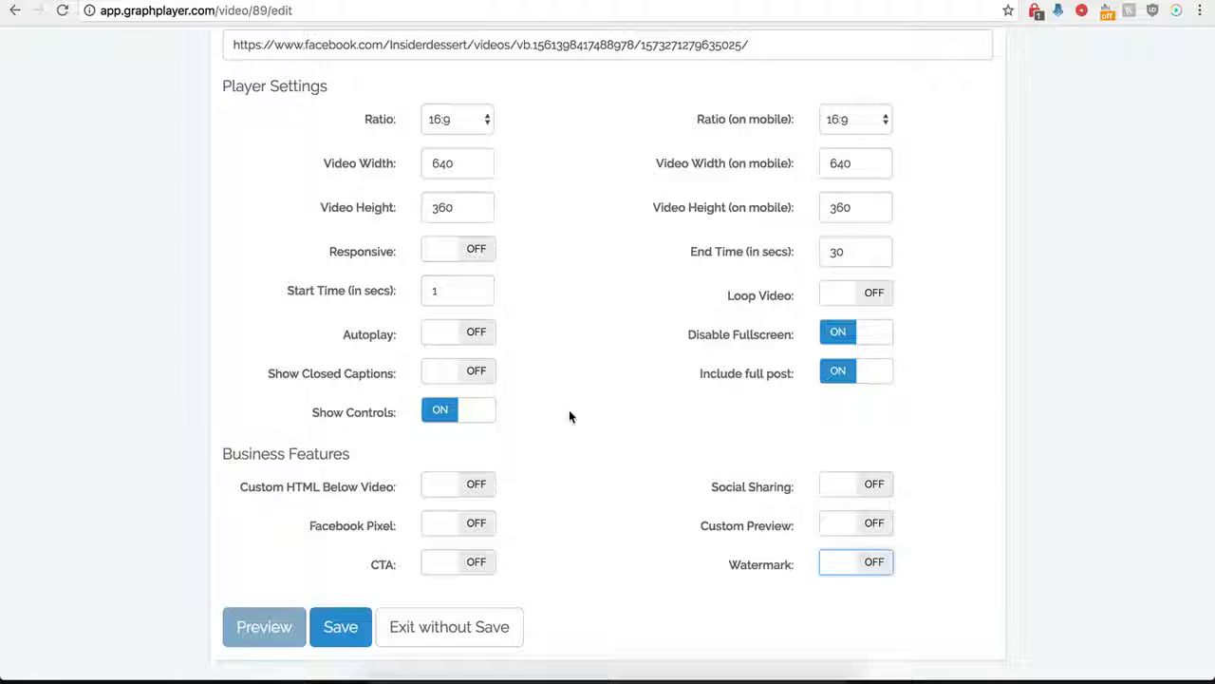